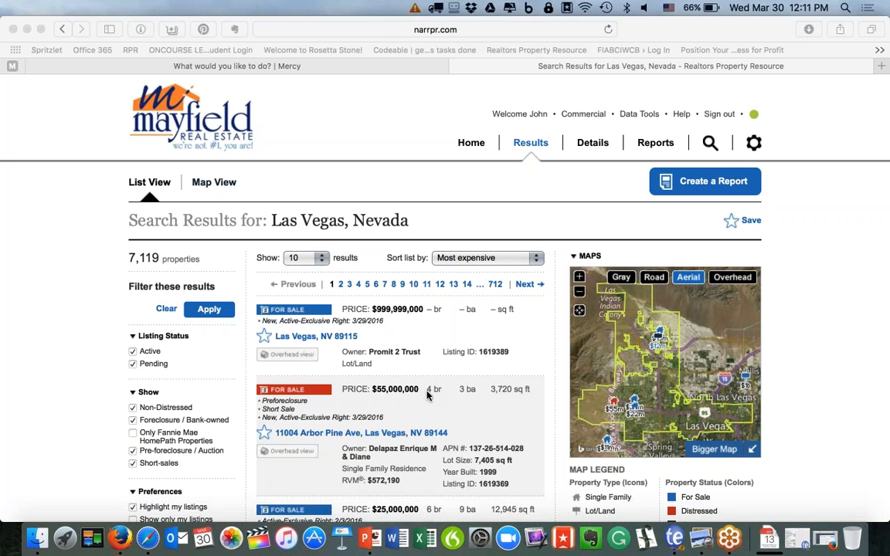
# Advance the presentation two slides from the first slide, then minimize it.
pyautogui.click(352, 473)
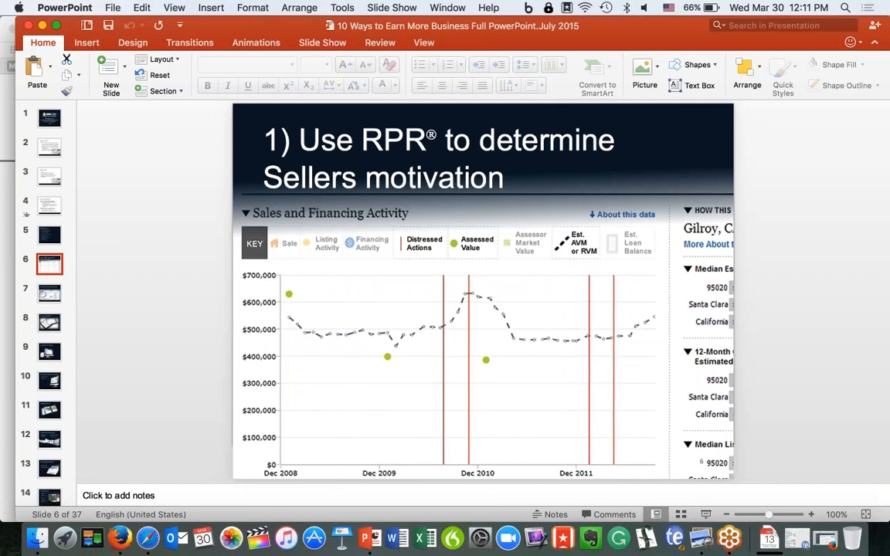
pyautogui.click(49, 125)
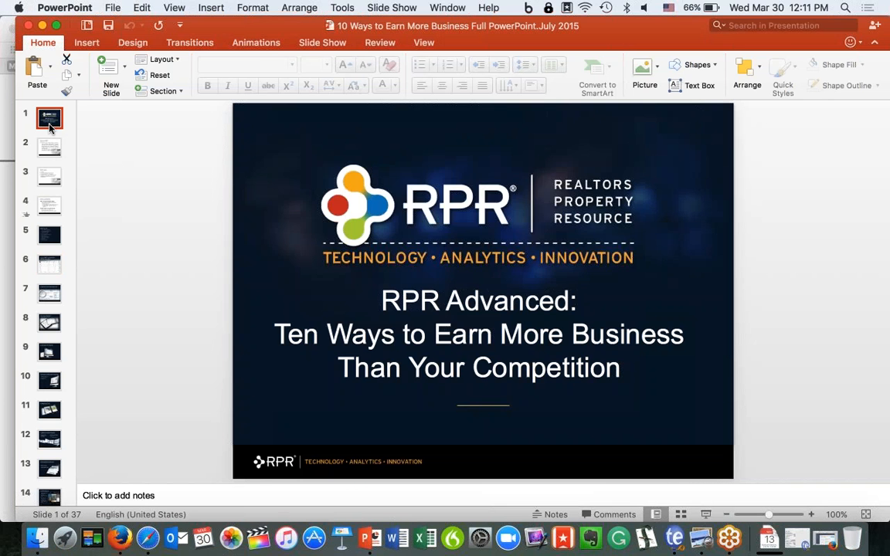
pyautogui.press('Down')
pyautogui.press('Down')
pyautogui.press('Down')
pyautogui.press('Down')
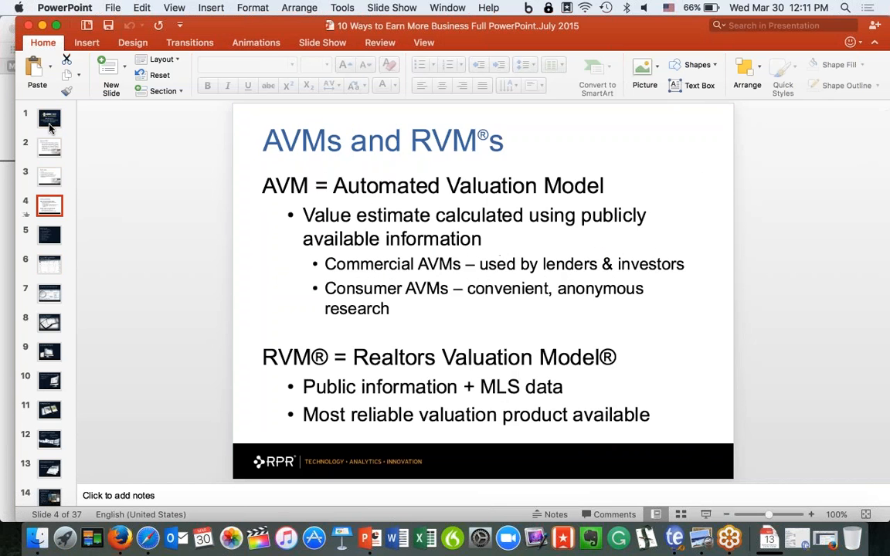
pyautogui.press('Down')
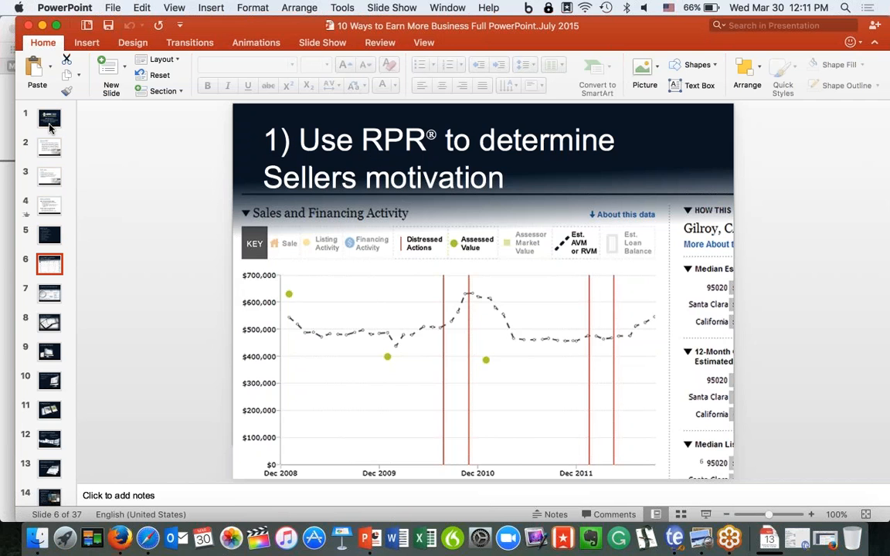
pyautogui.click(44, 26)
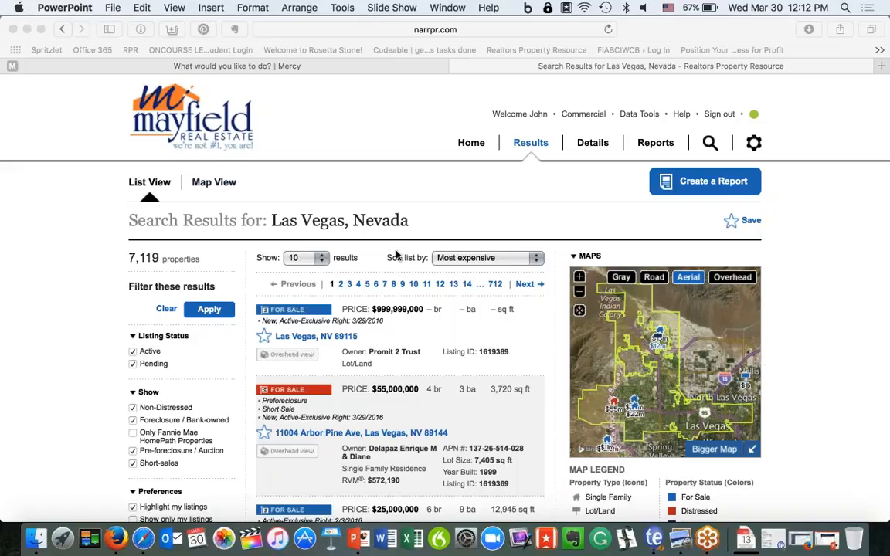
# Search RPR for properties for sale in Las Vegas, NV.
pyautogui.click(477, 148)
pyautogui.click(474, 146)
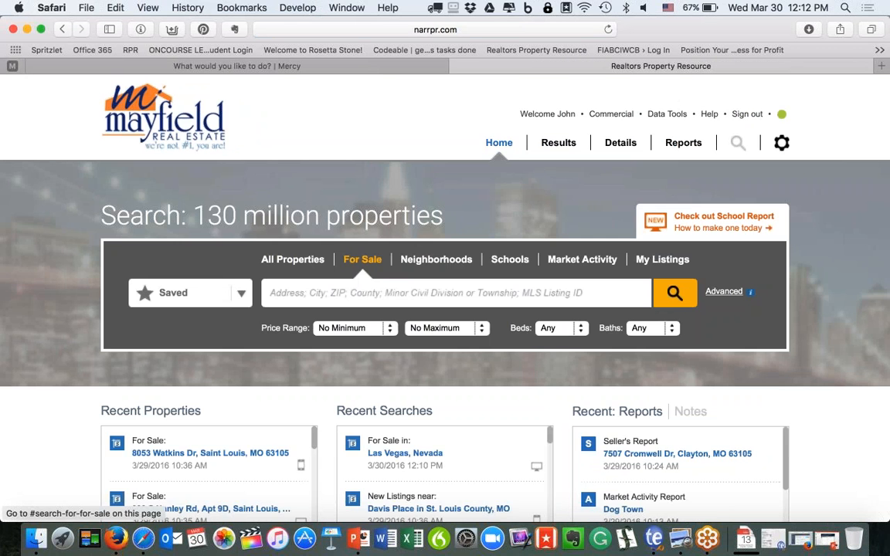
pyautogui.click(316, 295)
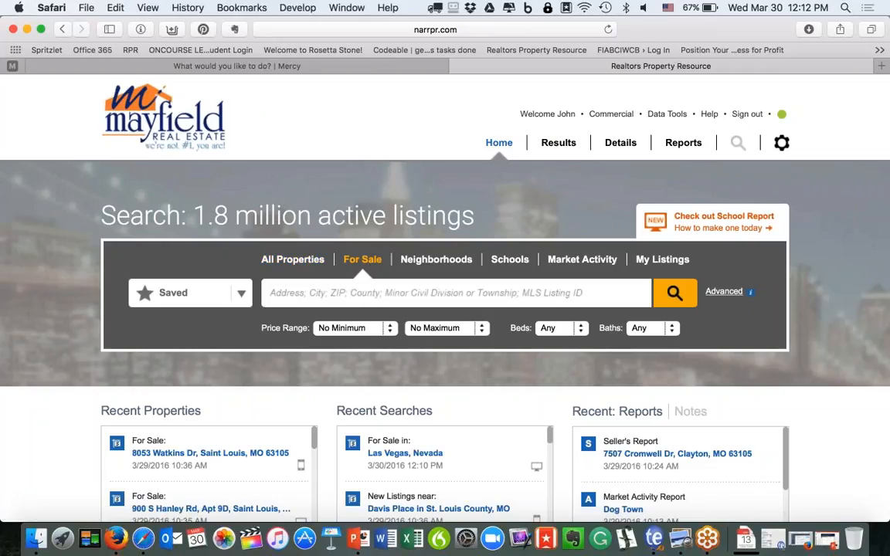
pyautogui.write('Las Vegas')
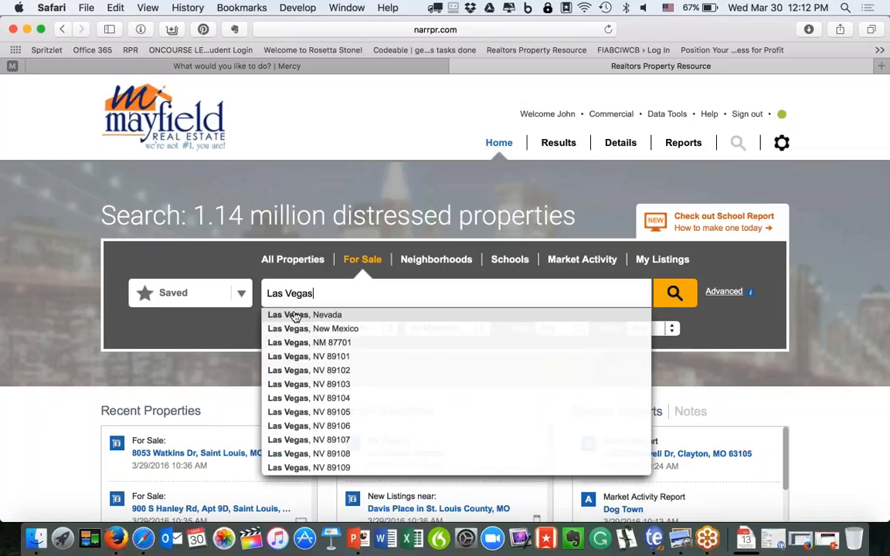
pyautogui.click(303, 399)
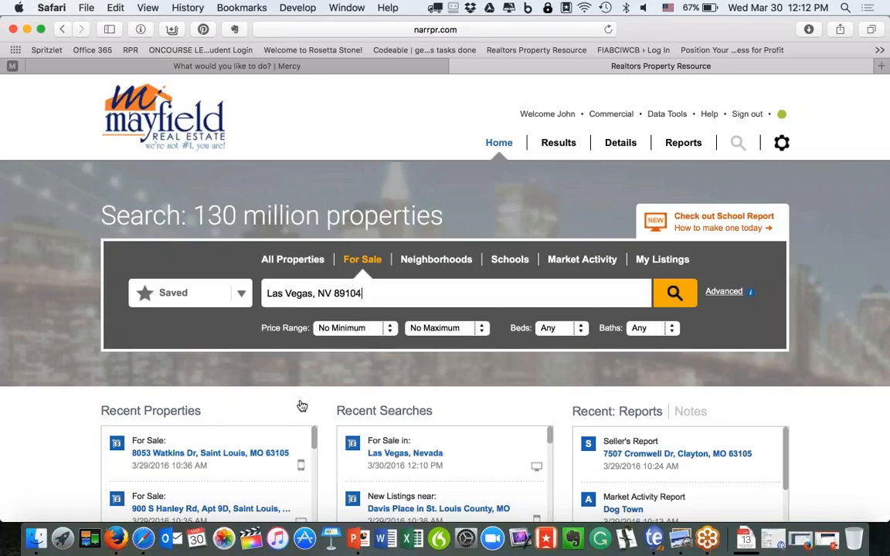
pyautogui.press('BackSpace')
pyautogui.press('BackSpace')
pyautogui.press('BackSpace')
pyautogui.press('BackSpace')
pyautogui.press('BackSpace')
pyautogui.press('BackSpace')
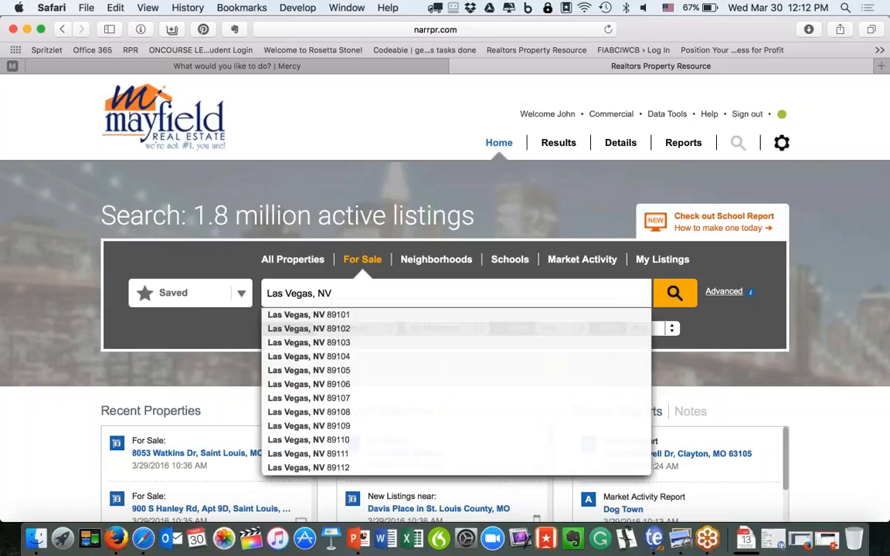
pyautogui.click(676, 292)
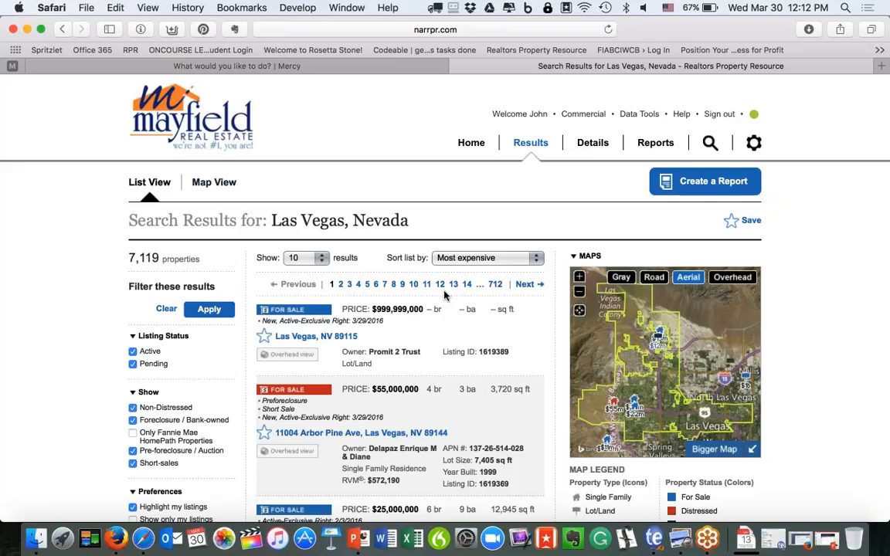
pyautogui.click(509, 261)
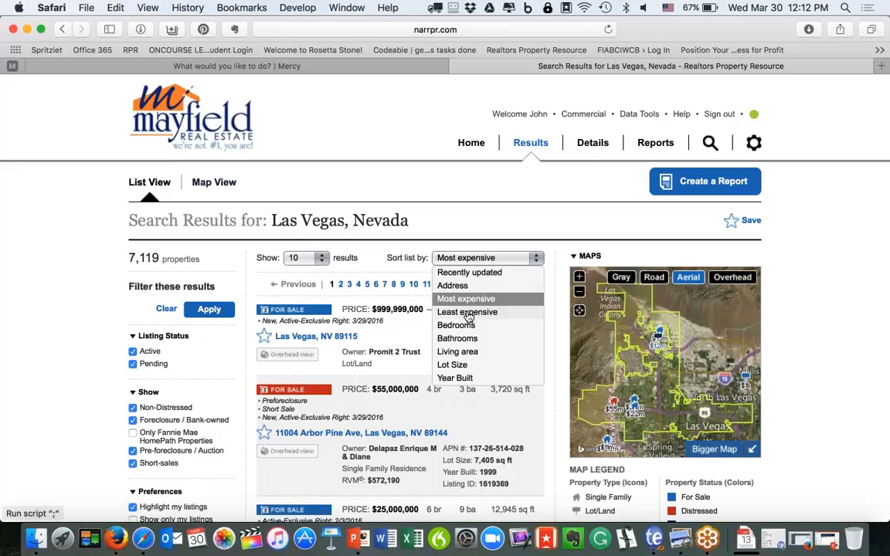
pyautogui.click(464, 273)
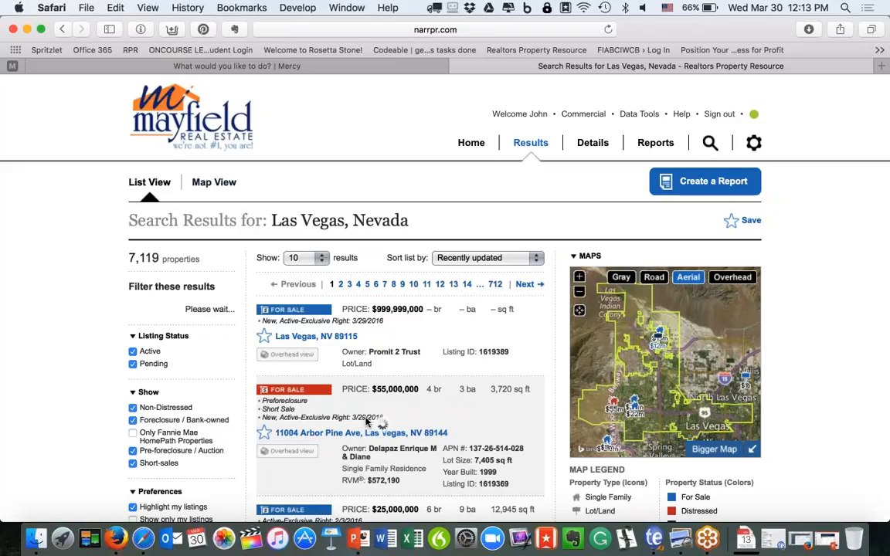
pyautogui.scroll(-3, 369, 422)
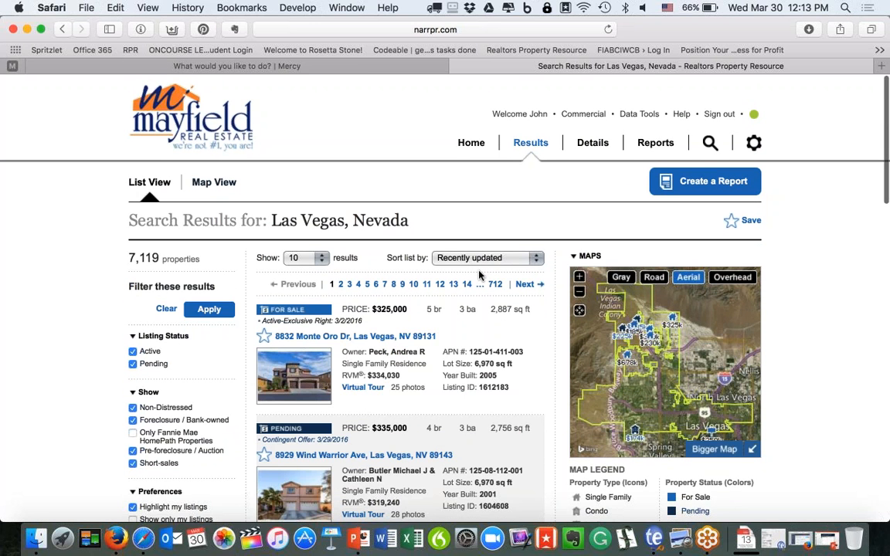
pyautogui.scroll(-2, 446, 351)
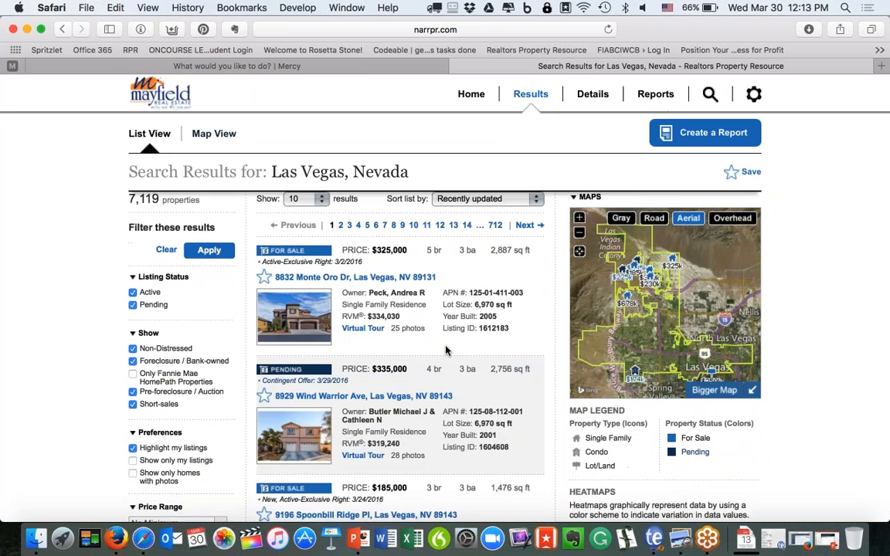
pyautogui.scroll(1, 424, 223)
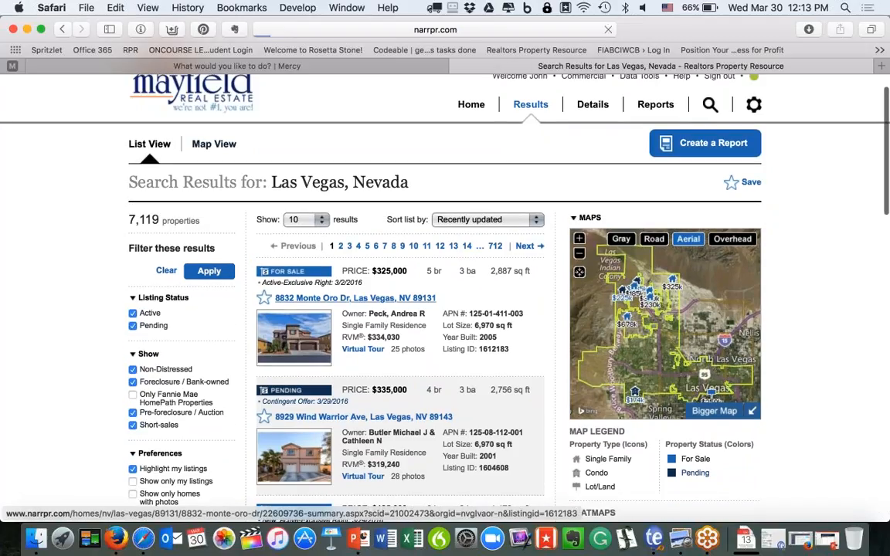
pyautogui.click(319, 303)
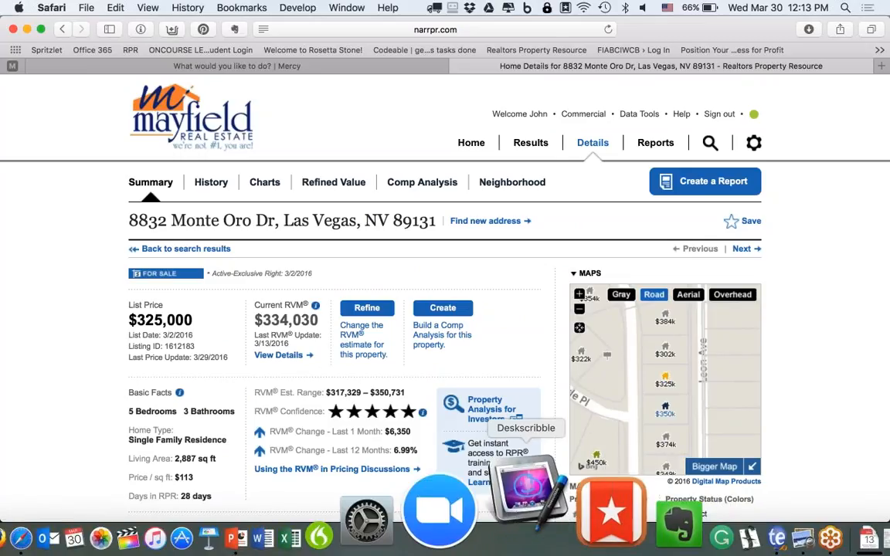
# Mark up the $334,030 RVM, five-star confidence and History section, then clear the marks.
pyautogui.click(518, 525)
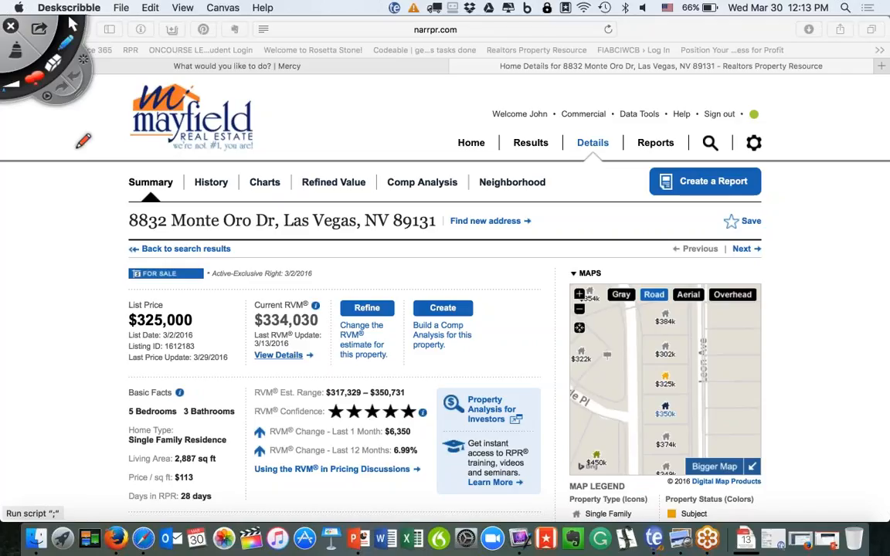
pyautogui.moveTo(312, 284)
pyautogui.mouseDown()
pyautogui.moveTo(290, 284)
pyautogui.moveTo(231, 324)
pyautogui.moveTo(271, 363)
pyautogui.moveTo(334, 368)
pyautogui.moveTo(336, 309)
pyautogui.mouseUp()
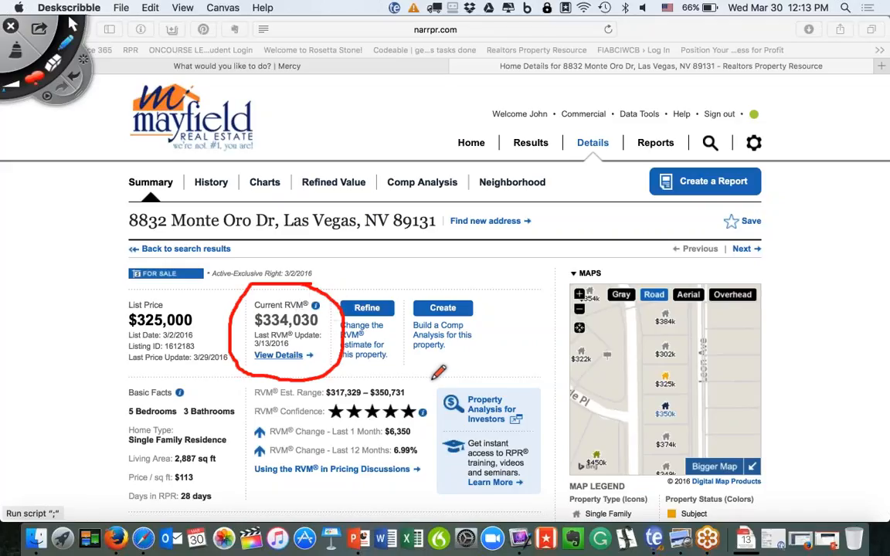
pyautogui.moveTo(412, 396)
pyautogui.mouseDown()
pyautogui.moveTo(421, 406)
pyautogui.moveTo(446, 375)
pyautogui.mouseUp()
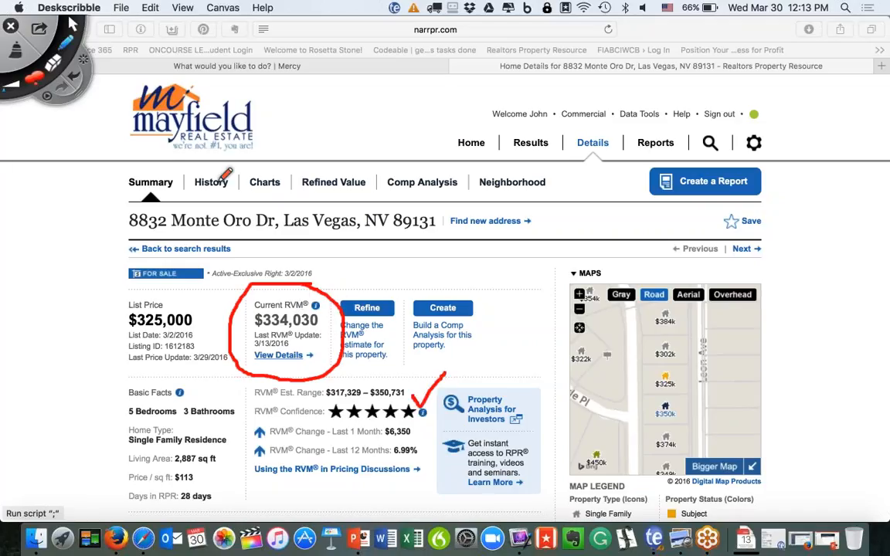
pyautogui.moveTo(214, 173)
pyautogui.mouseDown()
pyautogui.moveTo(189, 184)
pyautogui.moveTo(218, 168)
pyautogui.mouseUp()
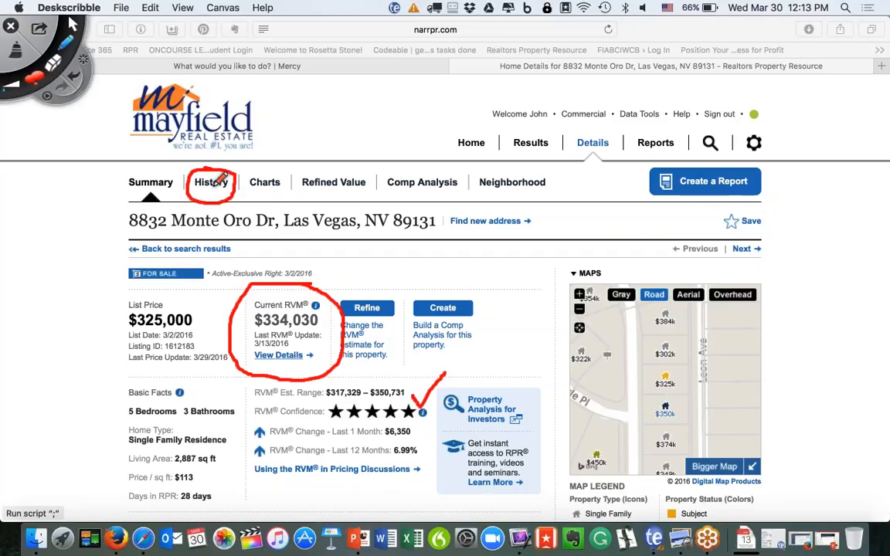
pyautogui.click(17, 54)
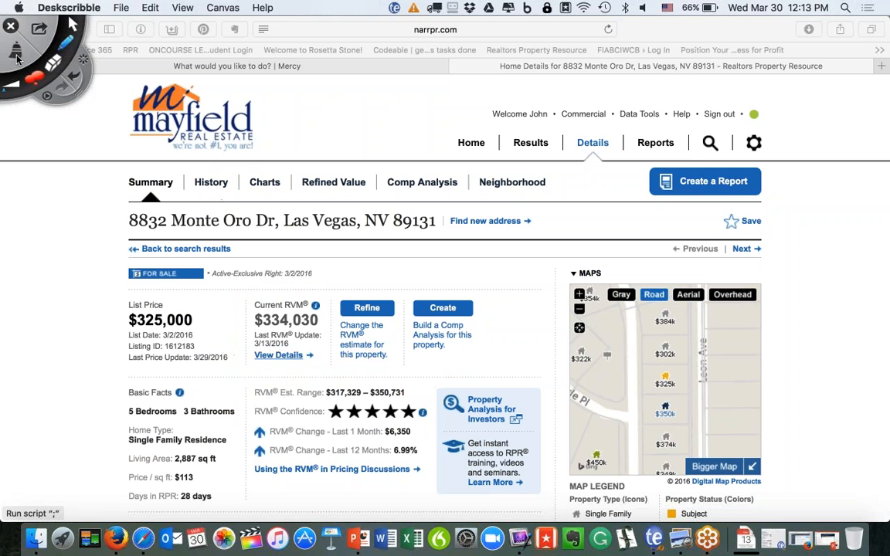
pyautogui.click(71, 24)
pyautogui.scroll(-10, 212, 293)
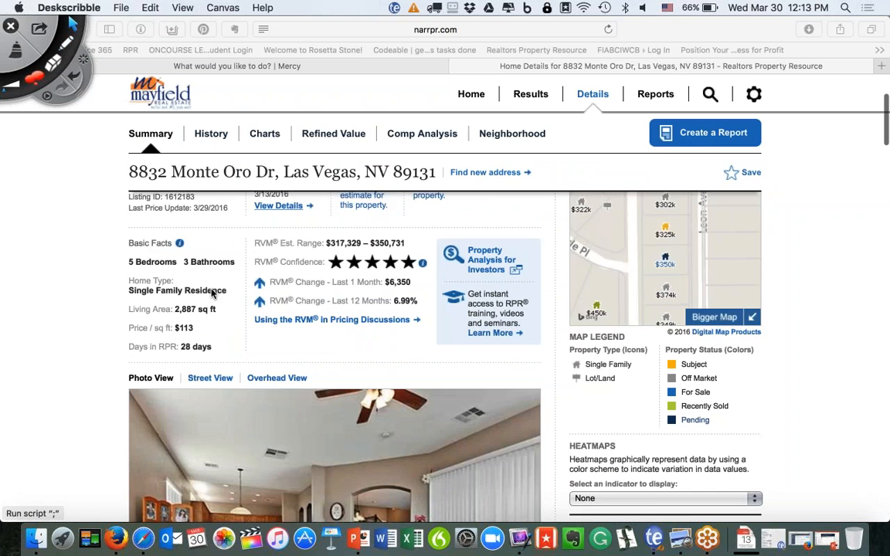
pyautogui.scroll(10, 211, 294)
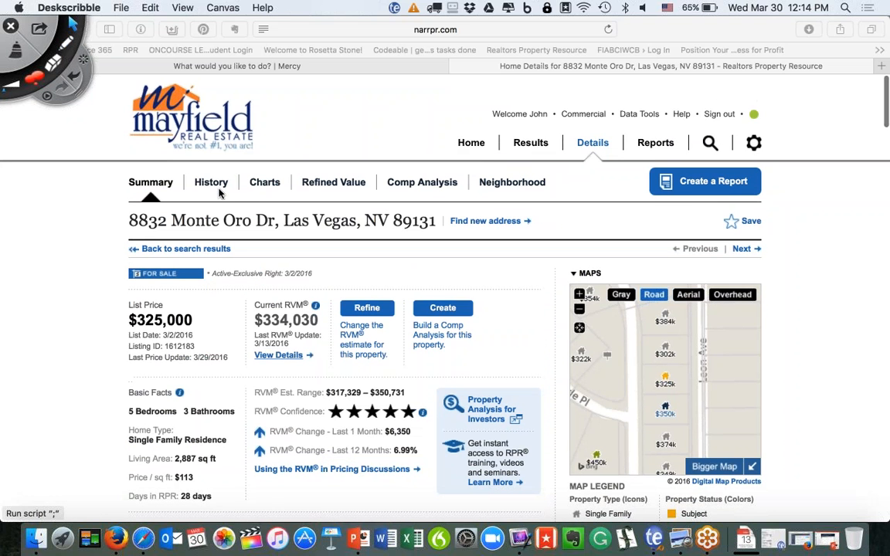
pyautogui.click(201, 181)
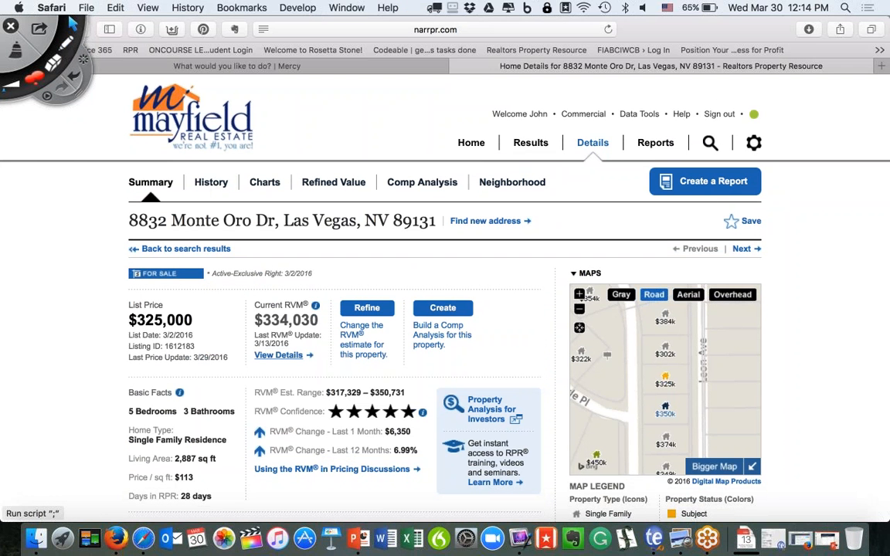
pyautogui.click(205, 187)
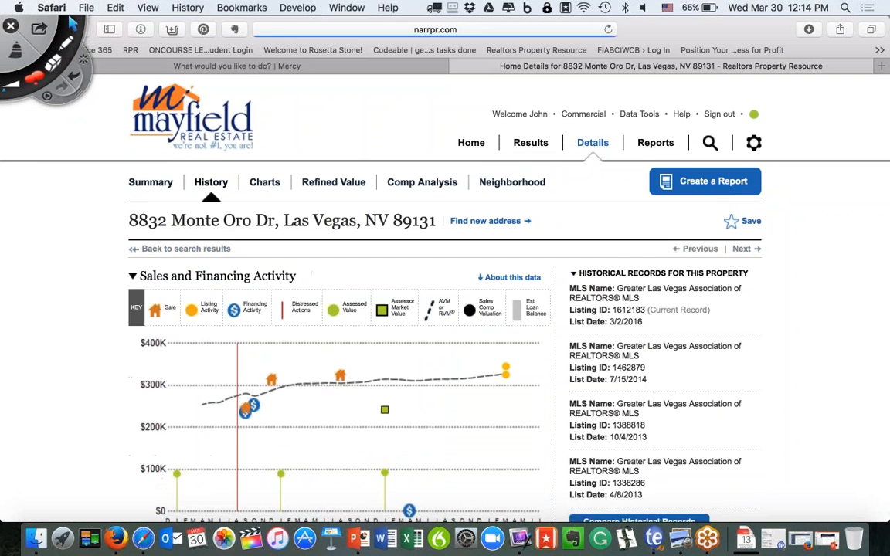
pyautogui.scroll(-3, 244, 216)
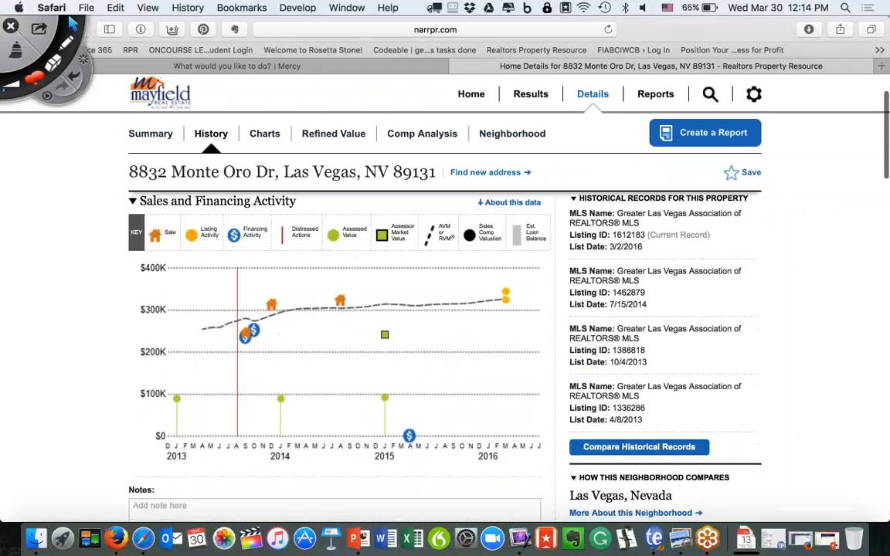
pyautogui.click(63, 41)
pyautogui.moveTo(120, 193)
pyautogui.mouseDown()
pyautogui.moveTo(111, 203)
pyautogui.moveTo(89, 455)
pyautogui.moveTo(453, 479)
pyautogui.moveTo(537, 469)
pyautogui.moveTo(595, 262)
pyautogui.moveTo(423, 172)
pyautogui.moveTo(205, 155)
pyautogui.moveTo(135, 173)
pyautogui.moveTo(109, 194)
pyautogui.mouseUp()
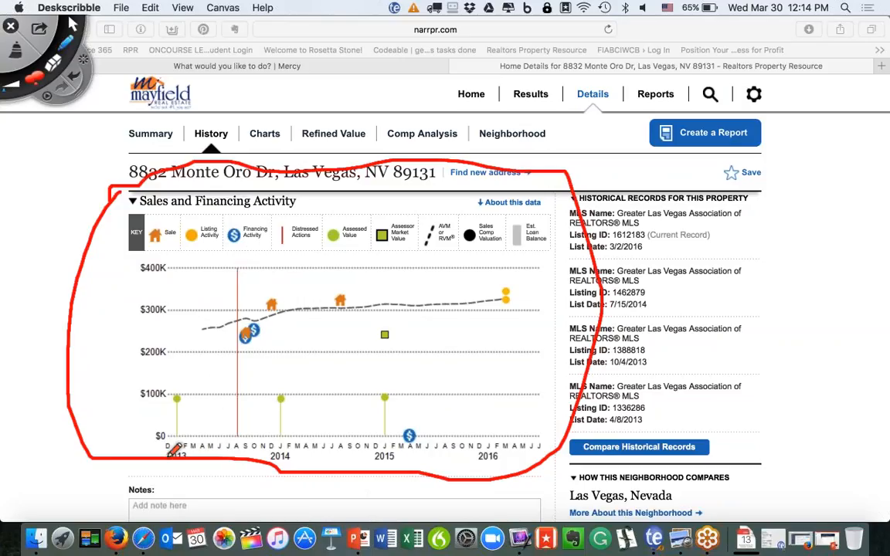
pyautogui.moveTo(163, 462); pyautogui.dragTo(542, 461)
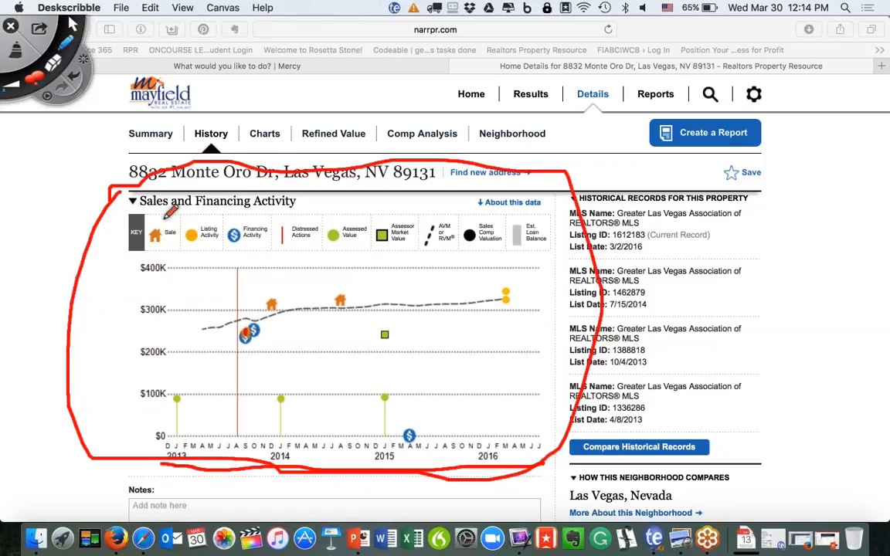
pyautogui.moveTo(164, 229); pyautogui.dragTo(165, 254)
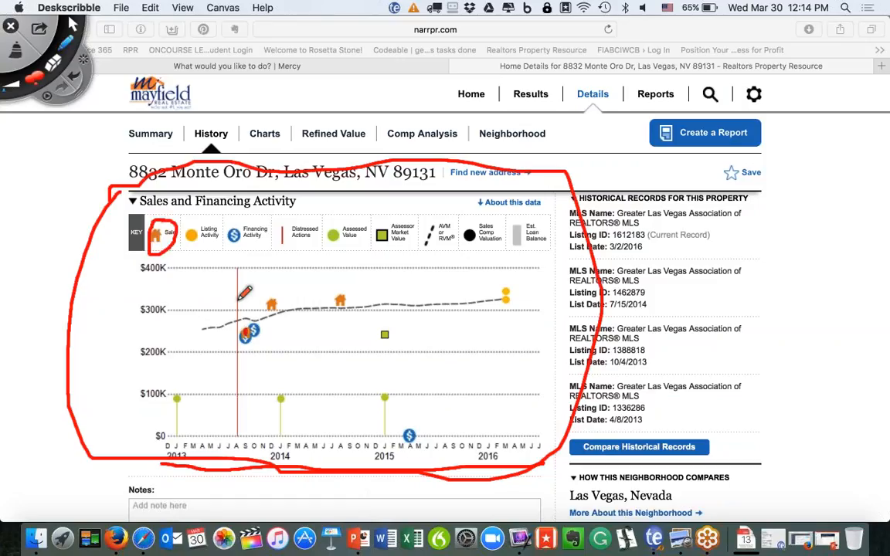
pyautogui.moveTo(256, 319)
pyautogui.mouseDown()
pyautogui.moveTo(231, 338)
pyautogui.moveTo(267, 338)
pyautogui.moveTo(245, 318)
pyautogui.mouseUp()
pyautogui.moveTo(253, 233)
pyautogui.mouseDown()
pyautogui.moveTo(230, 226)
pyautogui.moveTo(225, 241)
pyautogui.moveTo(239, 251)
pyautogui.moveTo(270, 240)
pyautogui.moveTo(261, 225)
pyautogui.mouseUp()
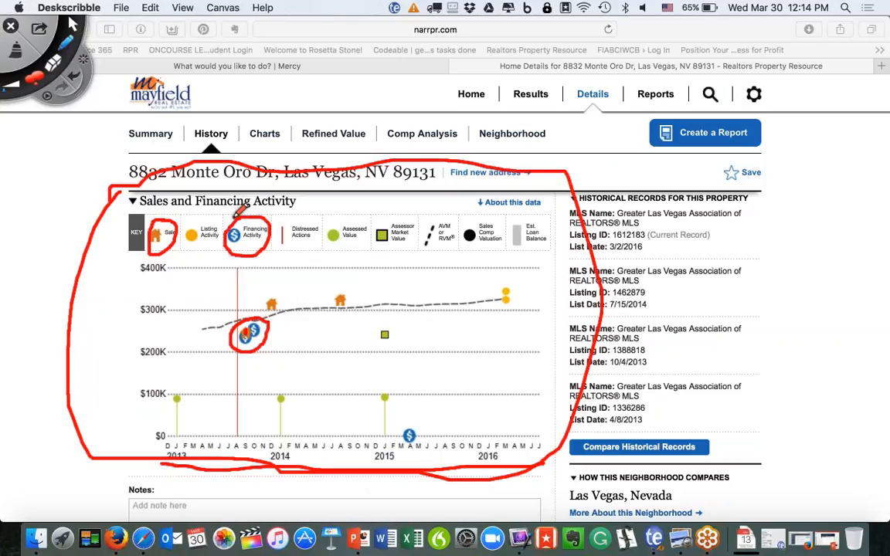
pyautogui.moveTo(268, 297)
pyautogui.mouseDown()
pyautogui.moveTo(264, 310)
pyautogui.moveTo(280, 295)
pyautogui.mouseUp()
pyautogui.moveTo(346, 288)
pyautogui.mouseDown()
pyautogui.moveTo(334, 306)
pyautogui.moveTo(352, 292)
pyautogui.mouseUp()
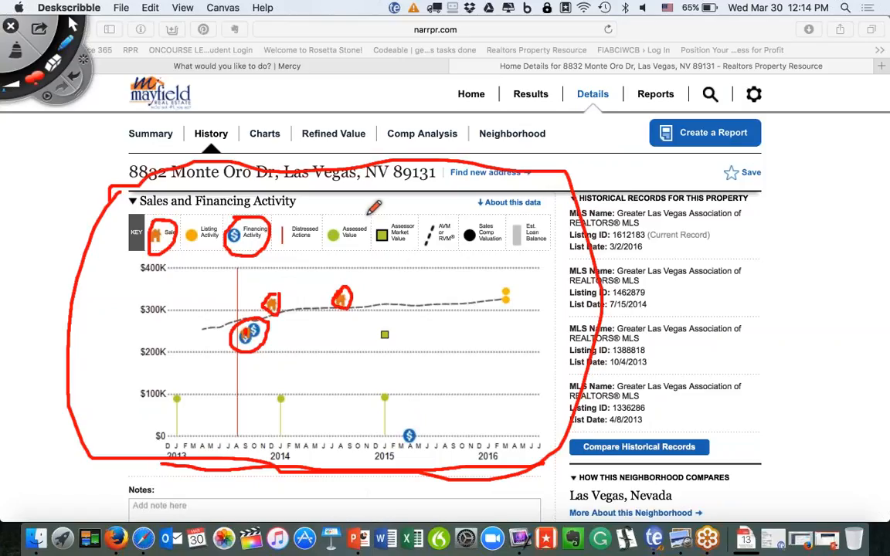
pyautogui.moveTo(366, 220)
pyautogui.mouseDown()
pyautogui.moveTo(326, 225)
pyautogui.moveTo(322, 262)
pyautogui.moveTo(424, 244)
pyautogui.moveTo(390, 207)
pyautogui.moveTo(357, 213)
pyautogui.mouseUp()
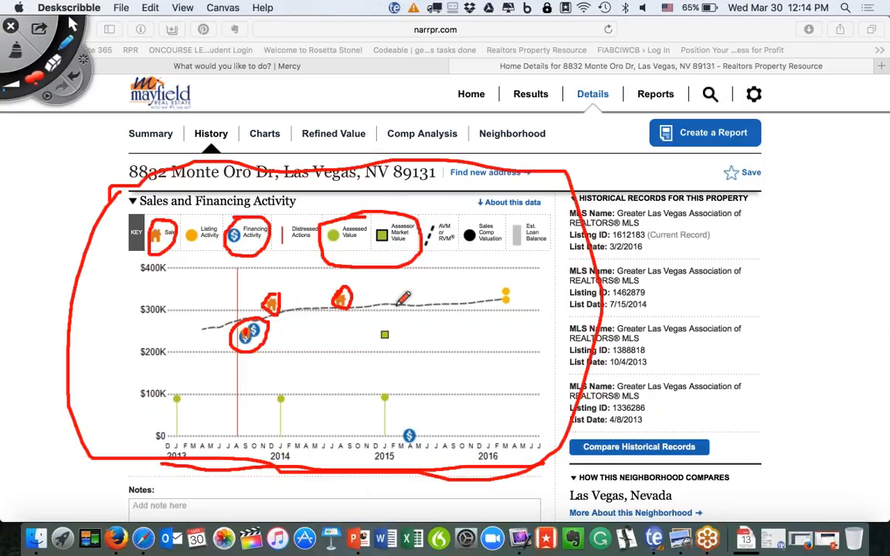
pyautogui.click(22, 53)
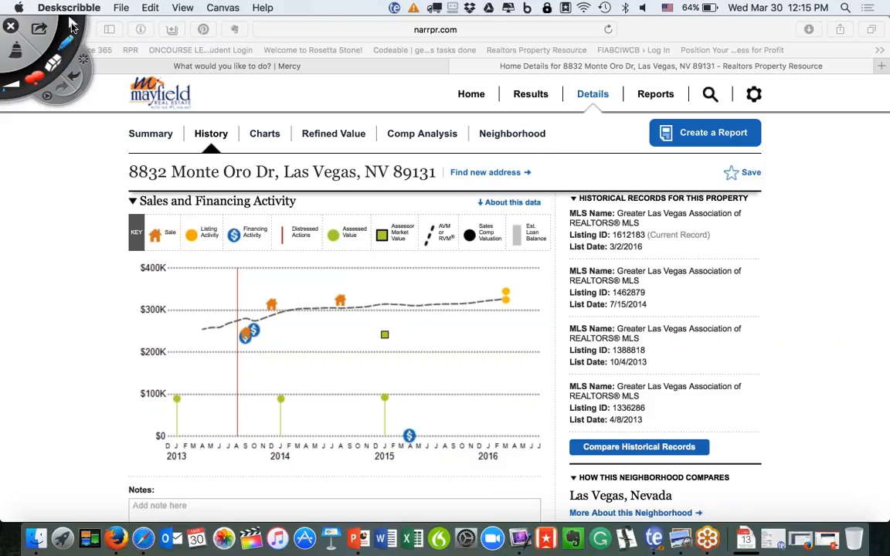
# Leave annotation mode and open the property's Summary page.
pyautogui.click(72, 24)
pyautogui.click(152, 136)
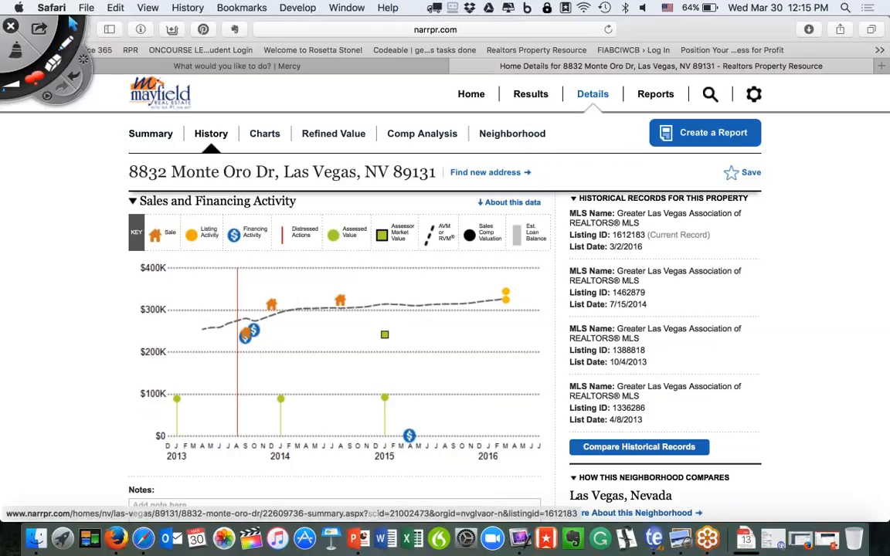
pyautogui.click(152, 137)
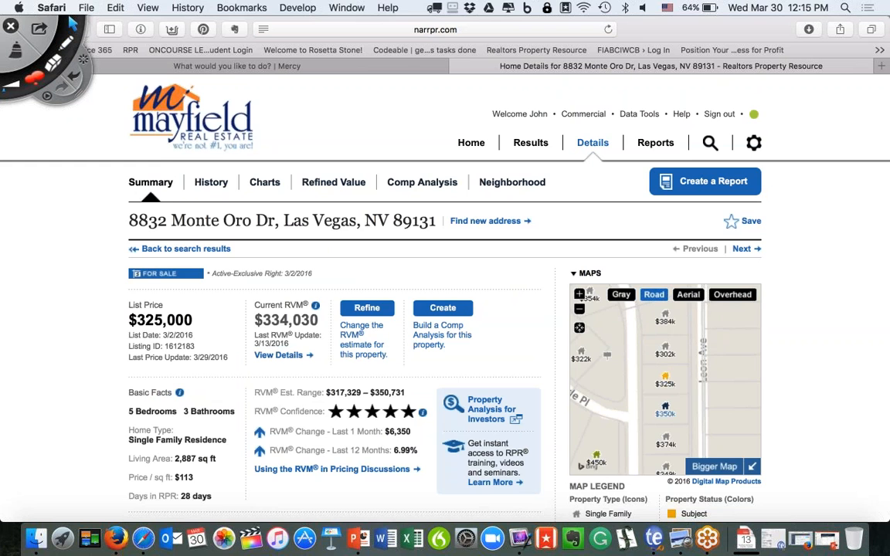
# Hide the Clark County and Nevada lines on the Median Estimated Home Value chart.
pyautogui.scroll(-8, 445, 347)
pyautogui.scroll(2, 445, 348)
pyautogui.scroll(-5, 445, 348)
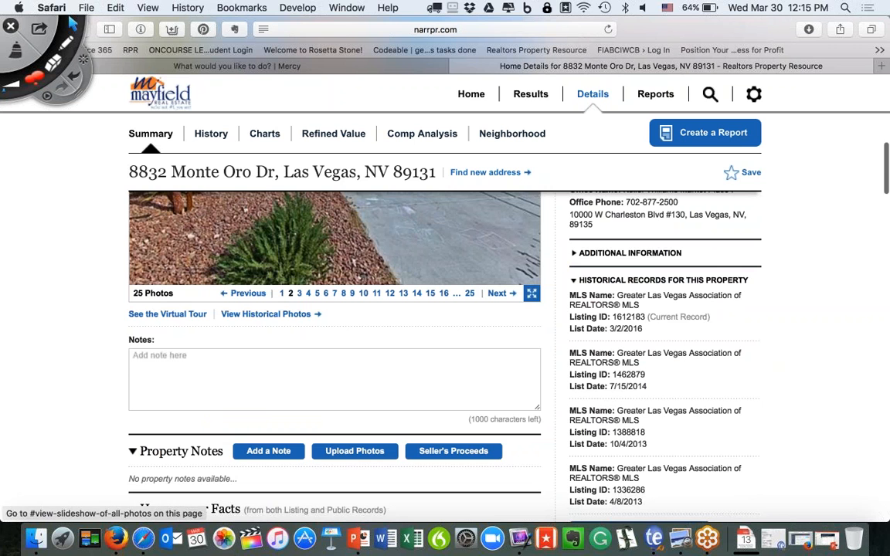
pyautogui.scroll(-10, 464, 309)
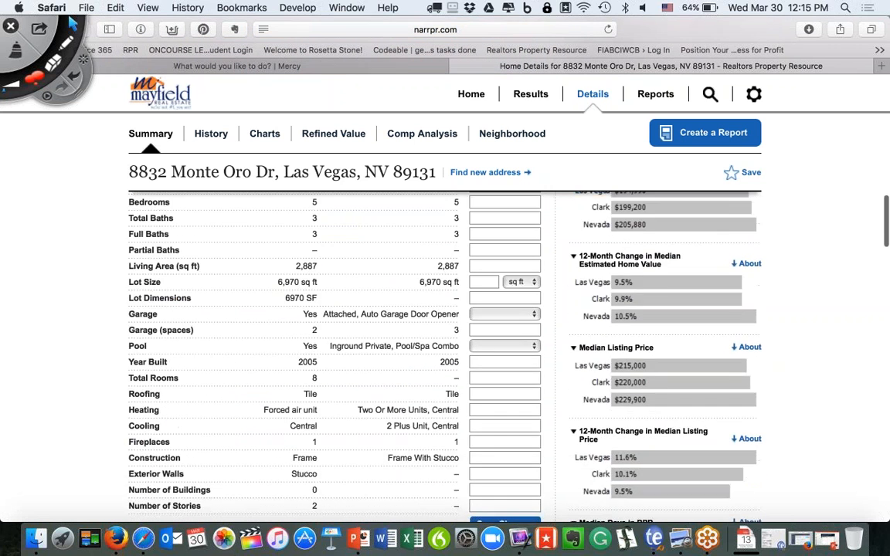
pyautogui.scroll(-8, 445, 348)
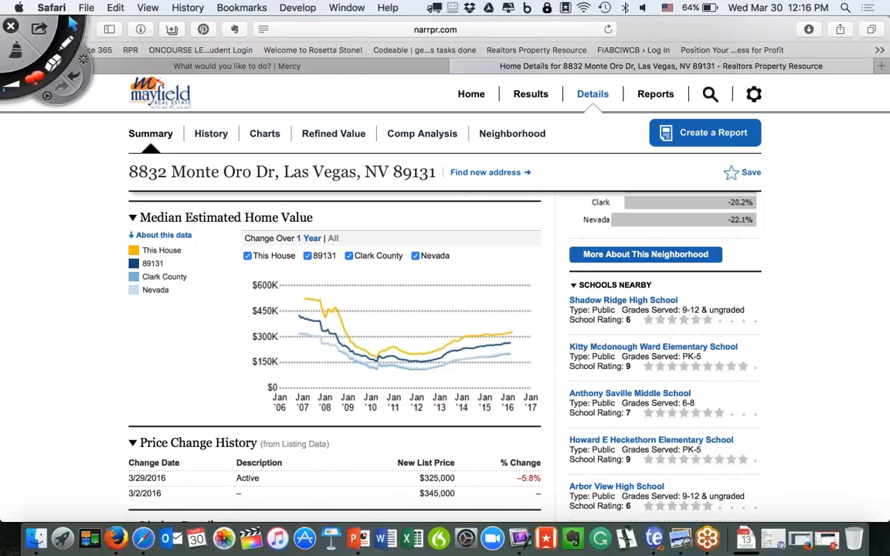
pyautogui.click(349, 256)
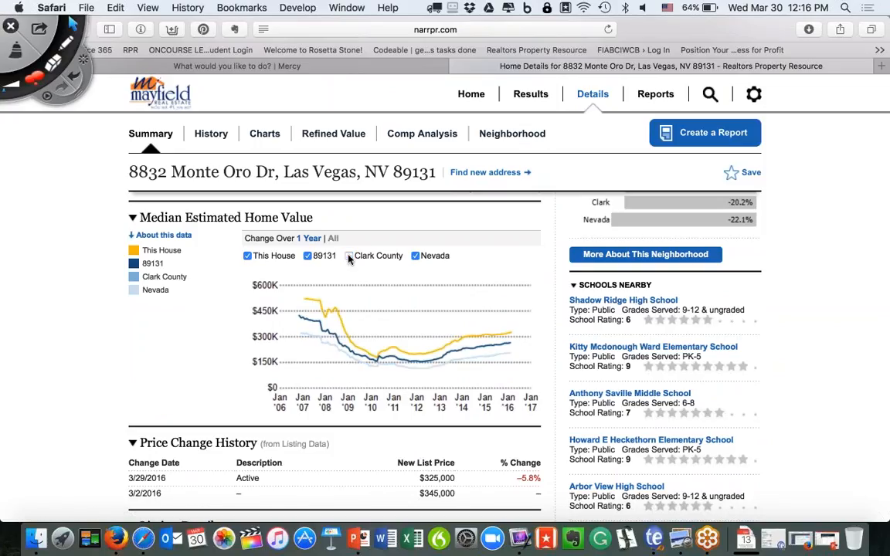
pyautogui.click(416, 257)
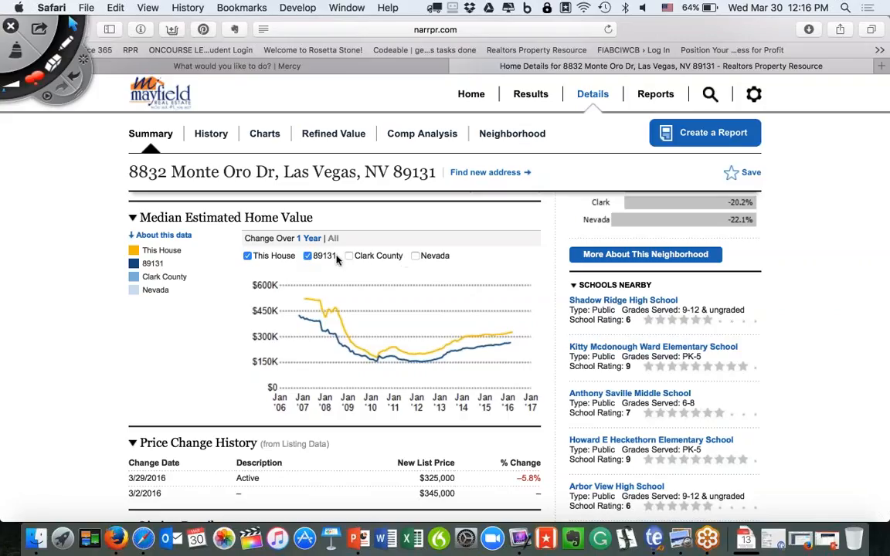
# Underline the chart heading, line end and This House legend, then erase them.
pyautogui.click(69, 46)
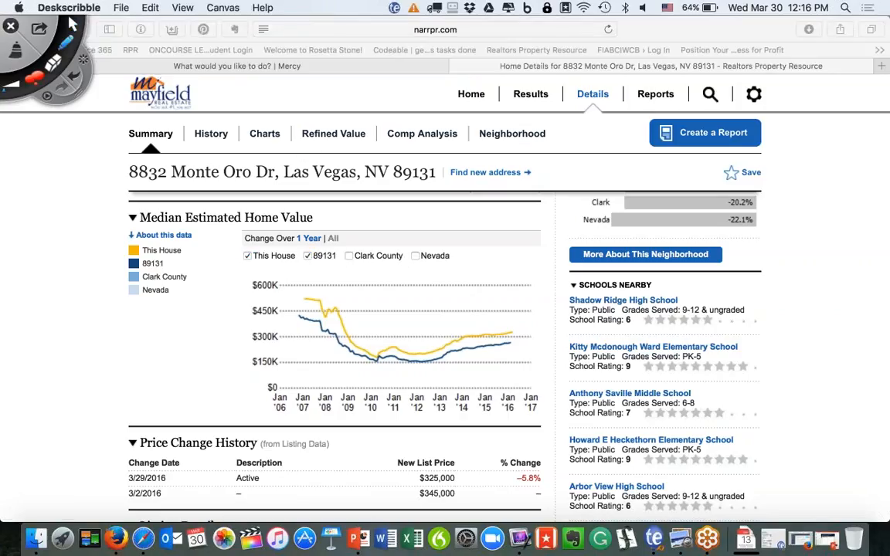
pyautogui.moveTo(274, 225)
pyautogui.mouseDown()
pyautogui.moveTo(247, 225)
pyautogui.moveTo(232, 255)
pyautogui.moveTo(297, 270)
pyautogui.moveTo(340, 225)
pyautogui.moveTo(278, 221)
pyautogui.mouseUp()
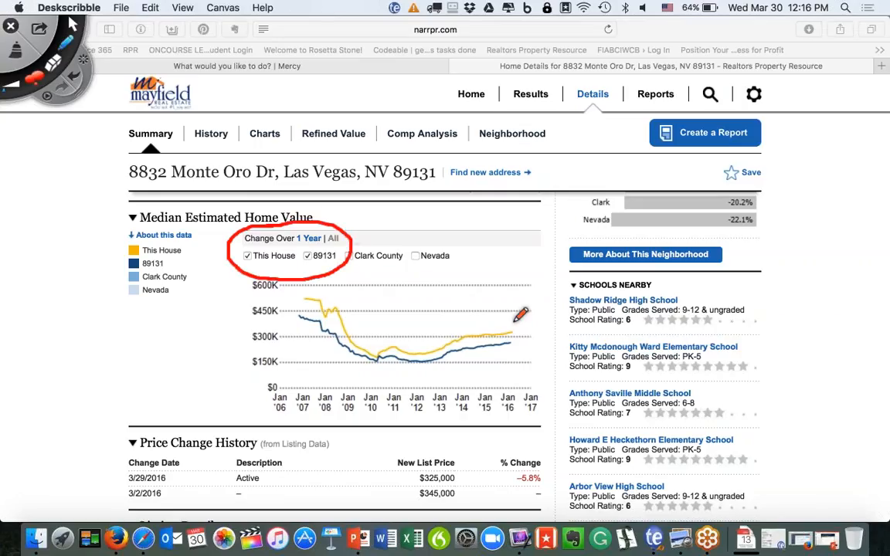
pyautogui.moveTo(520, 332); pyautogui.dragTo(538, 334)
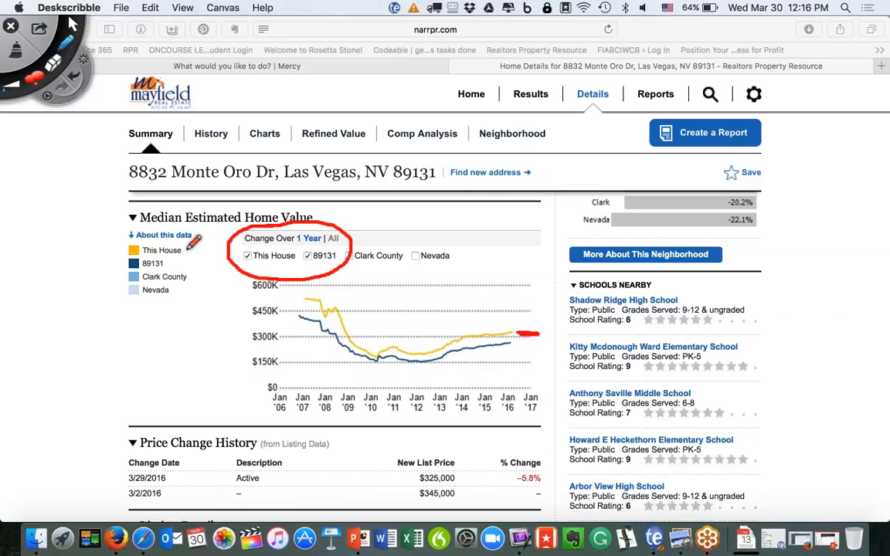
pyautogui.moveTo(187, 251); pyautogui.dragTo(210, 250)
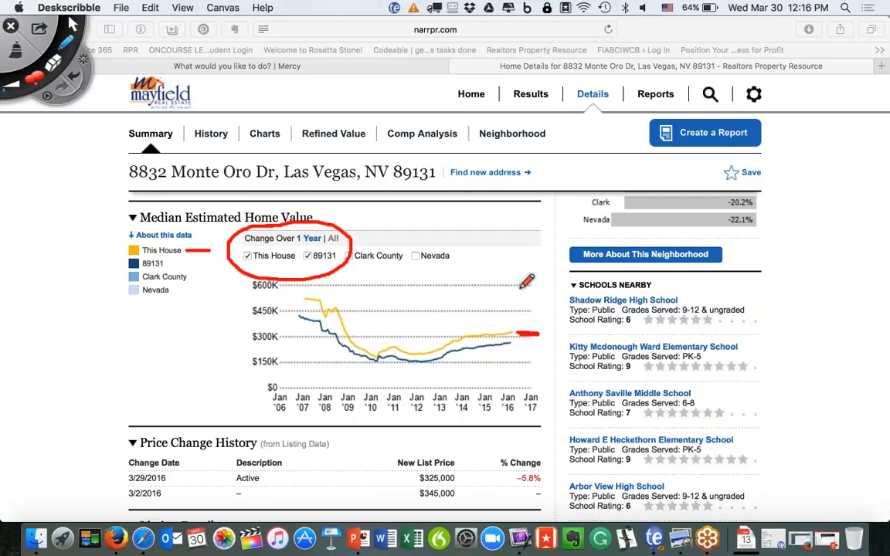
pyautogui.click(15, 50)
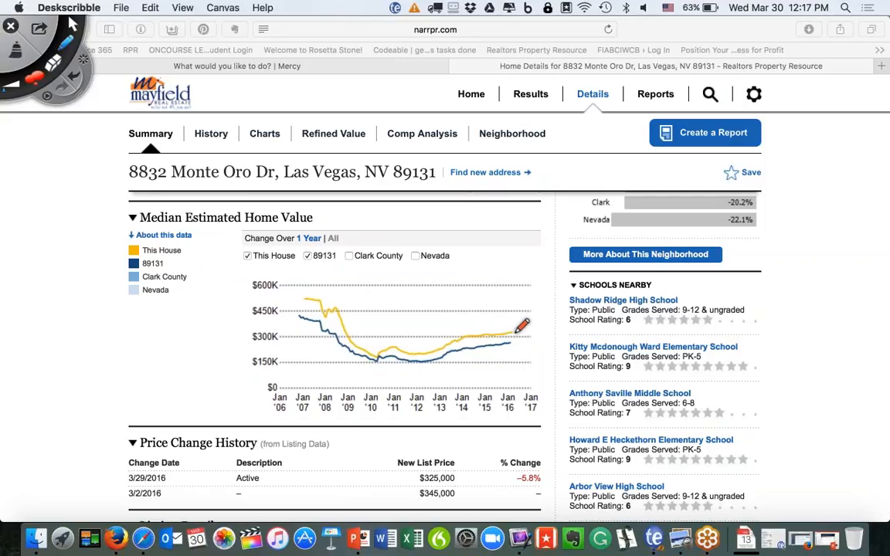
# Mark the house line's end, erase it, then mark the $600K level and 89131 line end.
pyautogui.moveTo(515, 332)
pyautogui.mouseDown()
pyautogui.moveTo(535, 333)
pyautogui.moveTo(533, 346)
pyautogui.mouseUp()
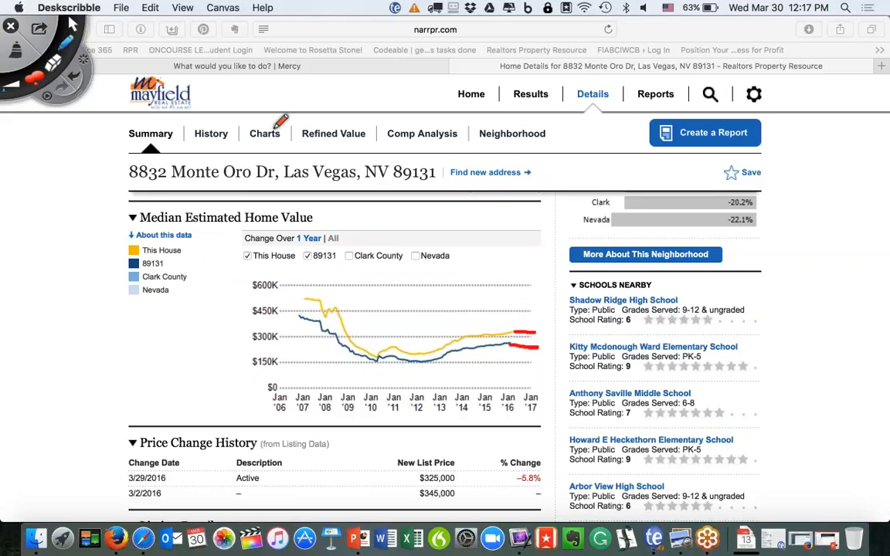
pyautogui.click(17, 51)
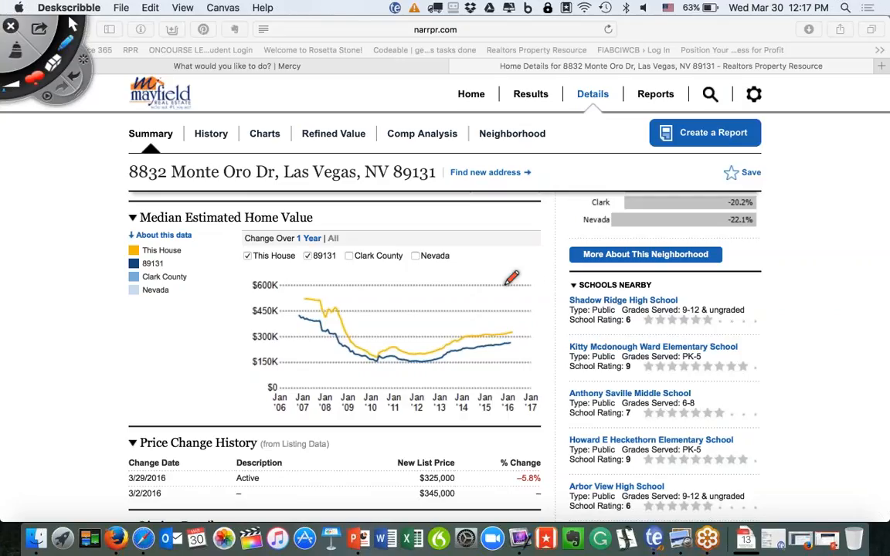
pyautogui.moveTo(509, 293); pyautogui.dragTo(526, 294)
pyautogui.moveTo(509, 342); pyautogui.dragTo(526, 342)
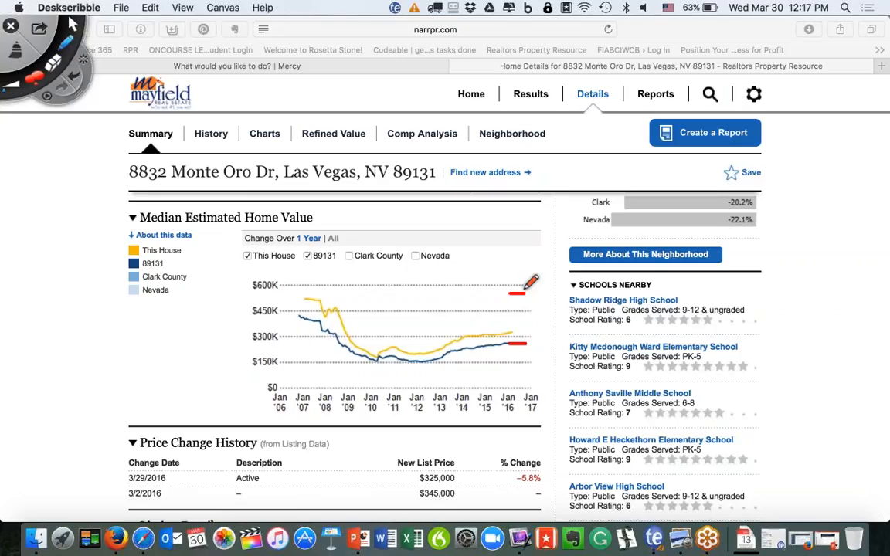
# Clear the ink and show the Clark County and Nevada lines on the chart again.
pyautogui.click(23, 56)
pyautogui.click(75, 27)
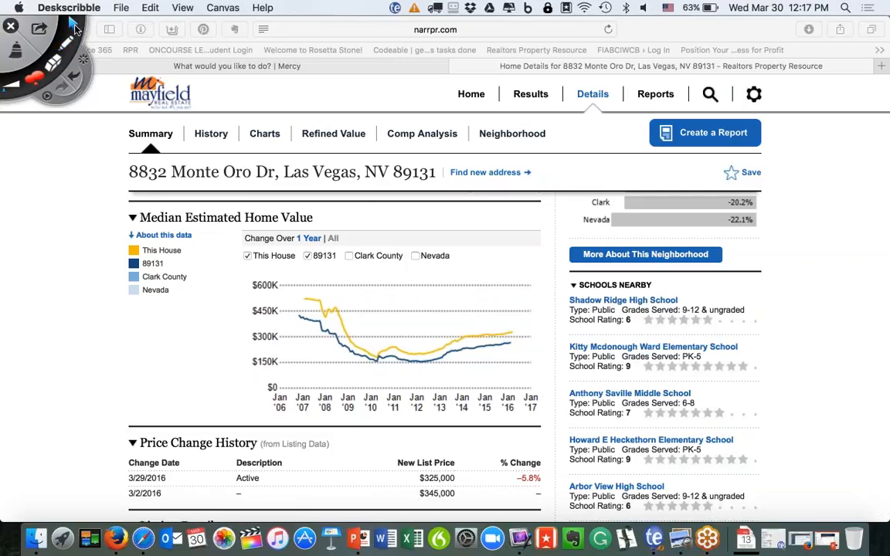
pyautogui.click(351, 258)
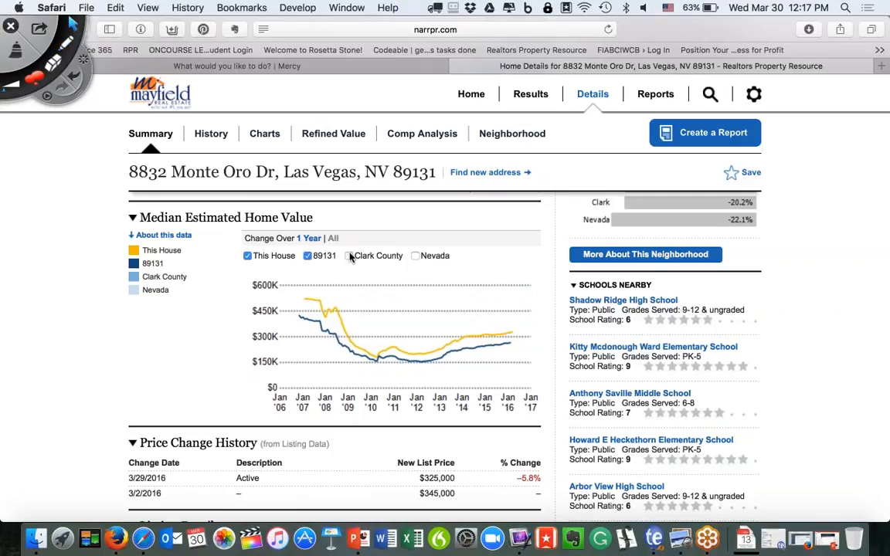
pyautogui.click(416, 255)
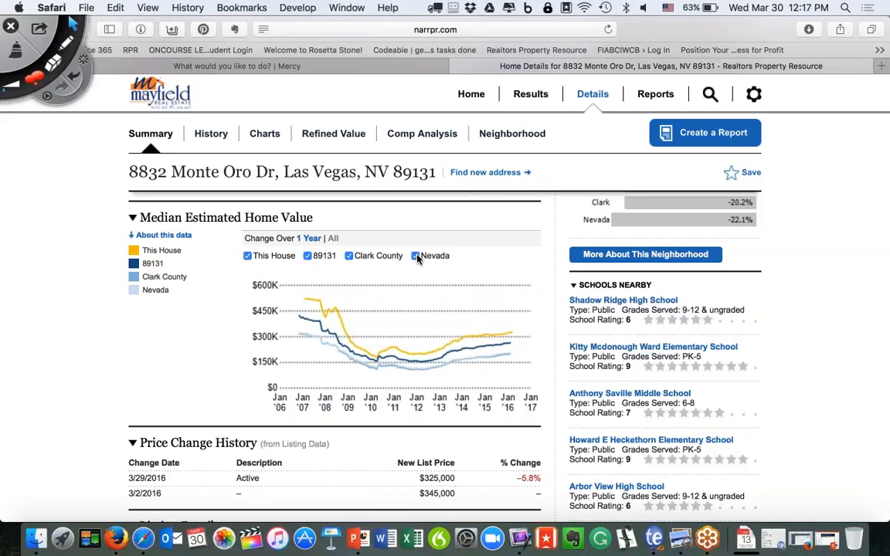
pyautogui.scroll(-5, 506, 314)
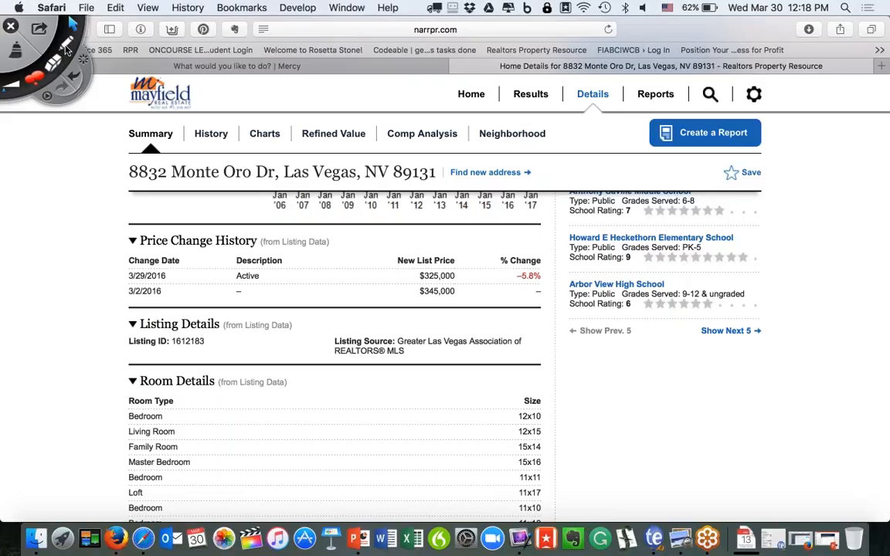
# Circle Price Change History, erase the circle, and open the History page.
pyautogui.click(66, 47)
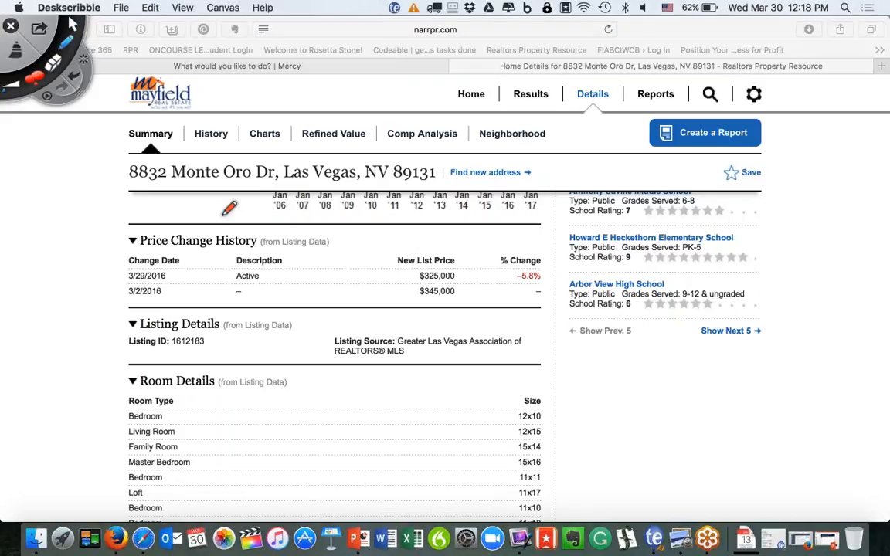
pyautogui.moveTo(197, 209)
pyautogui.mouseDown()
pyautogui.moveTo(128, 314)
pyautogui.moveTo(298, 324)
pyautogui.moveTo(571, 286)
pyautogui.moveTo(261, 216)
pyautogui.moveTo(136, 203)
pyautogui.moveTo(142, 214)
pyautogui.mouseUp()
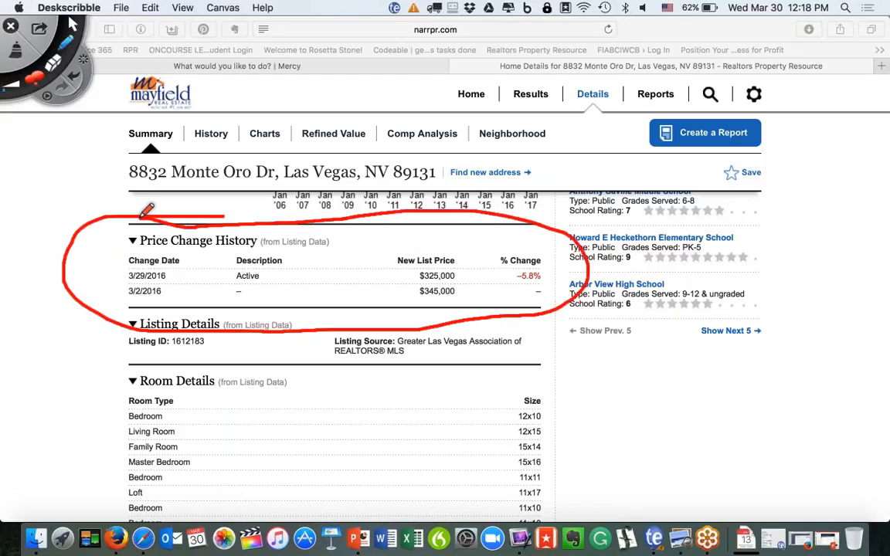
pyautogui.click(14, 48)
pyautogui.click(72, 26)
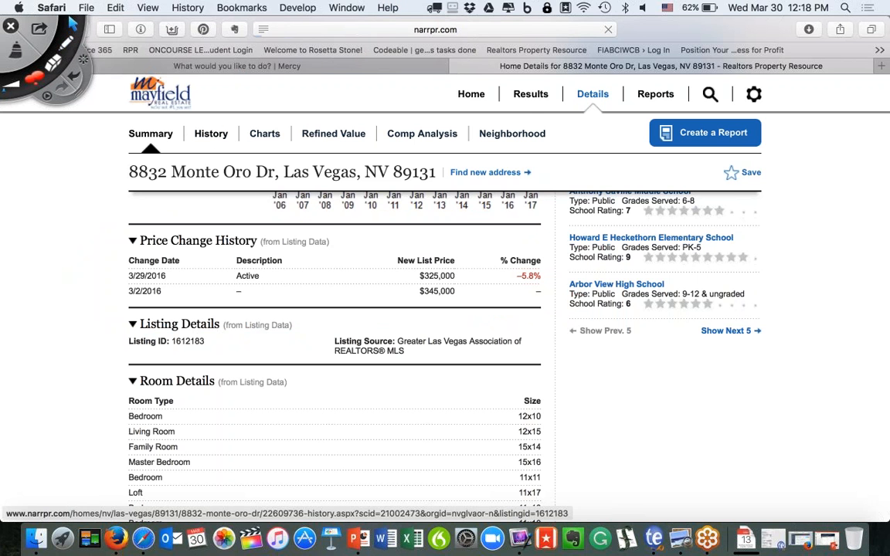
pyautogui.scroll(-5, 485, 246)
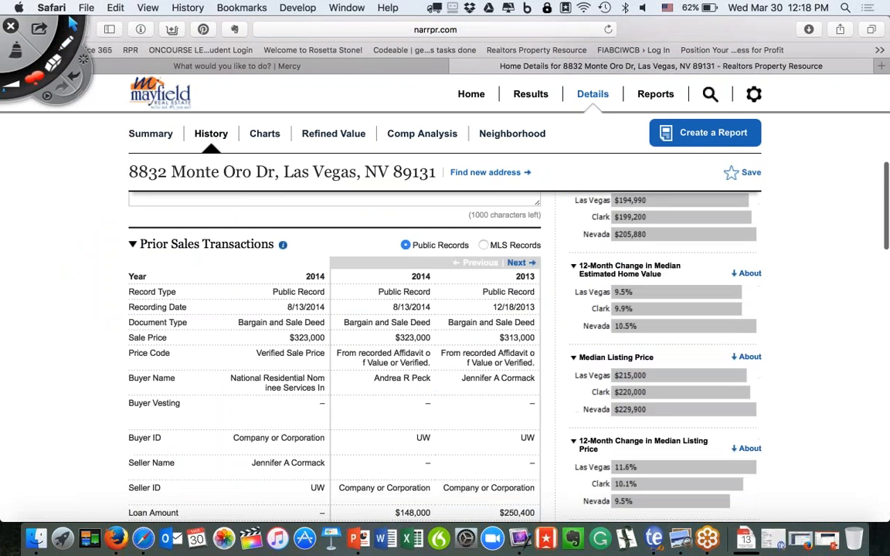
pyautogui.click(486, 246)
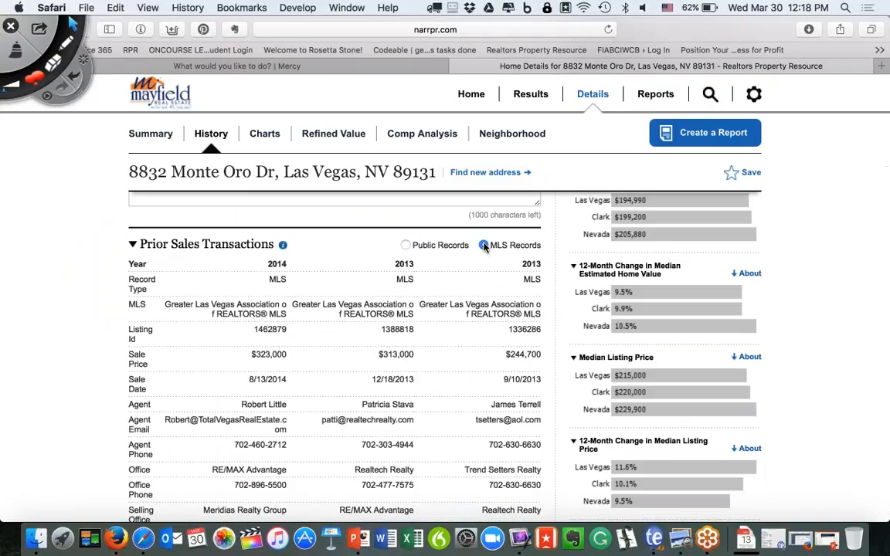
pyautogui.scroll(-1, 385, 283)
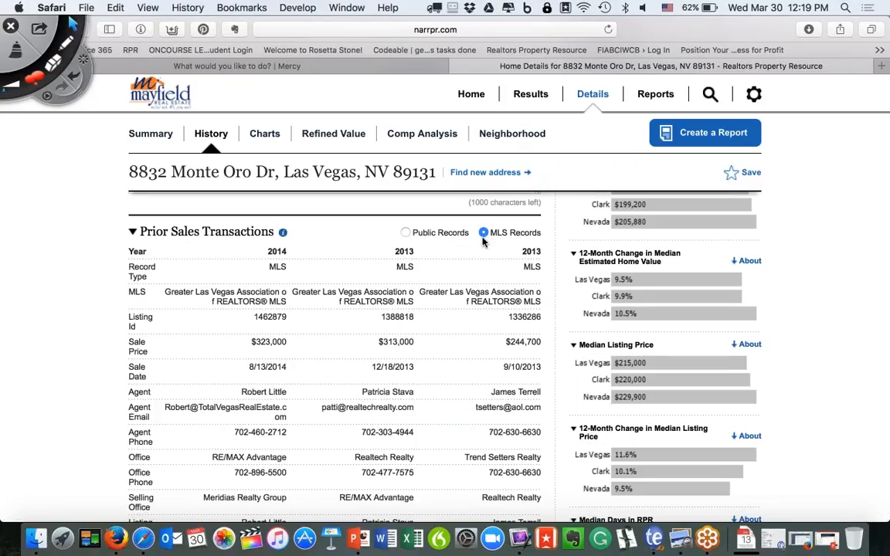
pyautogui.click(407, 233)
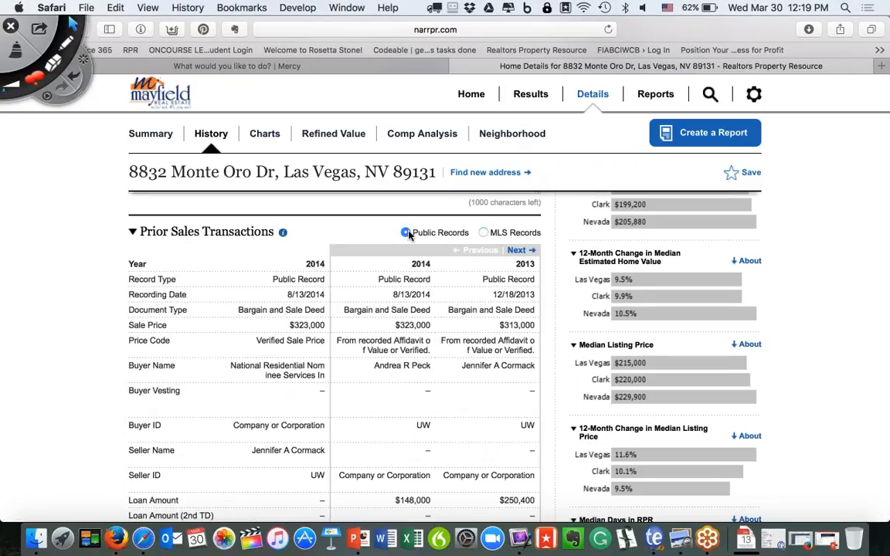
pyautogui.click(517, 249)
pyautogui.click(517, 249)
pyautogui.click(517, 250)
pyautogui.click(484, 232)
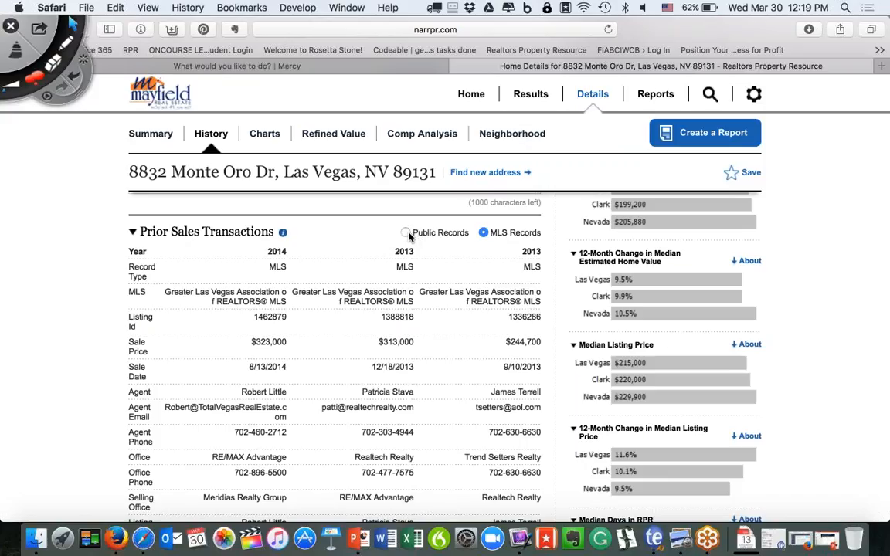
pyautogui.click(407, 234)
pyautogui.click(516, 250)
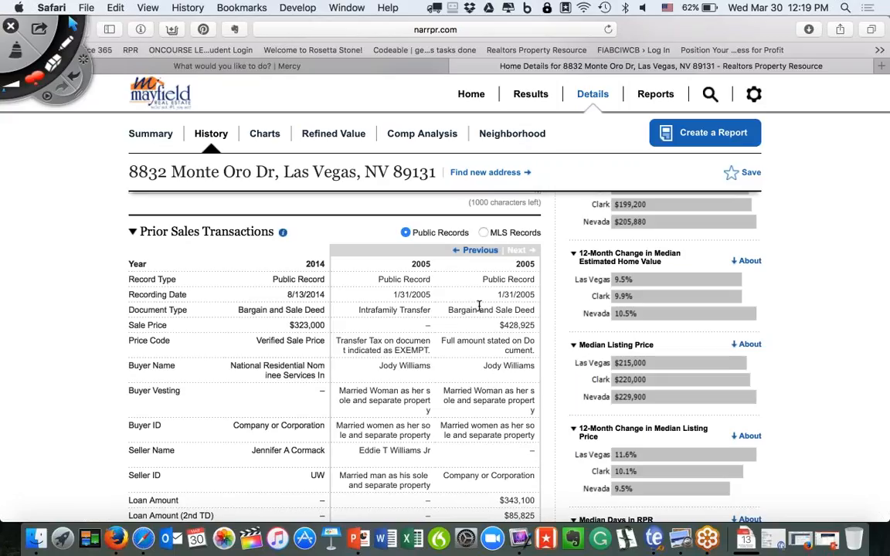
pyautogui.click(474, 255)
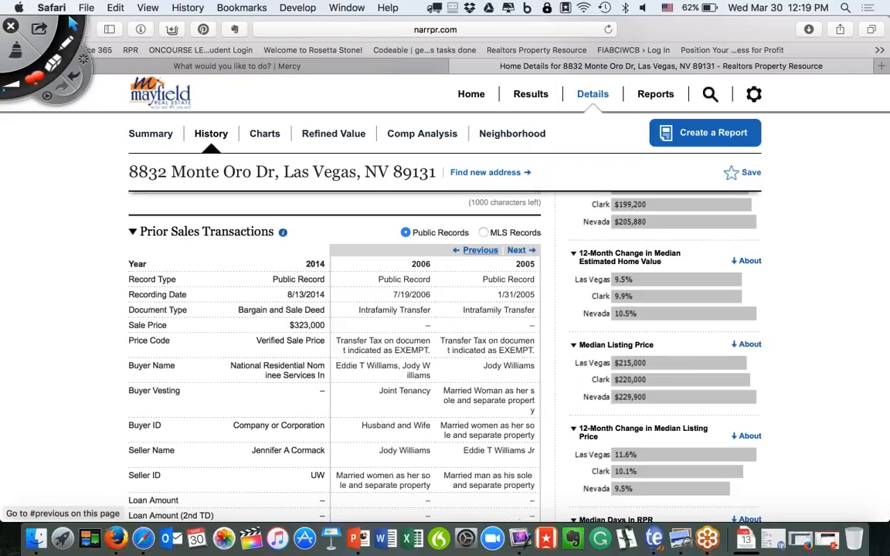
pyautogui.click(483, 234)
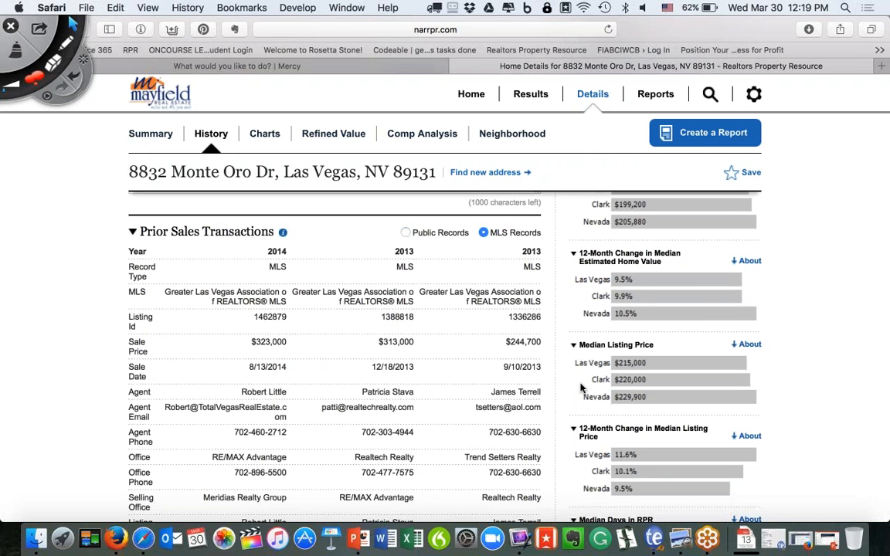
pyautogui.click(371, 531)
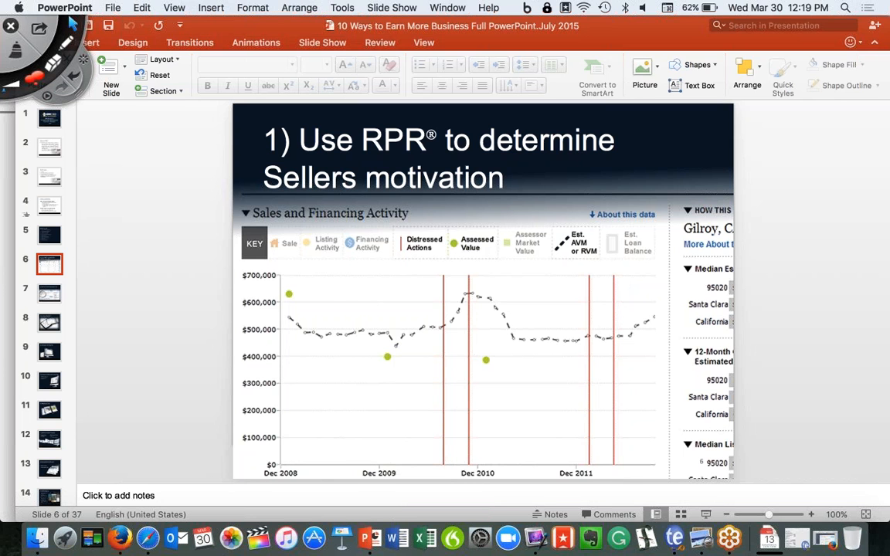
pyautogui.press('super+Tab')
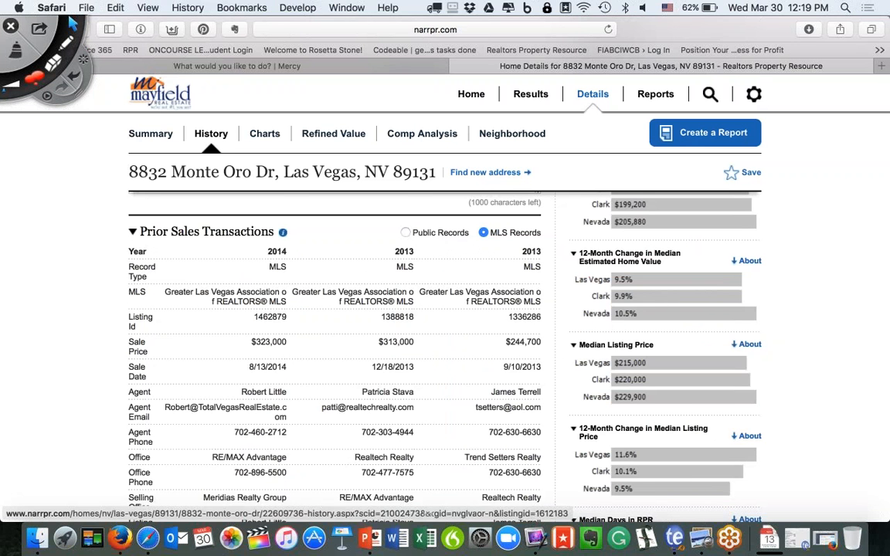
pyautogui.scroll(-10, 354, 317)
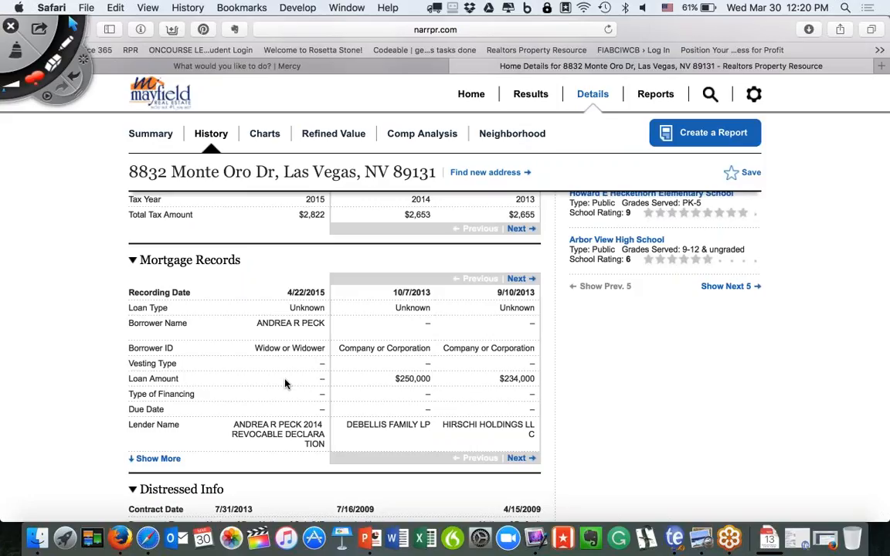
pyautogui.scroll(-5, 285, 384)
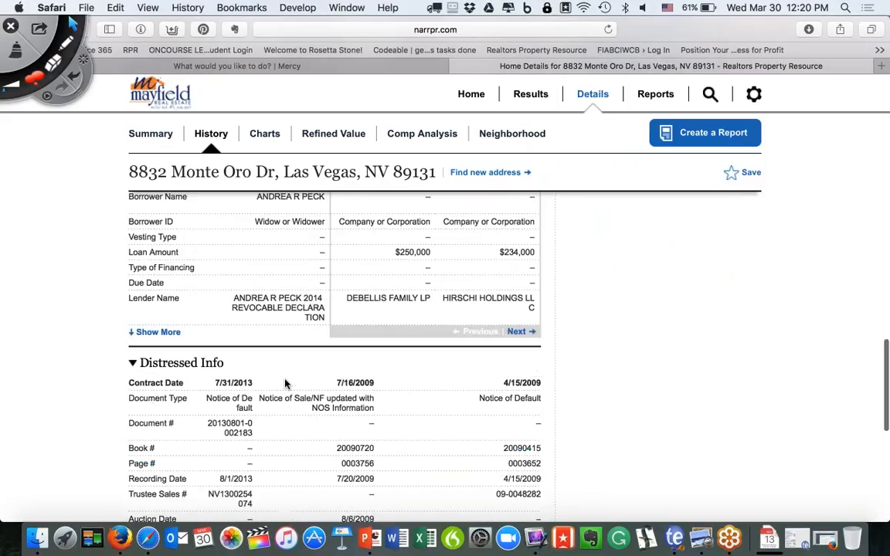
pyautogui.scroll(3, 285, 384)
pyautogui.scroll(4, 285, 384)
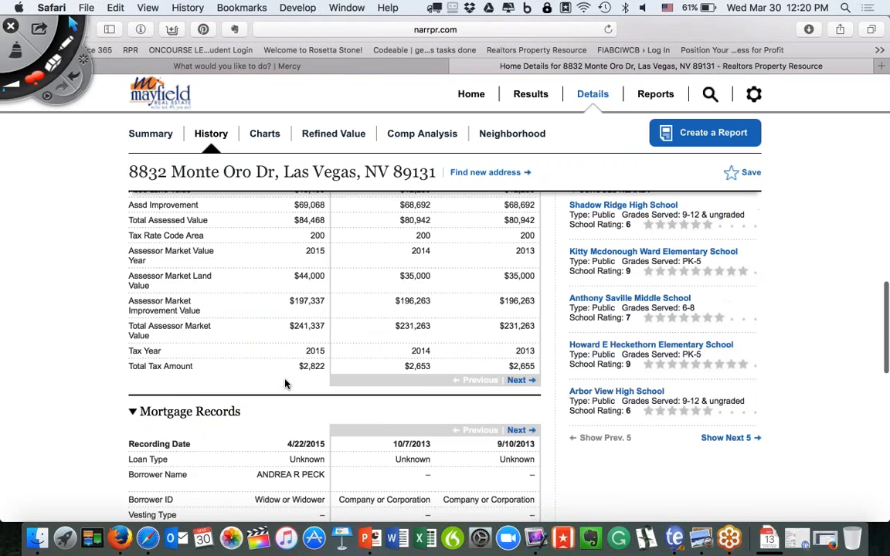
pyautogui.scroll(6, 464, 464)
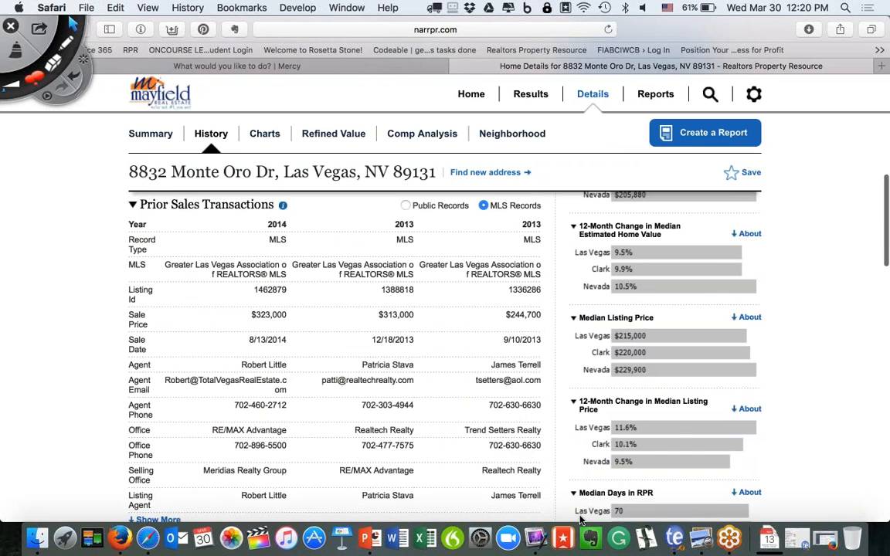
# Select slide 7, Value Home Improvements, then bring the RPR History page back to the front.
pyautogui.click(357, 506)
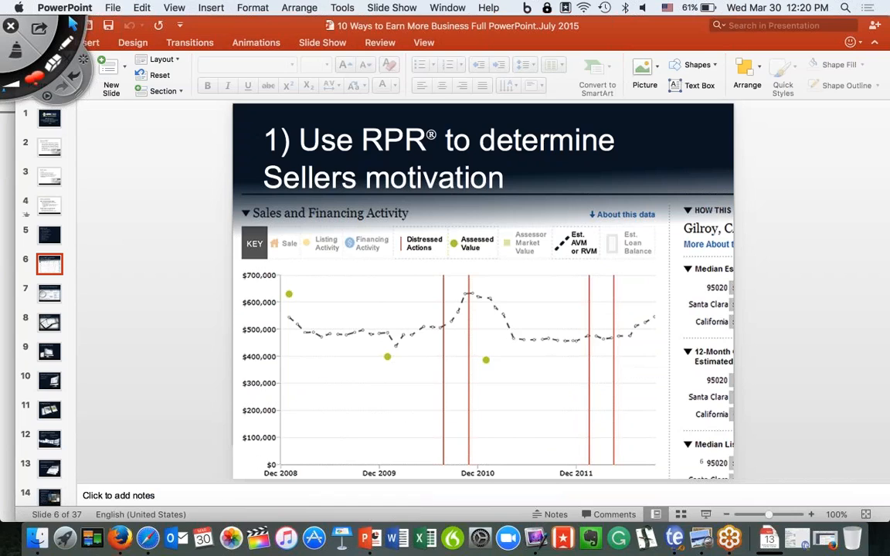
pyautogui.click(50, 298)
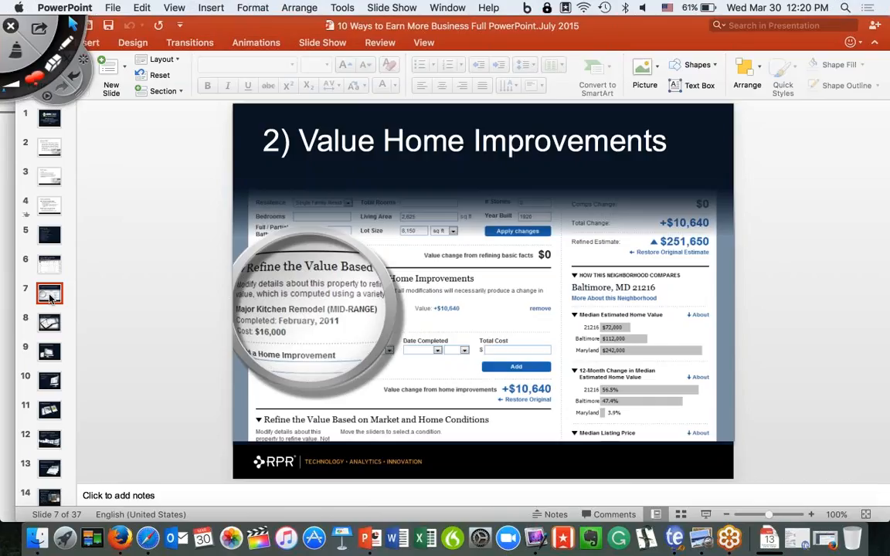
pyautogui.click(5, 334)
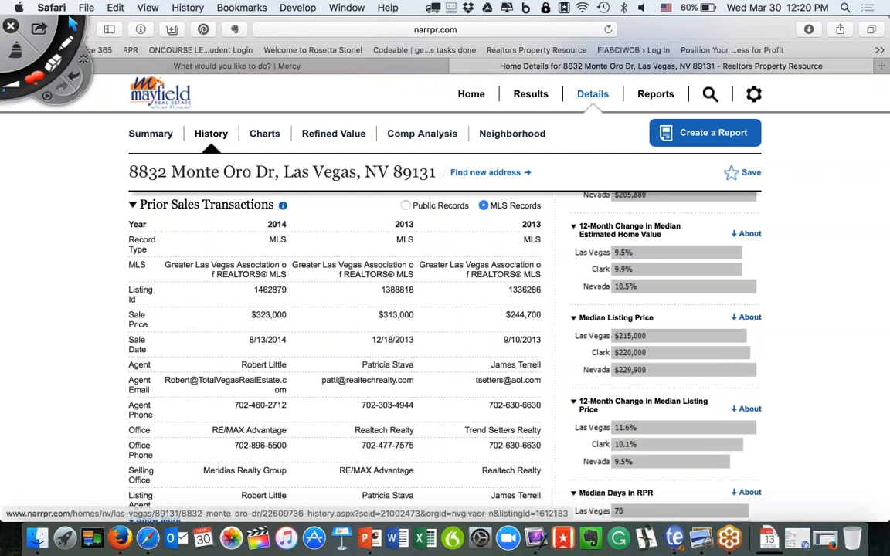
# From the Summary page, open the Refined Value form and scroll to Home Improvements.
pyautogui.click(150, 135)
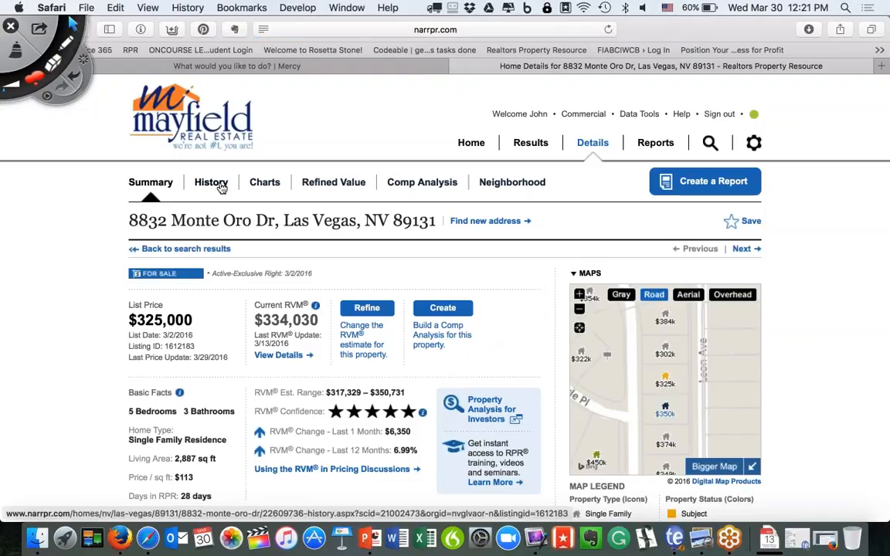
pyautogui.click(338, 186)
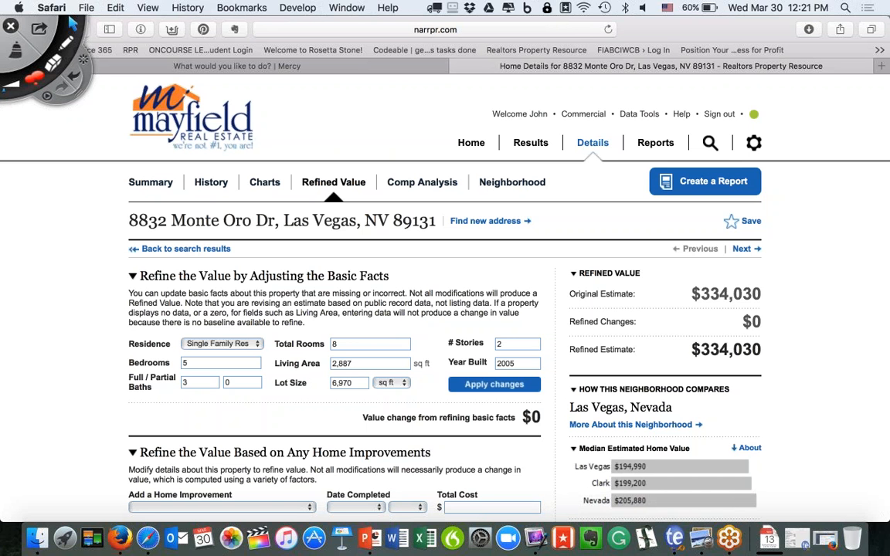
pyautogui.scroll(-4, 445, 309)
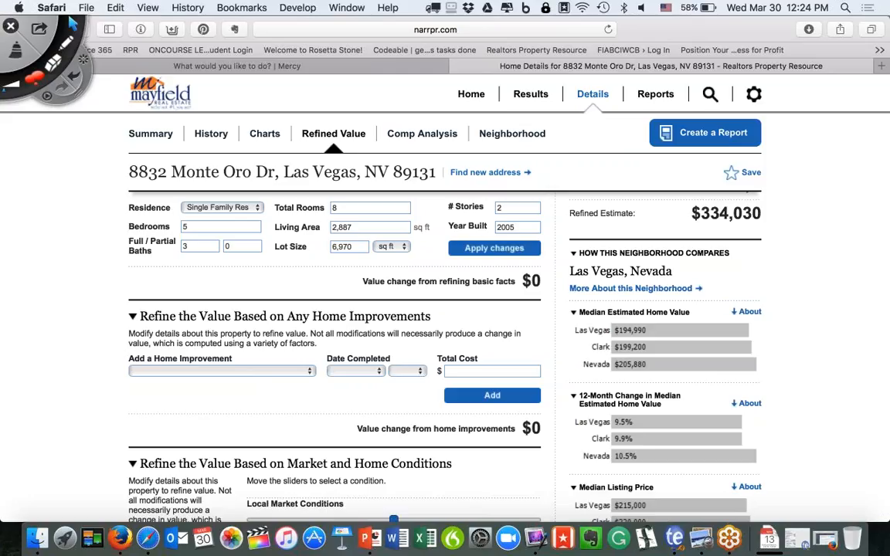
pyautogui.click(138, 132)
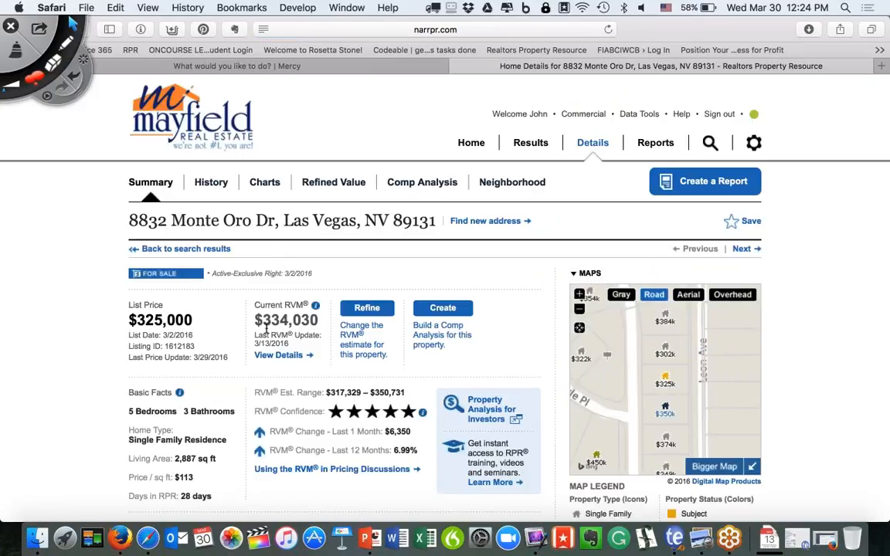
pyautogui.scroll(-5, 267, 329)
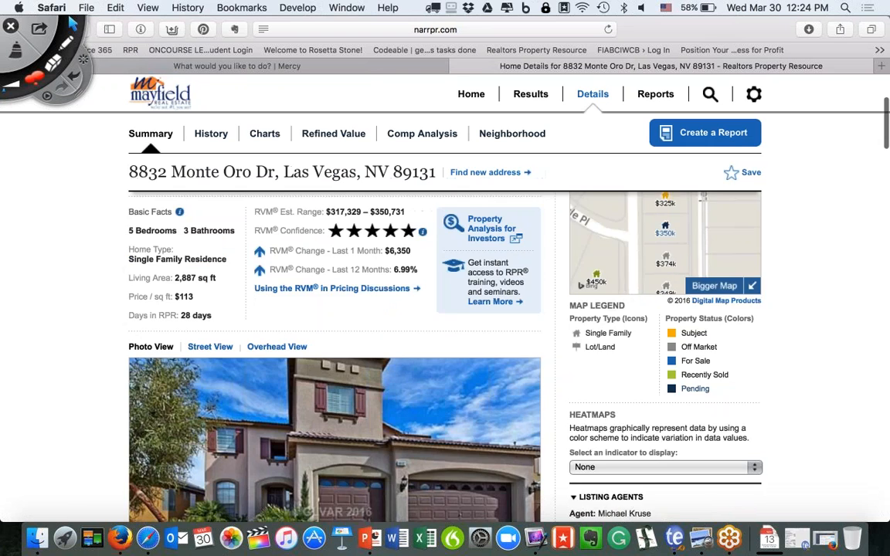
pyautogui.scroll(-10, 277, 304)
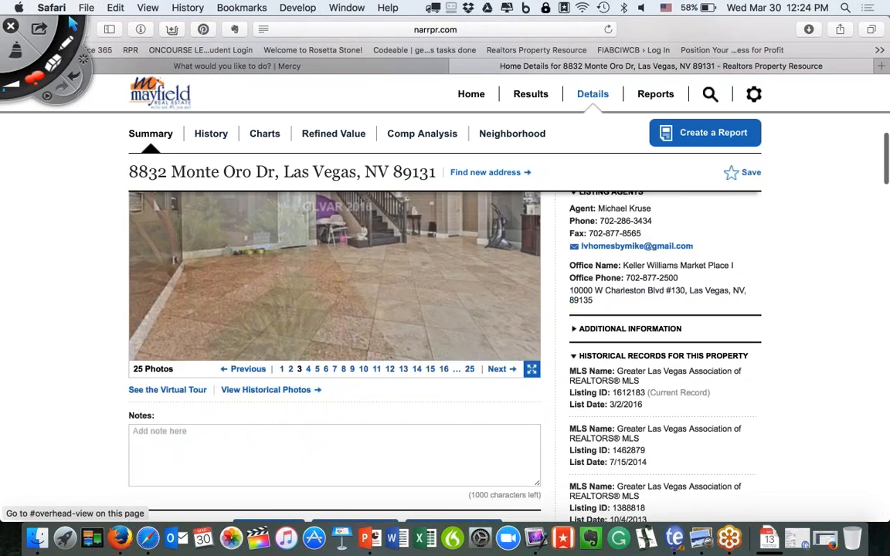
pyautogui.scroll(-1, 445, 309)
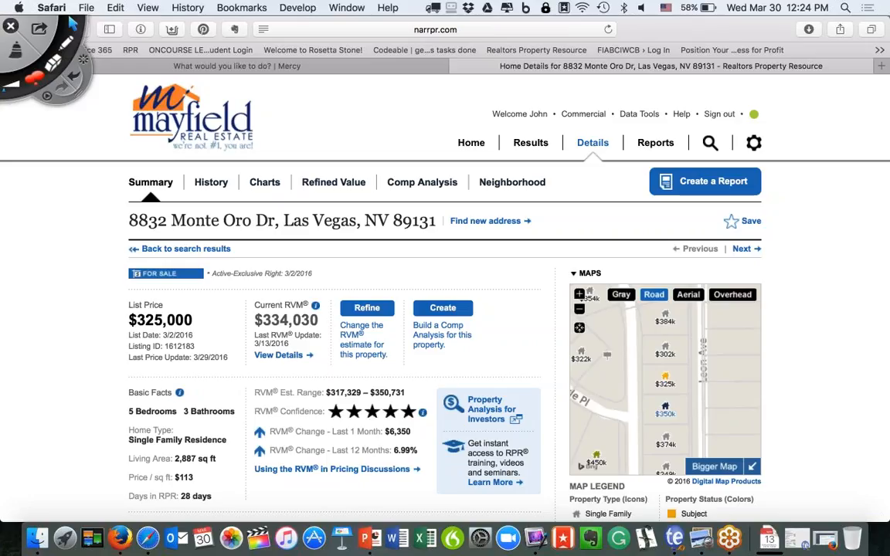
# Draw a red circle around the $334,030 Current RVM, then erase it.
pyautogui.click(64, 44)
pyautogui.moveTo(292, 280)
pyautogui.mouseDown()
pyautogui.moveTo(258, 282)
pyautogui.moveTo(231, 379)
pyautogui.moveTo(334, 280)
pyautogui.moveTo(255, 283)
pyautogui.mouseUp()
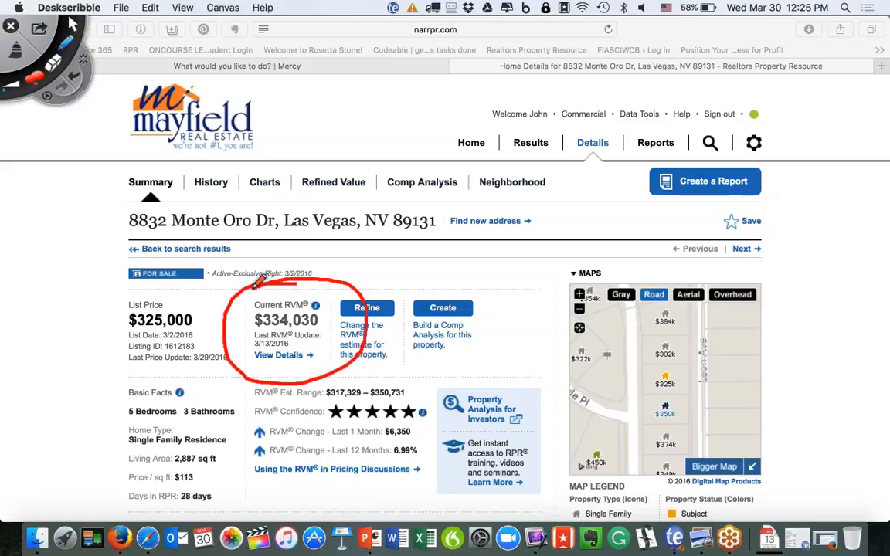
pyautogui.click(18, 45)
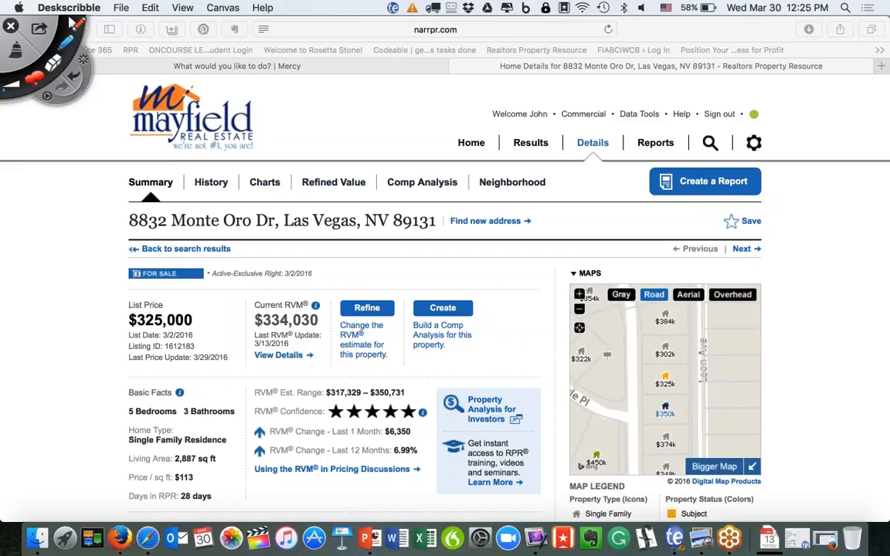
# Switch Deskscribble to the arrow tool and reopen the Refined Value tab in Safari.
pyautogui.click(73, 24)
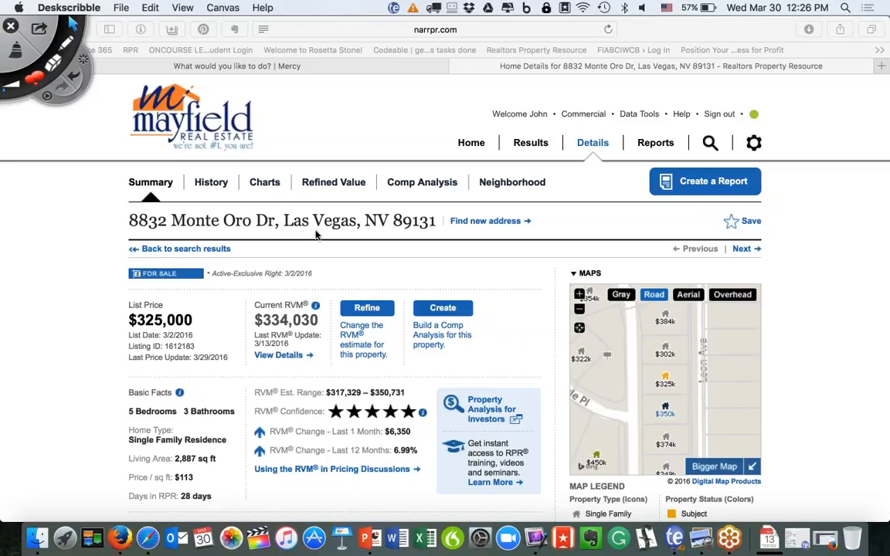
pyautogui.click(314, 183)
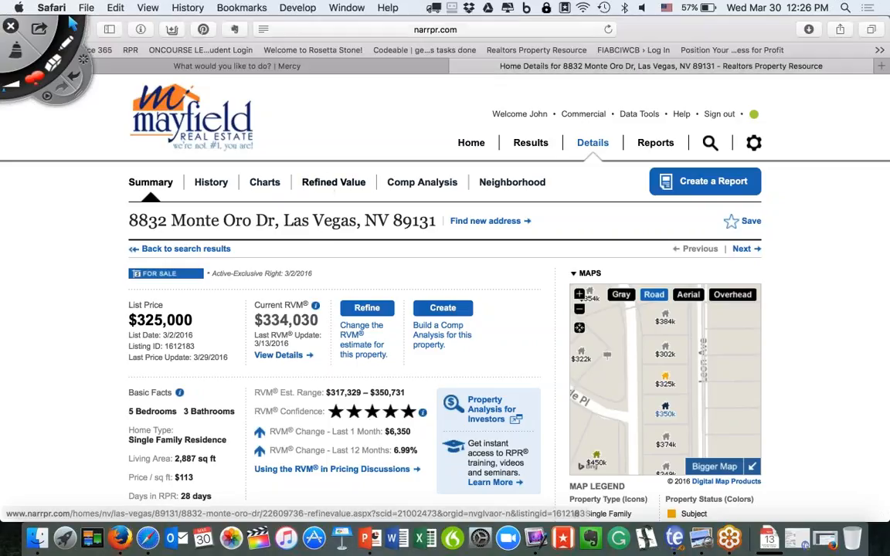
pyautogui.click(319, 185)
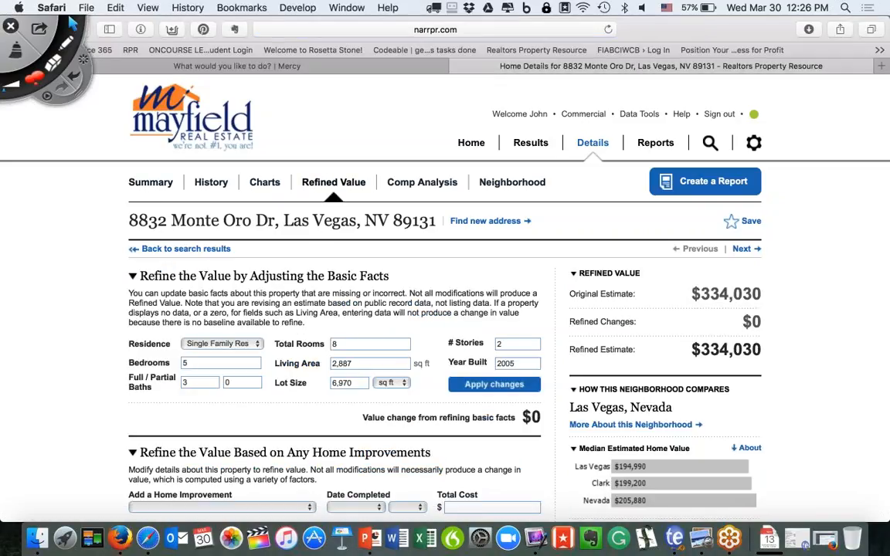
# Add a Bathroom Remodel (MID-RANGE) from May 2015 costing $4,000, raising the estimate to $336,088.
pyautogui.scroll(-6, 444, 347)
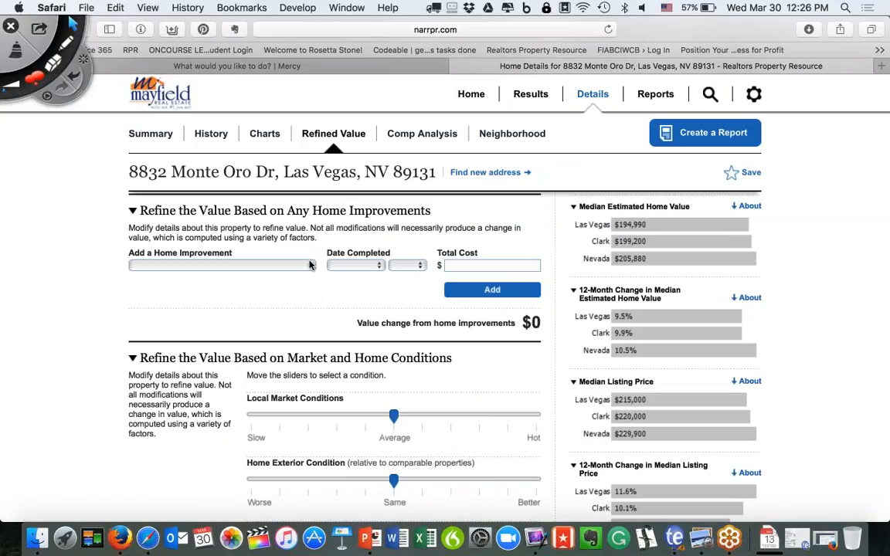
pyautogui.click(278, 265)
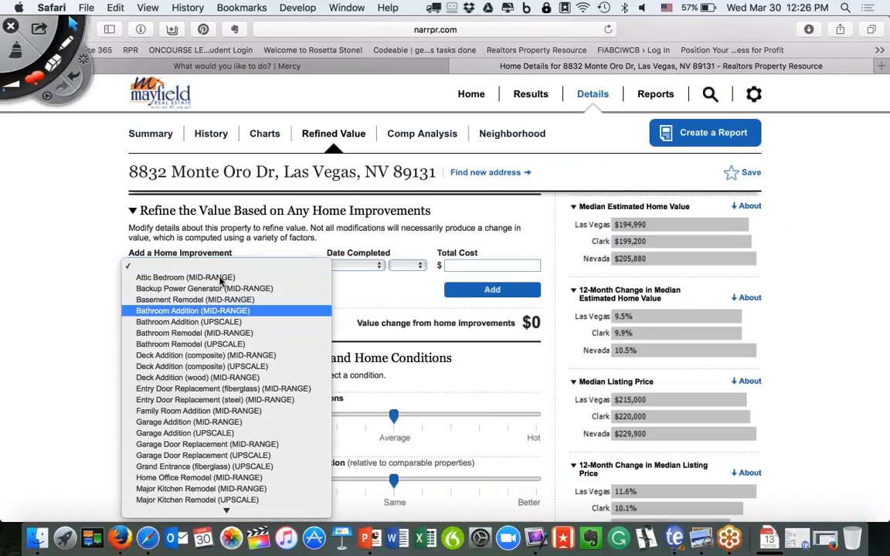
pyautogui.click(191, 334)
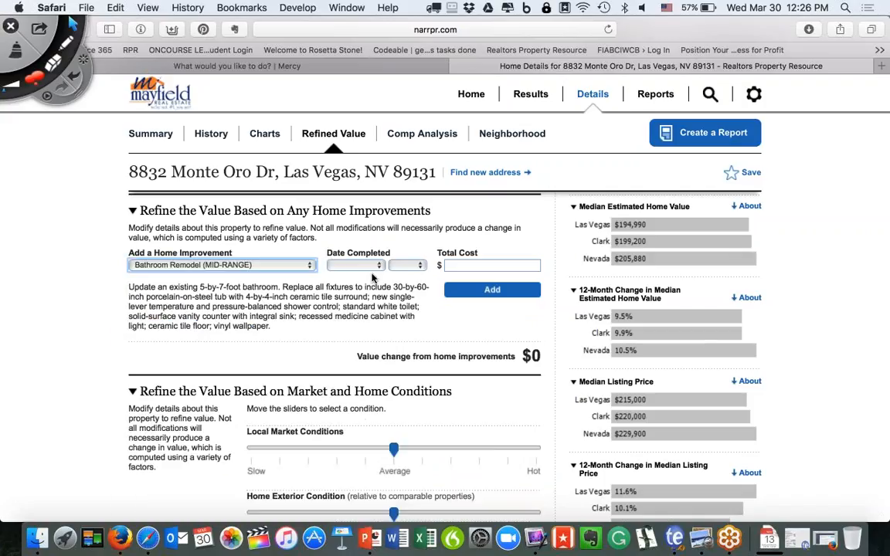
pyautogui.click(352, 265)
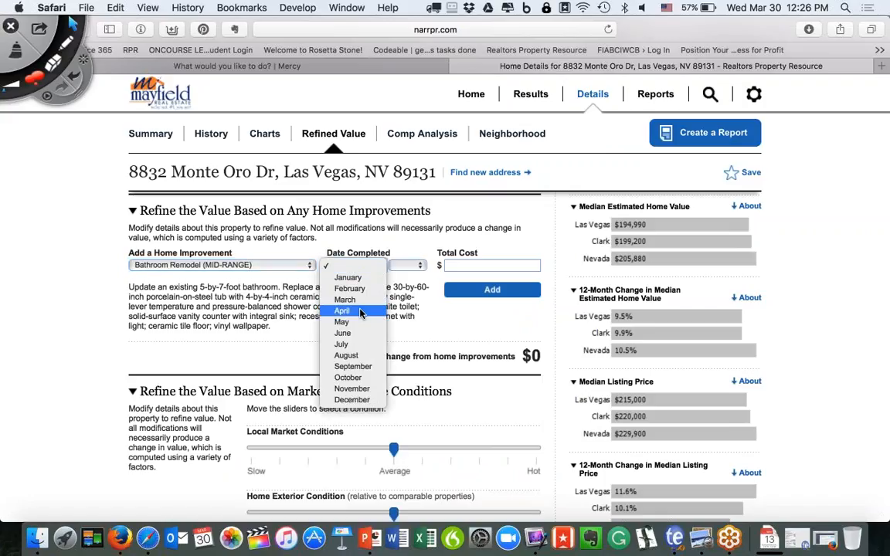
pyautogui.click(343, 322)
pyautogui.click(417, 267)
pyautogui.click(404, 288)
pyautogui.press('Tab')
pyautogui.write('4000')
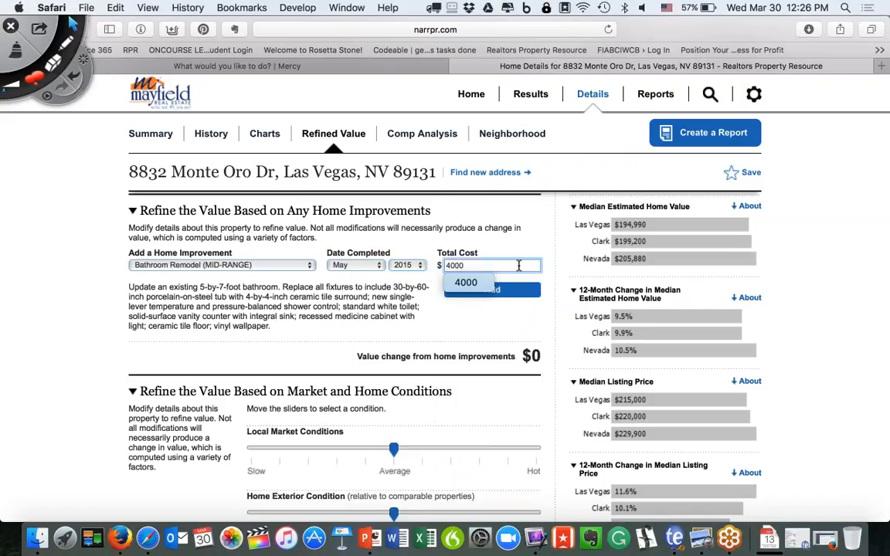
pyautogui.click(513, 290)
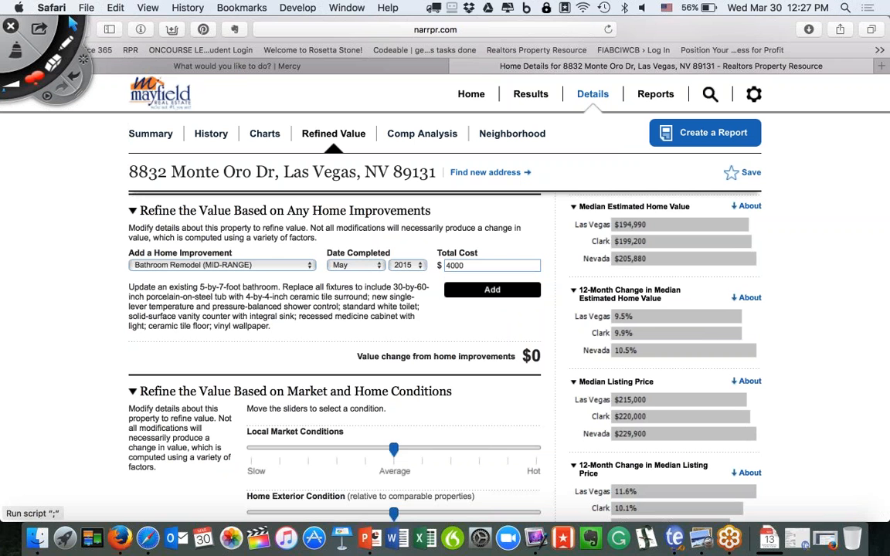
pyautogui.click(492, 290)
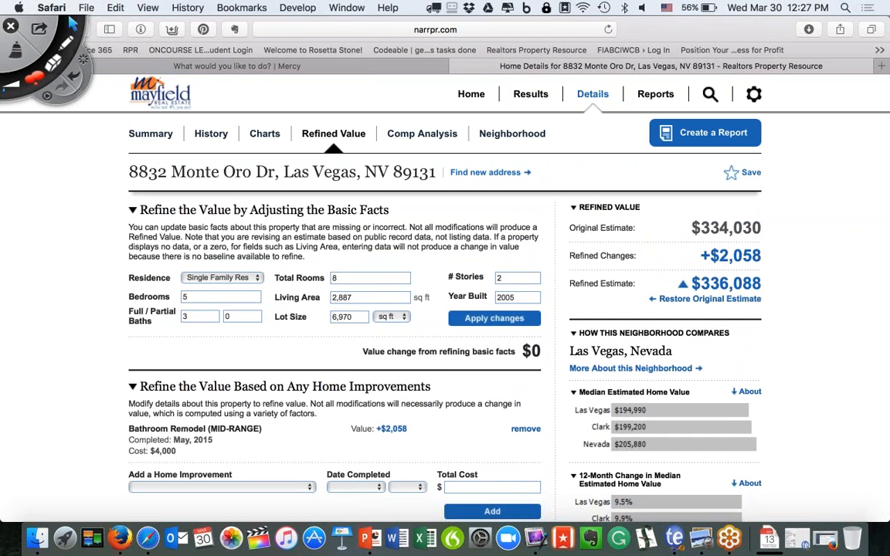
pyautogui.click(60, 43)
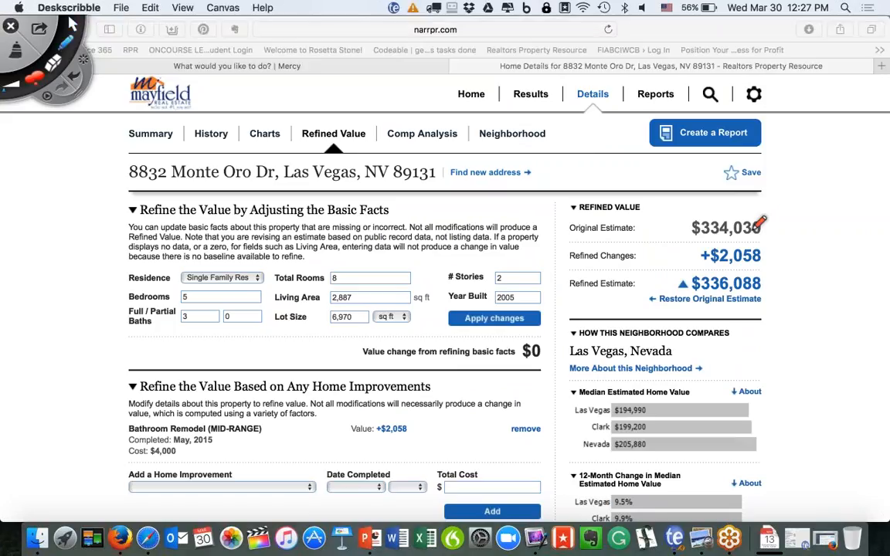
pyautogui.moveTo(781, 214)
pyautogui.mouseDown()
pyautogui.moveTo(796, 232)
pyautogui.moveTo(742, 293)
pyautogui.moveTo(692, 225)
pyautogui.mouseUp()
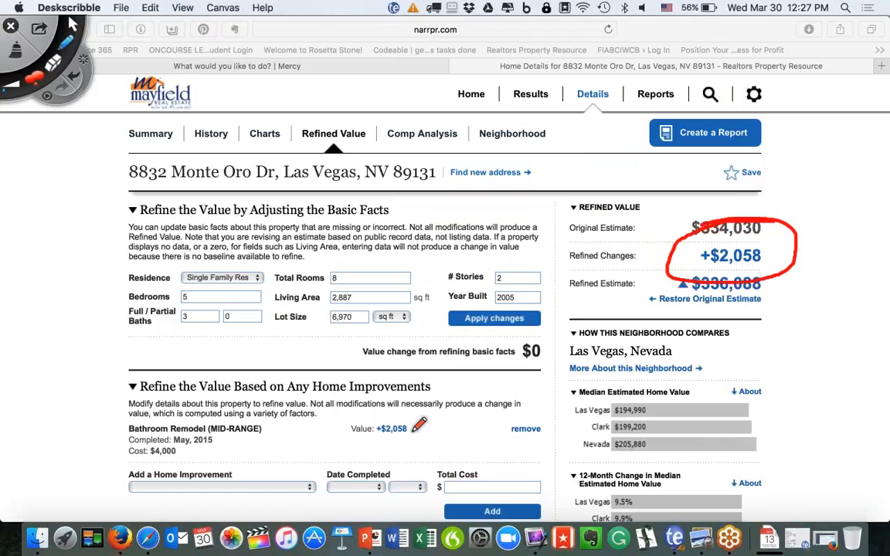
pyautogui.moveTo(379, 406)
pyautogui.mouseDown()
pyautogui.moveTo(321, 424)
pyautogui.moveTo(380, 408)
pyautogui.mouseUp()
pyautogui.moveTo(525, 415)
pyautogui.mouseDown()
pyautogui.moveTo(552, 421)
pyautogui.moveTo(550, 412)
pyautogui.mouseUp()
pyautogui.moveTo(669, 291)
pyautogui.mouseDown()
pyautogui.moveTo(672, 310)
pyautogui.moveTo(775, 292)
pyautogui.mouseUp()
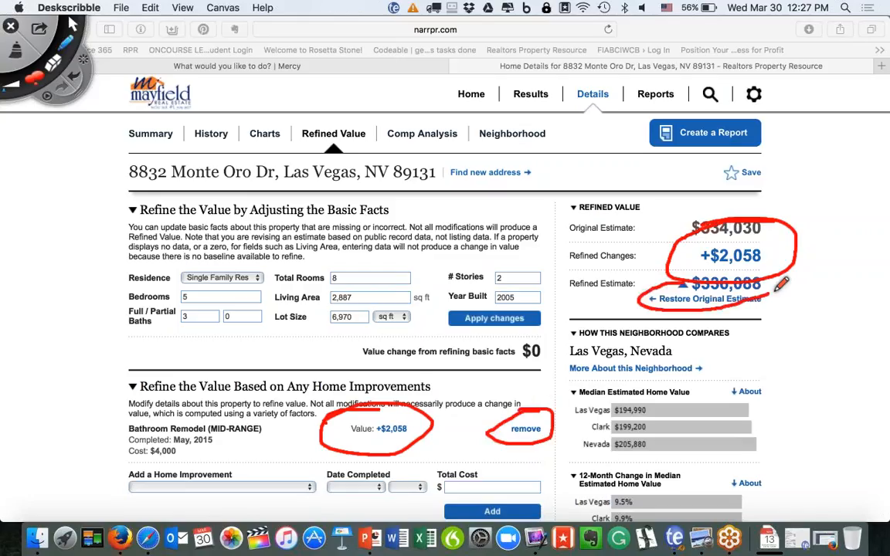
pyautogui.click(16, 51)
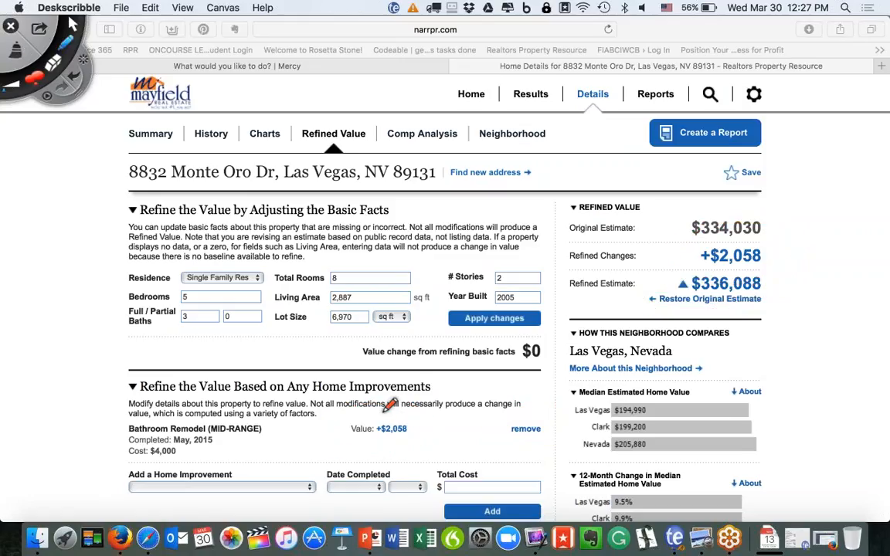
pyautogui.moveTo(390, 411)
pyautogui.mouseDown()
pyautogui.moveTo(362, 424)
pyautogui.moveTo(417, 437)
pyautogui.moveTo(372, 410)
pyautogui.mouseUp()
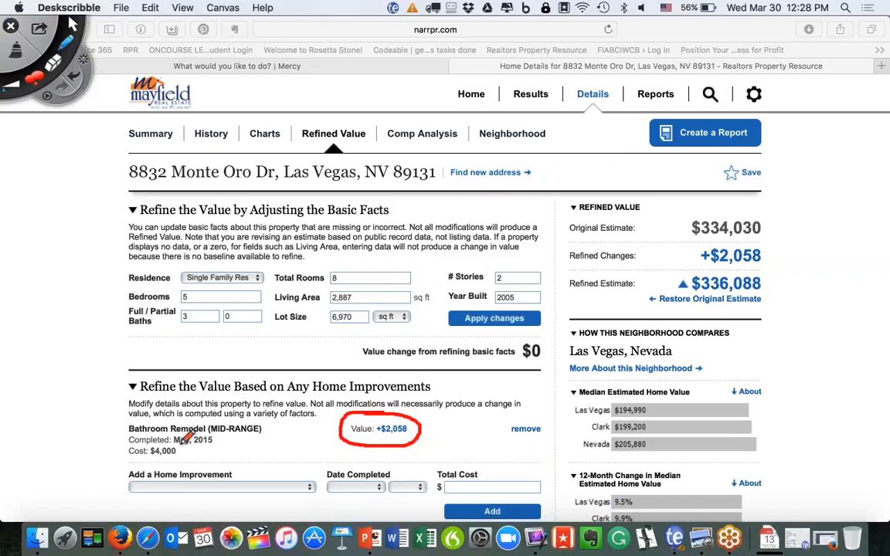
pyautogui.moveTo(181, 445)
pyautogui.mouseDown()
pyautogui.moveTo(109, 463)
pyautogui.moveTo(116, 492)
pyautogui.moveTo(293, 501)
pyautogui.moveTo(307, 445)
pyautogui.moveTo(197, 446)
pyautogui.moveTo(138, 435)
pyautogui.mouseUp()
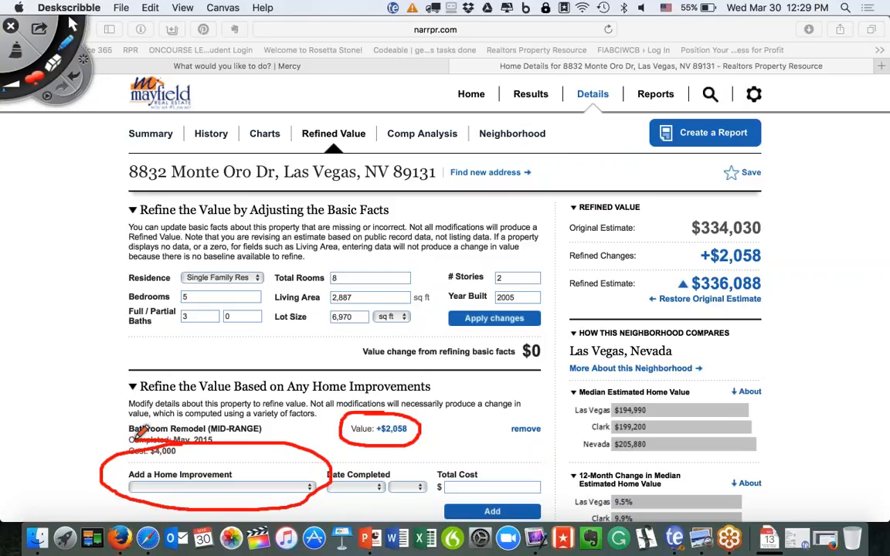
pyautogui.click(14, 53)
pyautogui.click(72, 24)
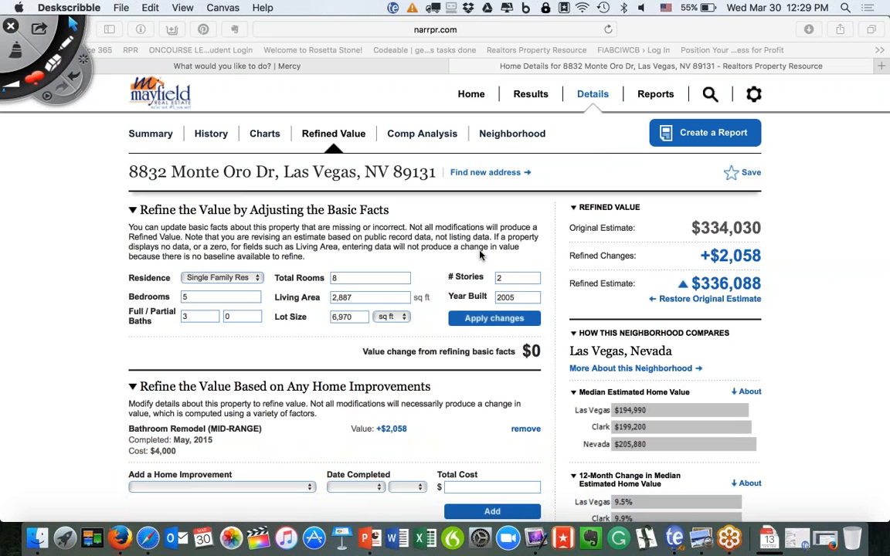
# Move the PowerPoint deck to slide 8, '3) Comps Analysis', then return to RPR's Refined Value page.
pyautogui.click(370, 531)
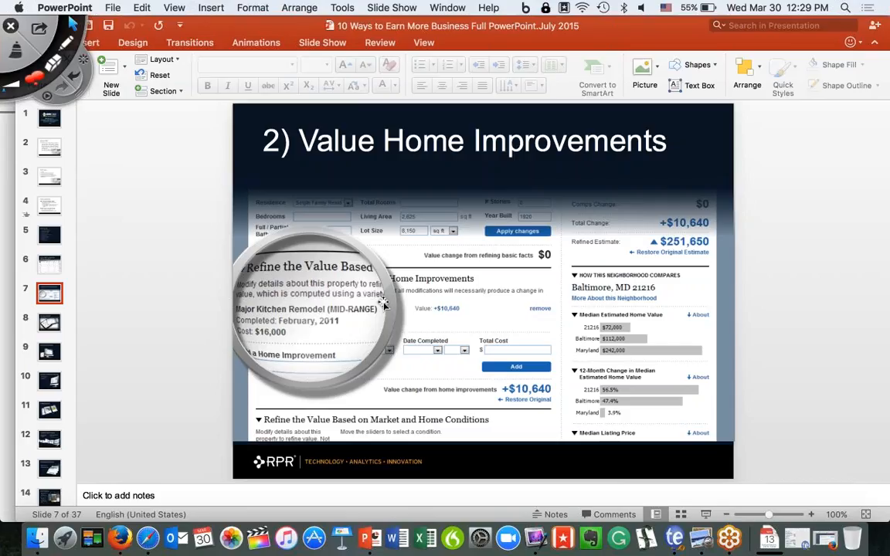
pyautogui.click(59, 351)
pyautogui.click(53, 326)
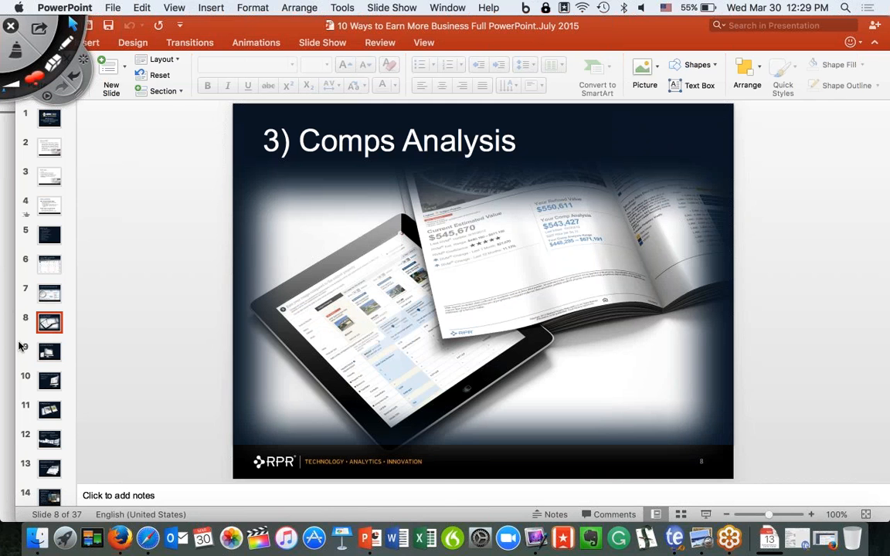
pyautogui.click(8, 311)
pyautogui.scroll(-10, 445, 324)
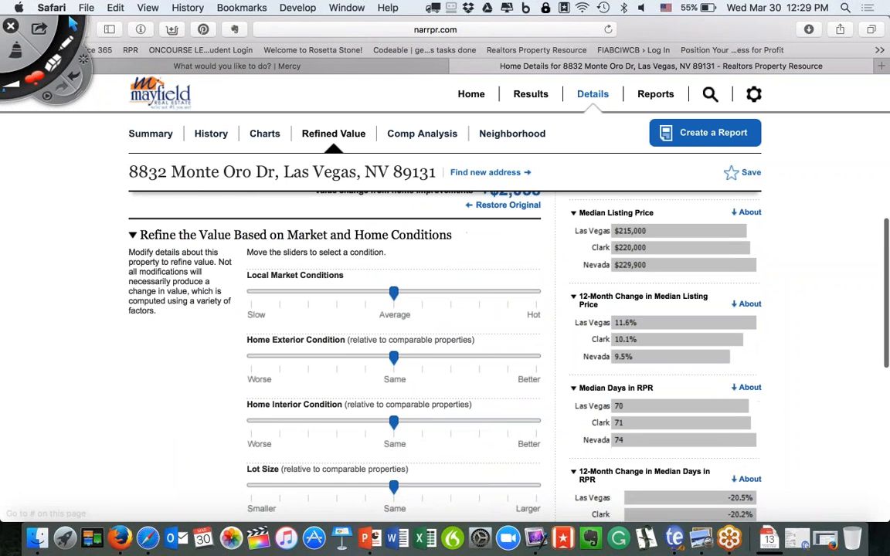
# Set Local Market one notch hotter, Exterior two notches better, Interior two worse, reaching $342,769.
pyautogui.scroll(-1, 392, 292)
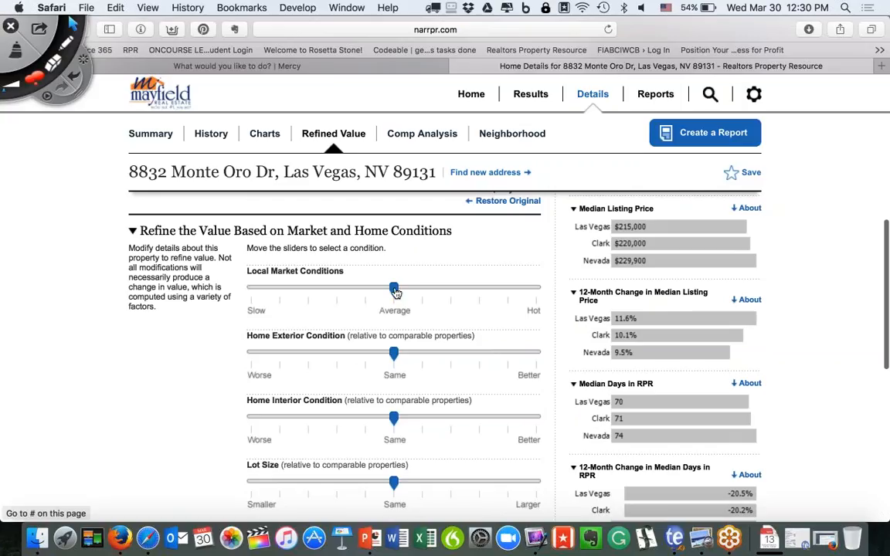
pyautogui.moveTo(394, 290); pyautogui.dragTo(425, 294)
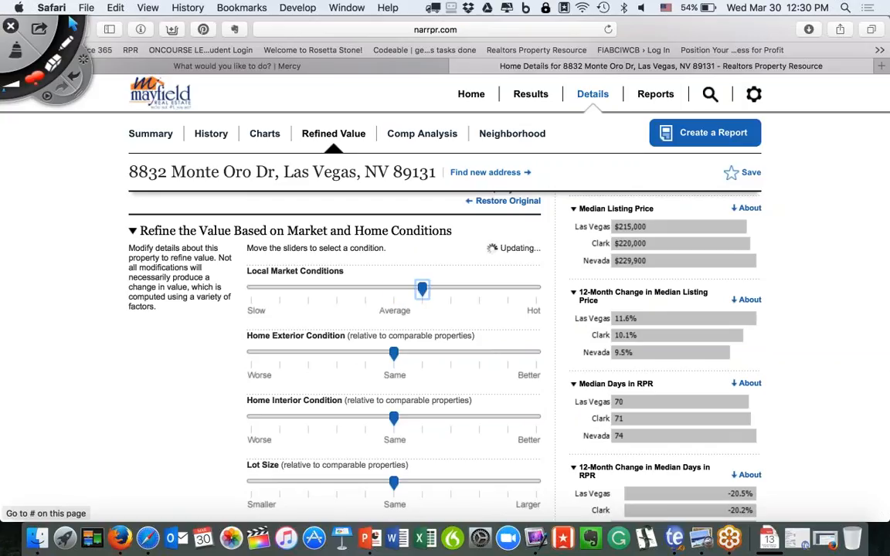
pyautogui.moveTo(394, 353); pyautogui.dragTo(479, 359)
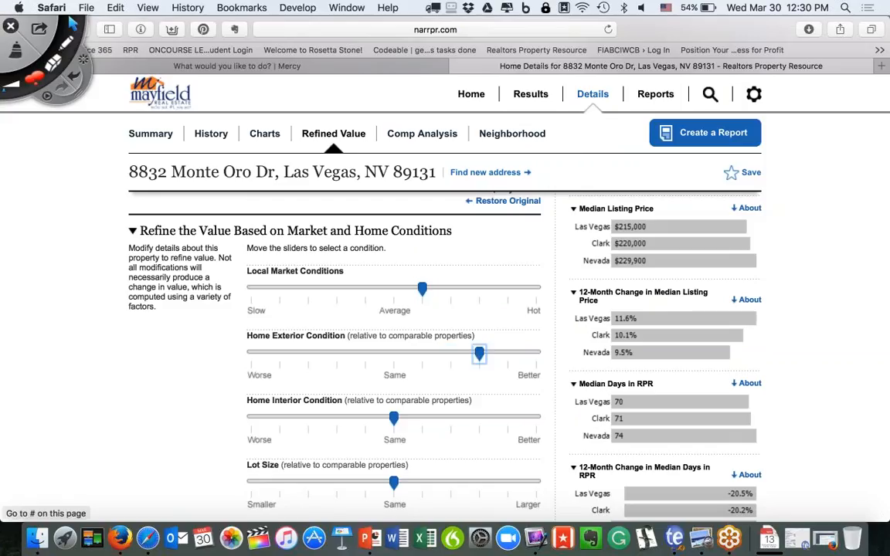
pyautogui.moveTo(395, 418); pyautogui.dragTo(345, 421)
pyautogui.scroll(-8, 425, 437)
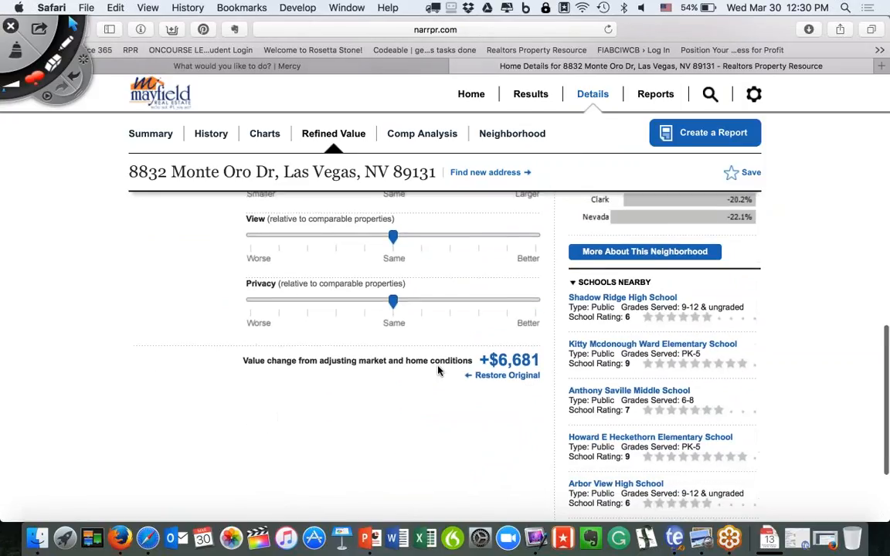
pyautogui.scroll(10, 453, 372)
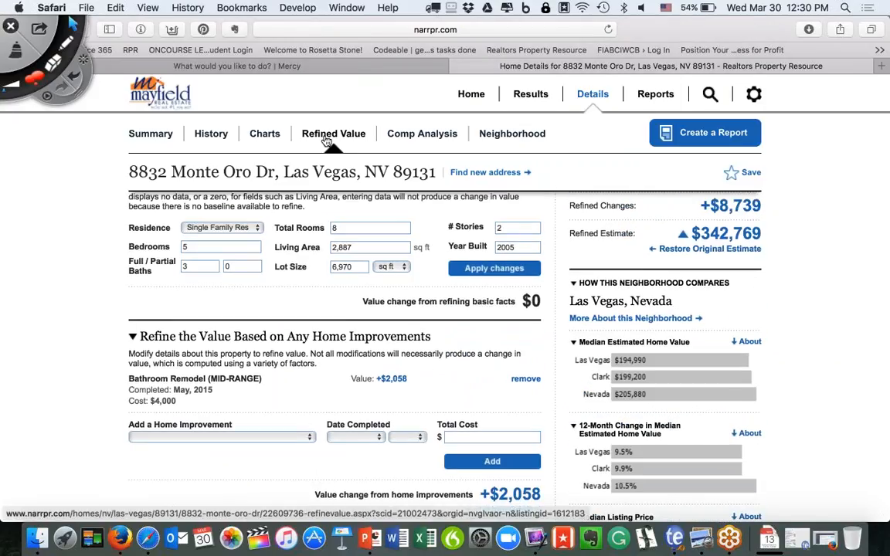
pyautogui.click(422, 132)
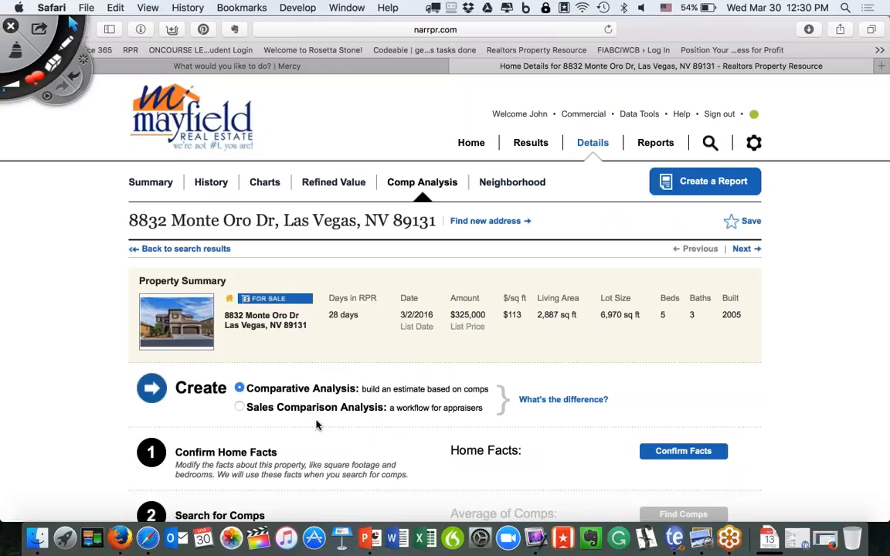
pyautogui.scroll(-2, 320, 421)
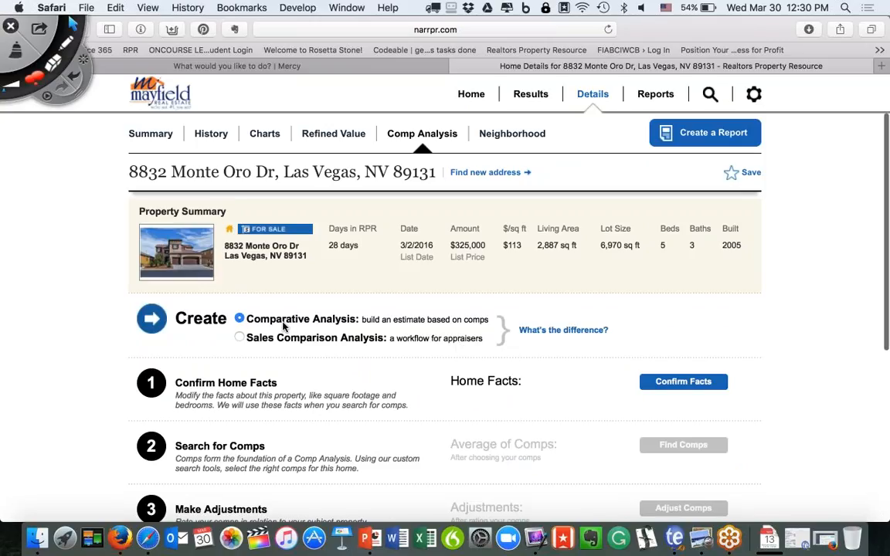
pyautogui.click(671, 384)
pyautogui.scroll(-3, 672, 388)
pyautogui.click(663, 417)
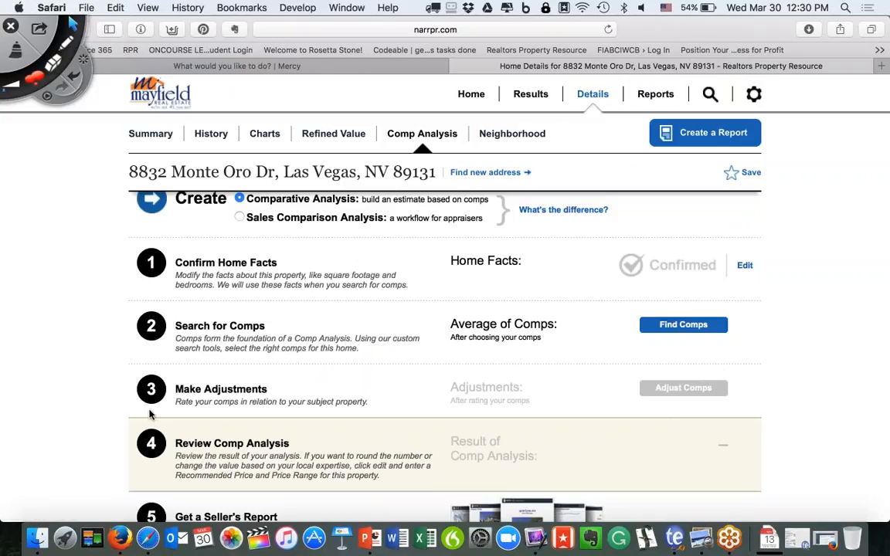
# Search comps sold in the last 6 months: 4+ beds, 2+ baths, 2,100–3,700 sq ft, finding 25.
pyautogui.click(680, 326)
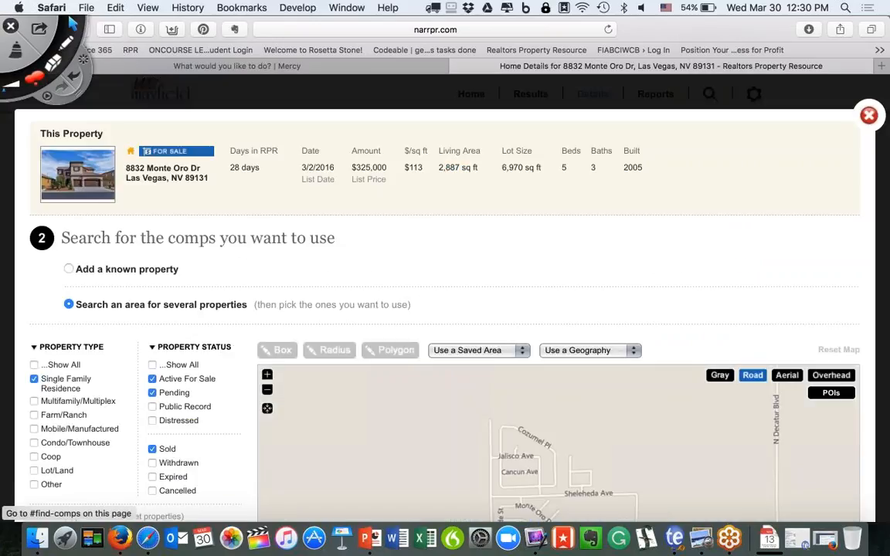
pyautogui.scroll(-2, 445, 316)
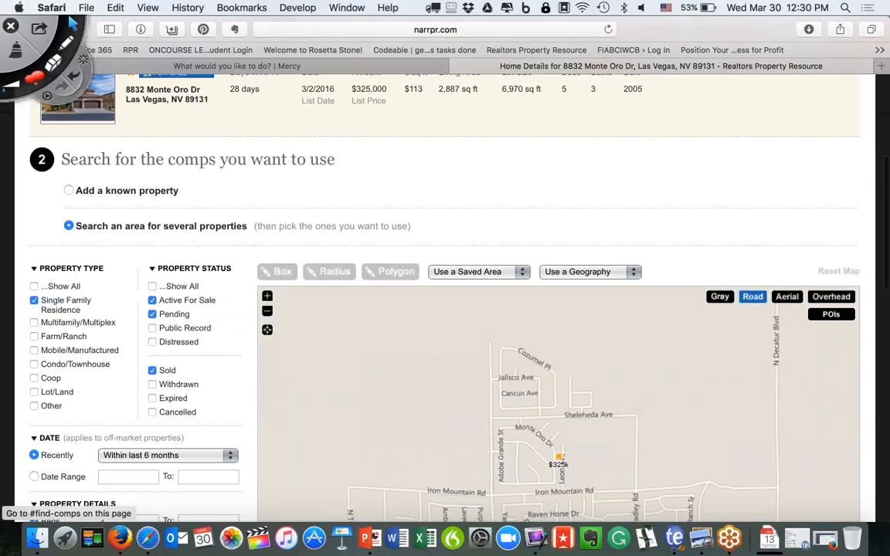
pyautogui.scroll(-6, 445, 294)
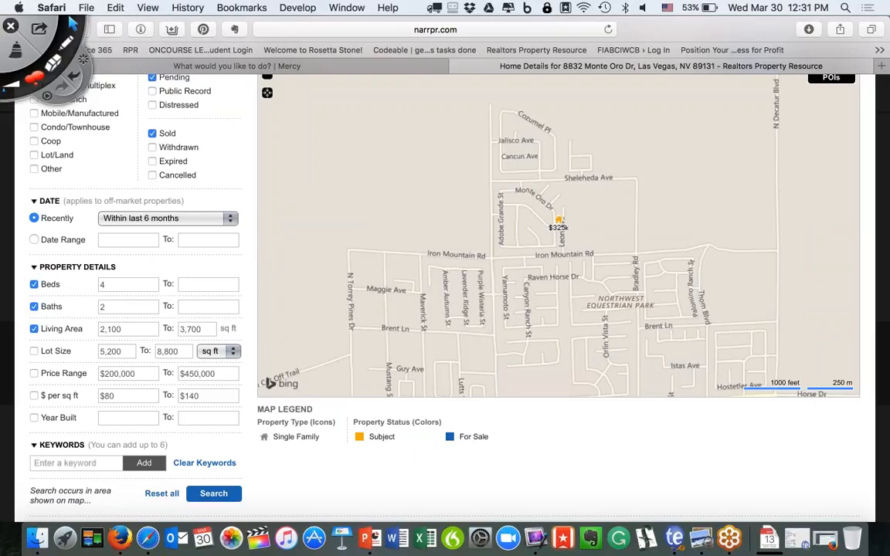
pyautogui.click(213, 493)
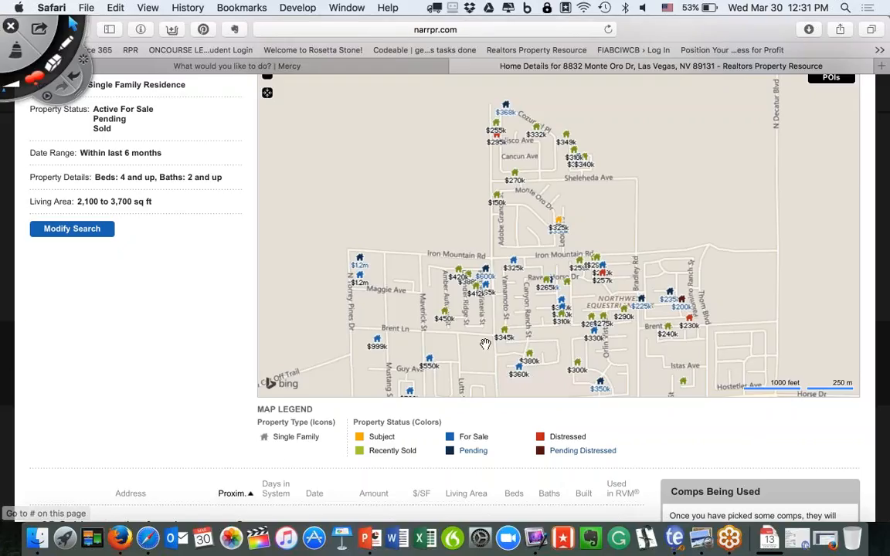
pyautogui.scroll(3, 483, 342)
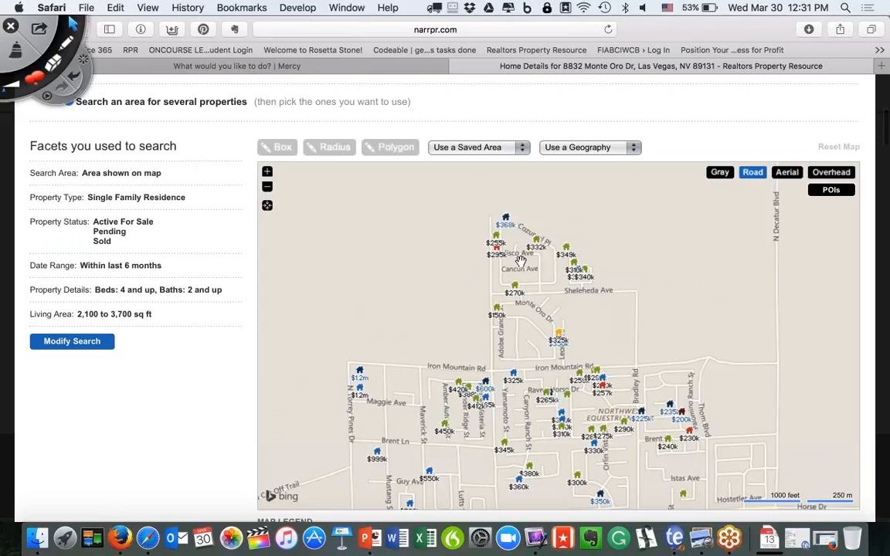
pyautogui.scroll(-12, 521, 261)
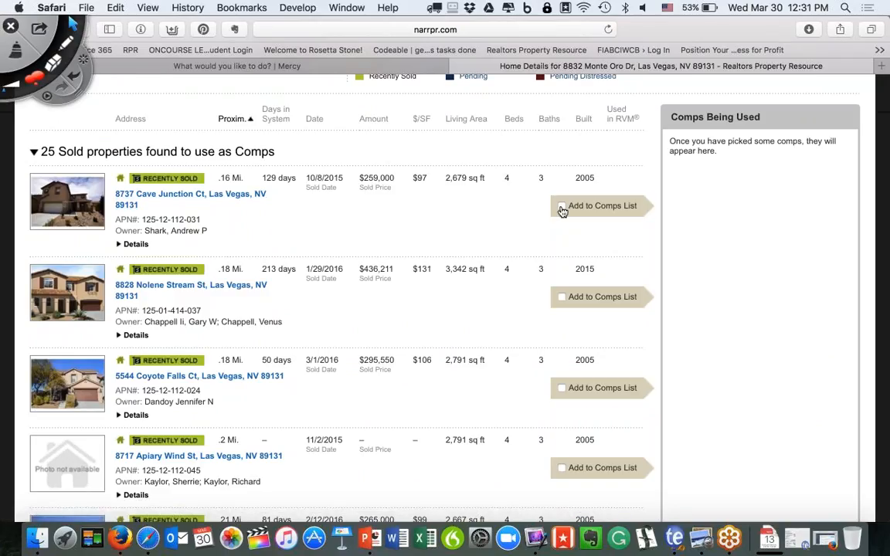
pyautogui.click(562, 207)
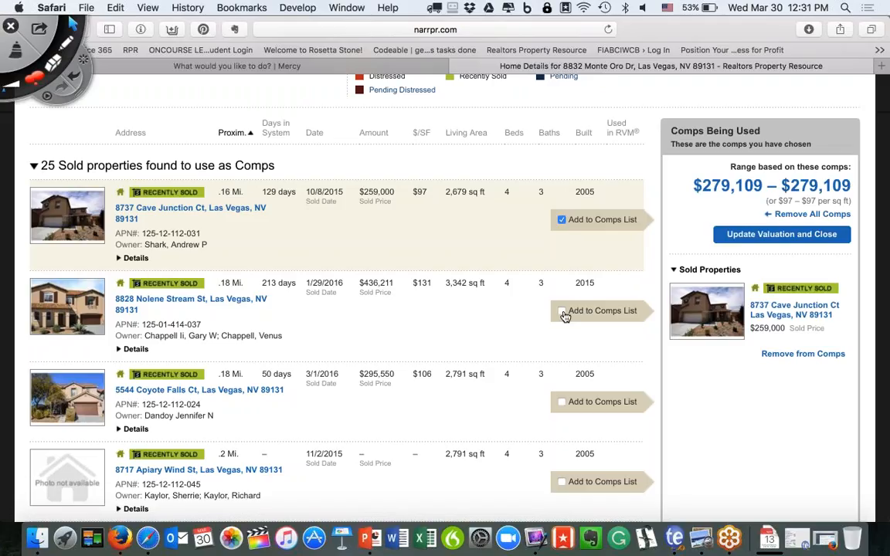
pyautogui.click(561, 311)
pyautogui.click(561, 401)
pyautogui.scroll(-1, 226, 421)
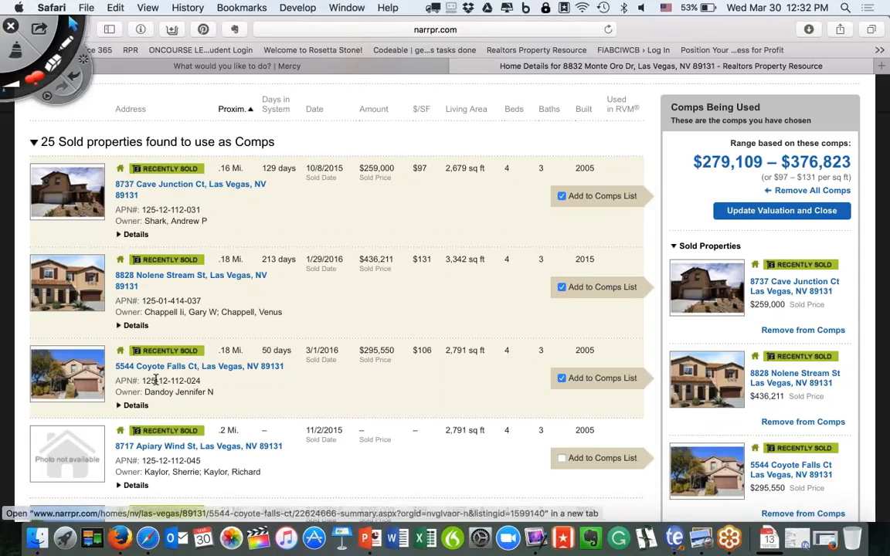
pyautogui.scroll(-5, 155, 380)
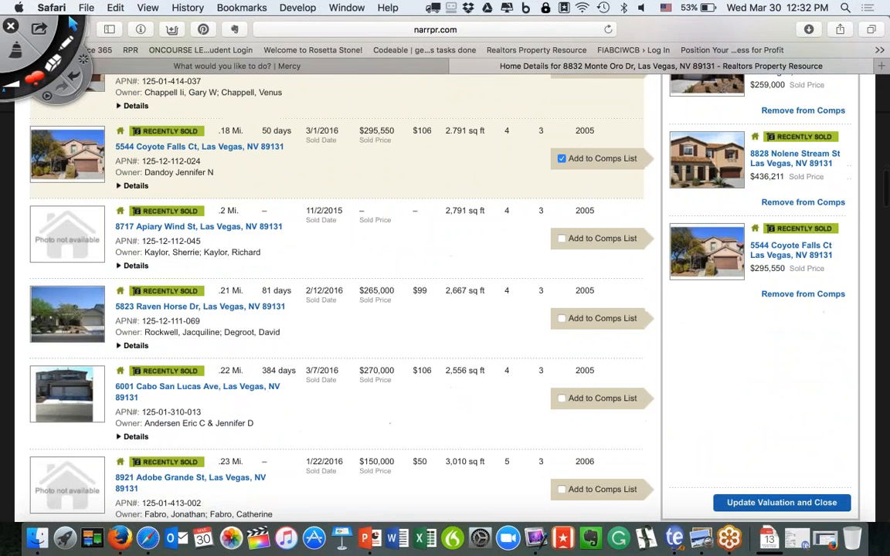
pyautogui.click(562, 314)
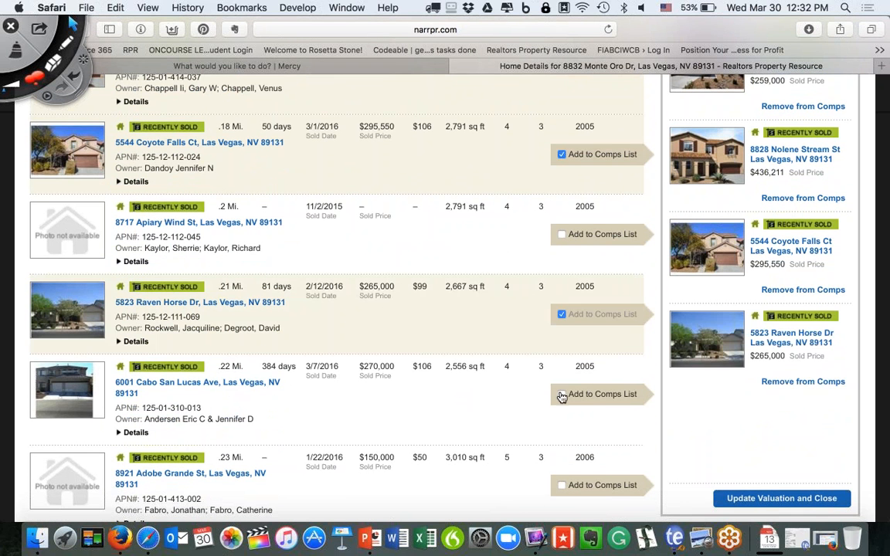
pyautogui.click(562, 395)
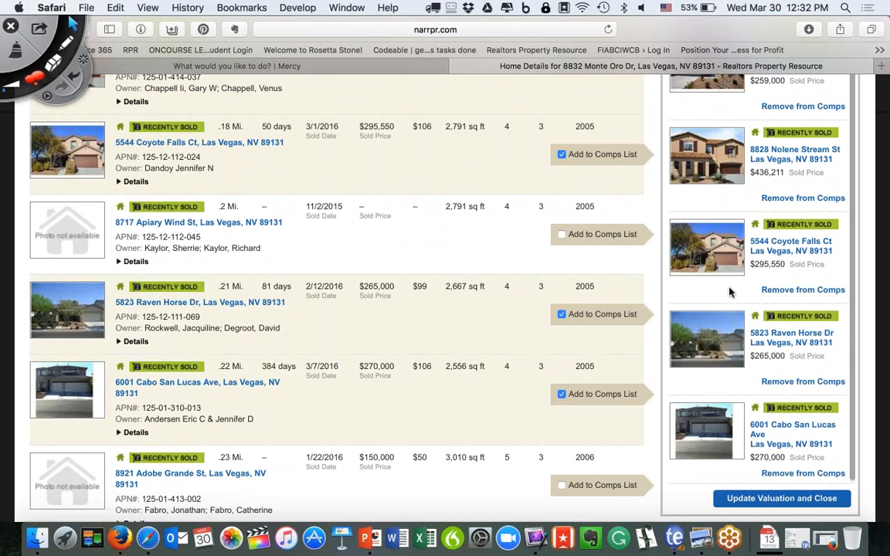
pyautogui.click(789, 290)
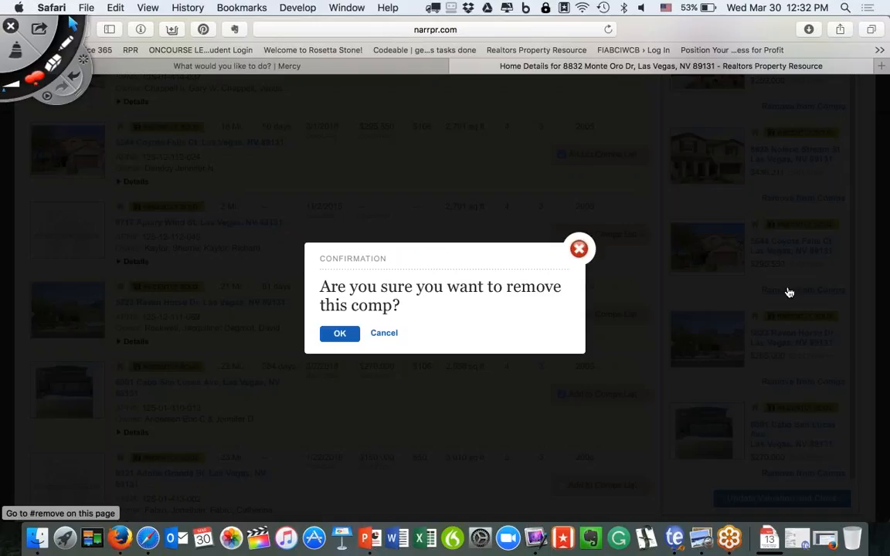
pyautogui.click(337, 333)
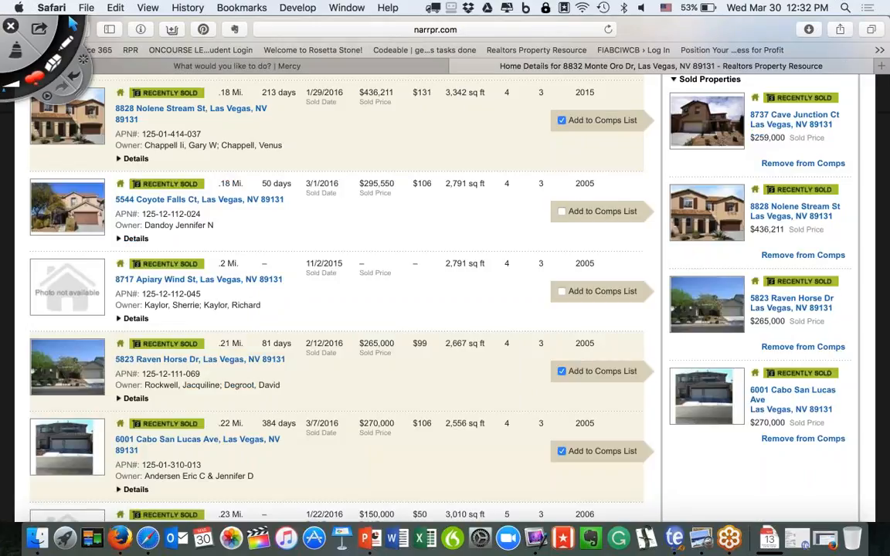
pyautogui.scroll(-8, 340, 294)
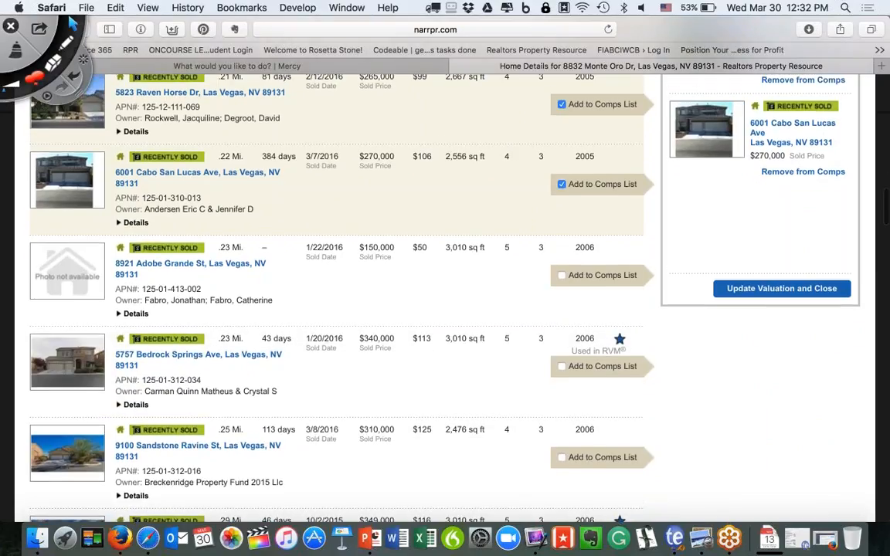
pyautogui.click(557, 363)
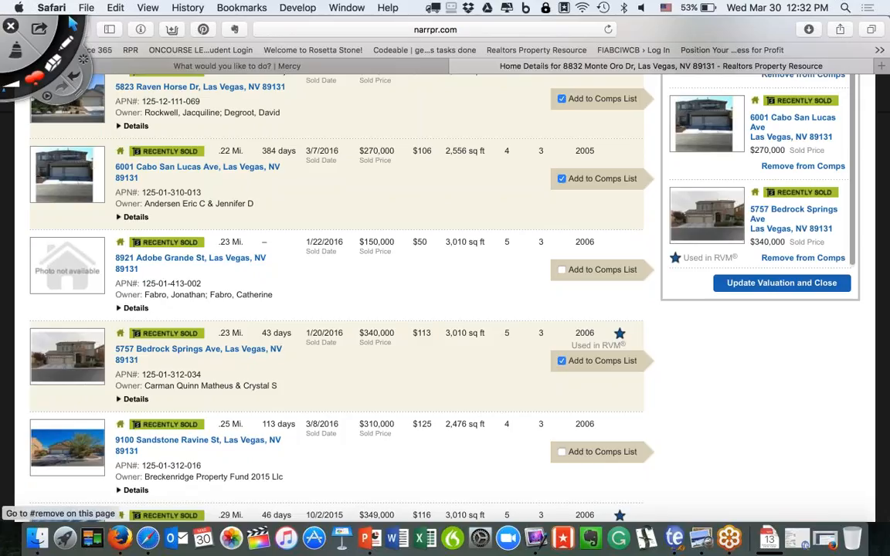
pyautogui.click(782, 283)
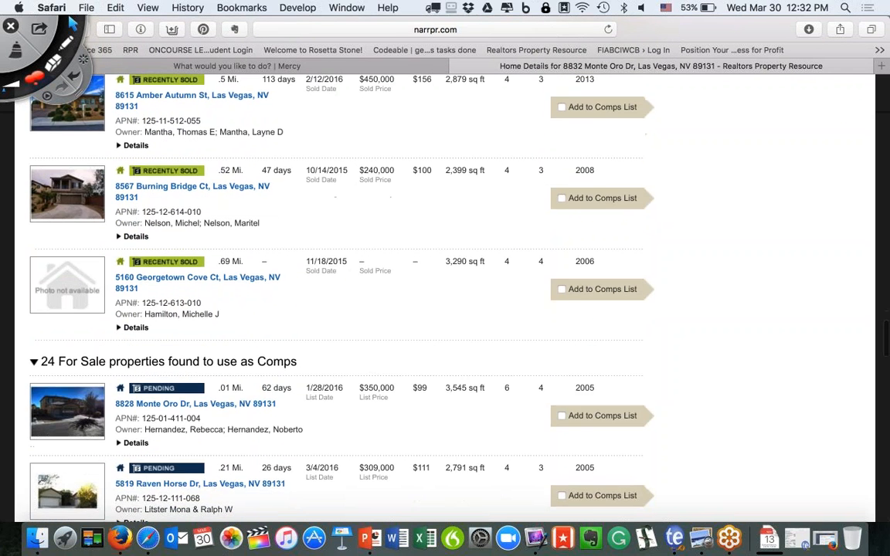
pyautogui.scroll(-5, 336, 297)
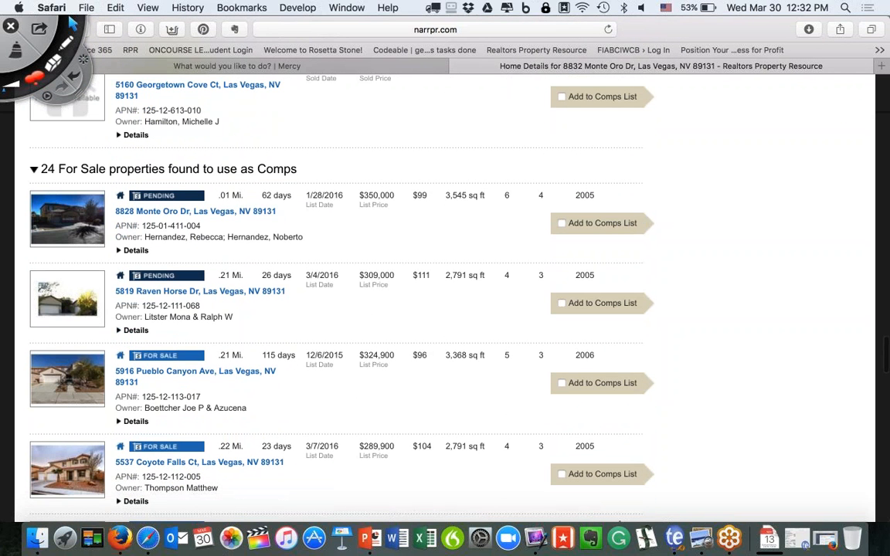
pyautogui.click(563, 223)
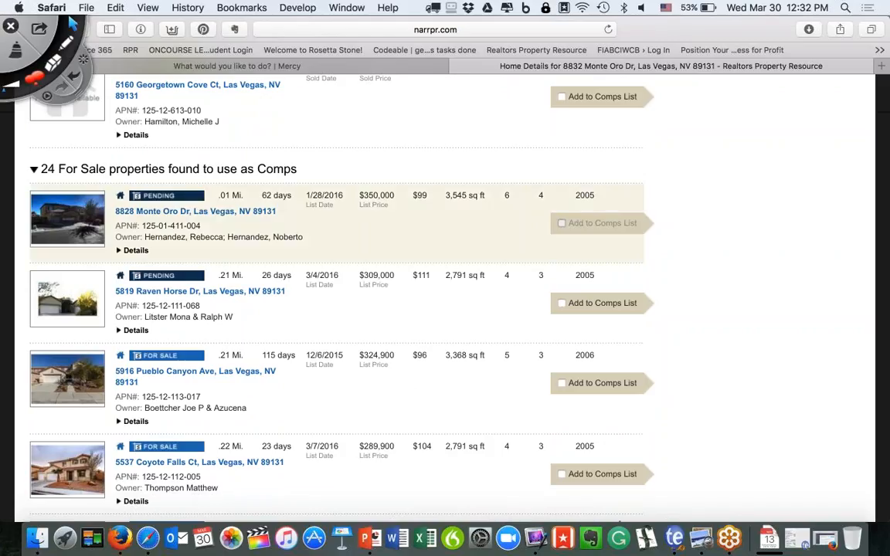
pyautogui.click(563, 303)
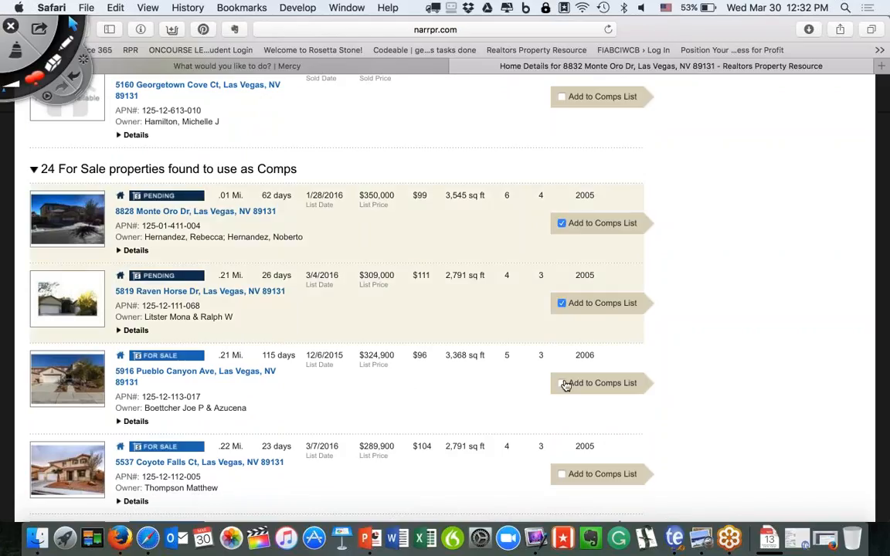
pyautogui.click(563, 383)
pyautogui.click(563, 474)
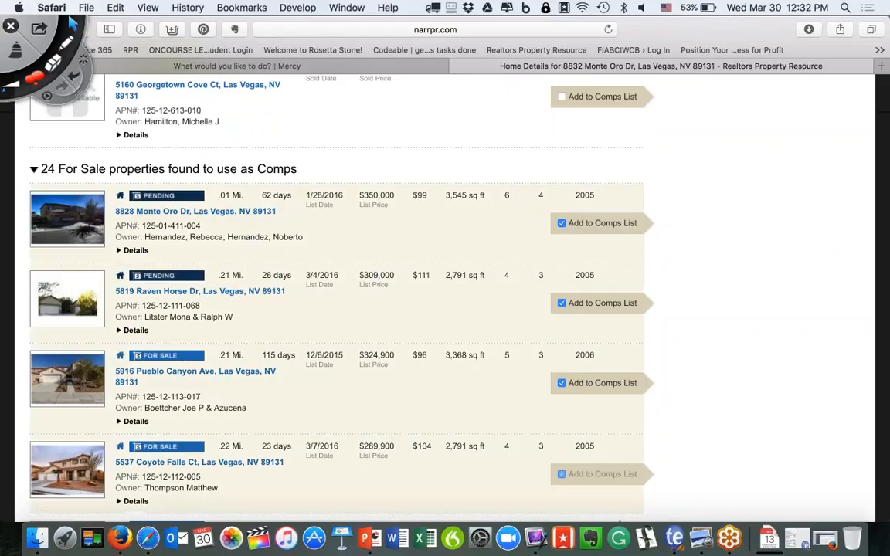
pyautogui.scroll(5, 717, 183)
pyautogui.scroll(-12, 717, 183)
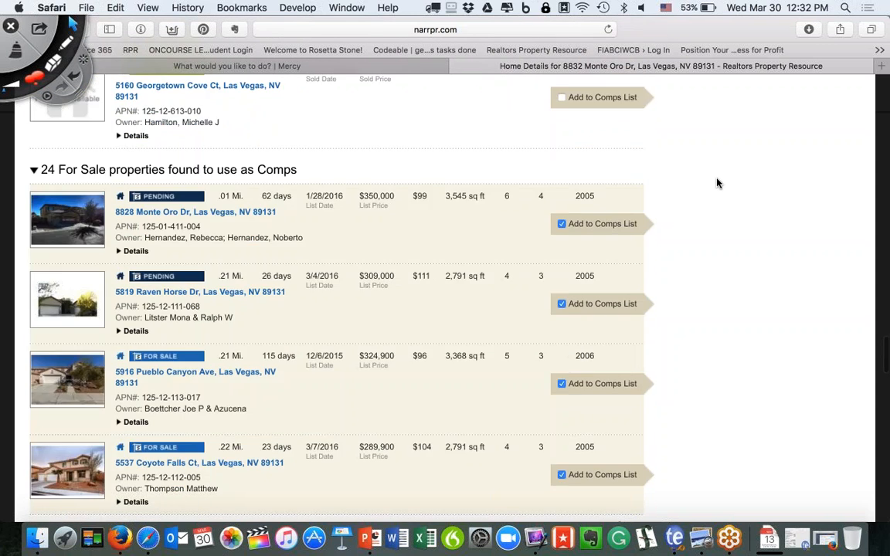
pyautogui.scroll(-10, 717, 183)
pyautogui.click(604, 502)
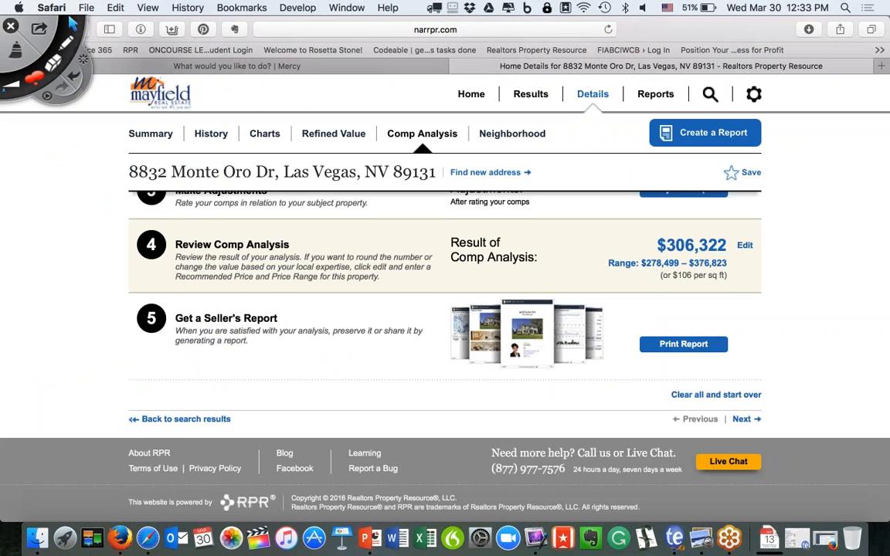
pyautogui.scroll(5, 589, 500)
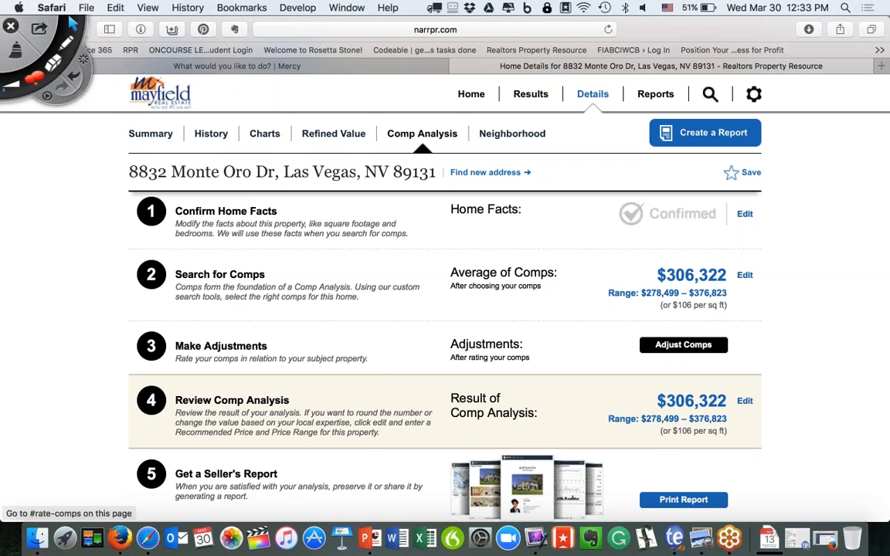
pyautogui.click(683, 345)
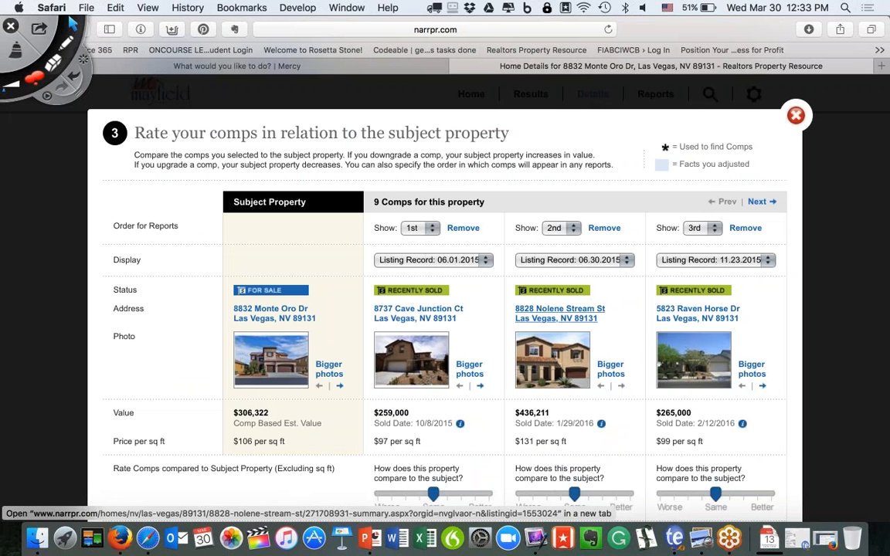
pyautogui.scroll(-3, 422, 296)
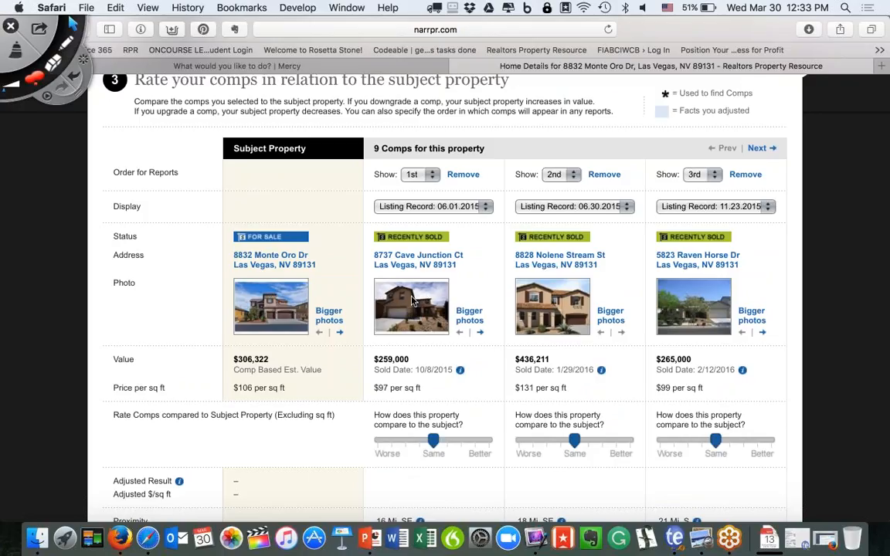
pyautogui.click(467, 317)
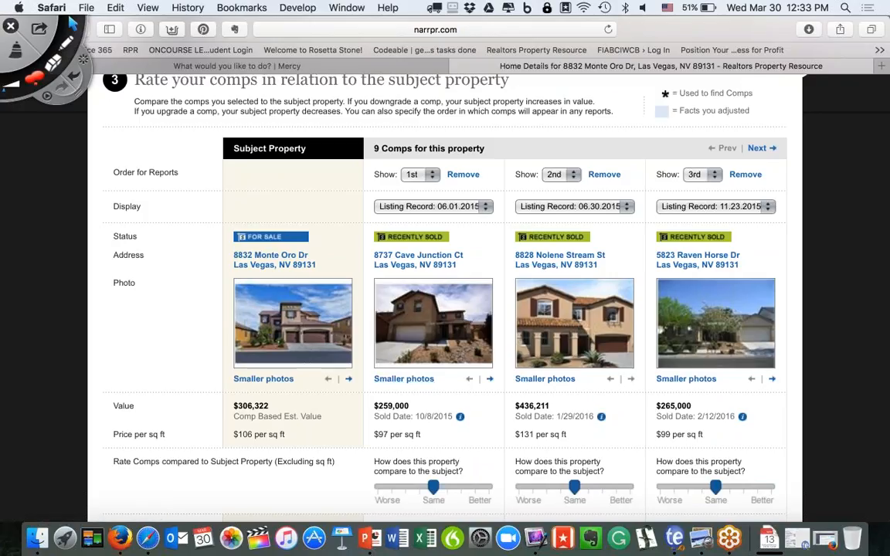
pyautogui.click(489, 381)
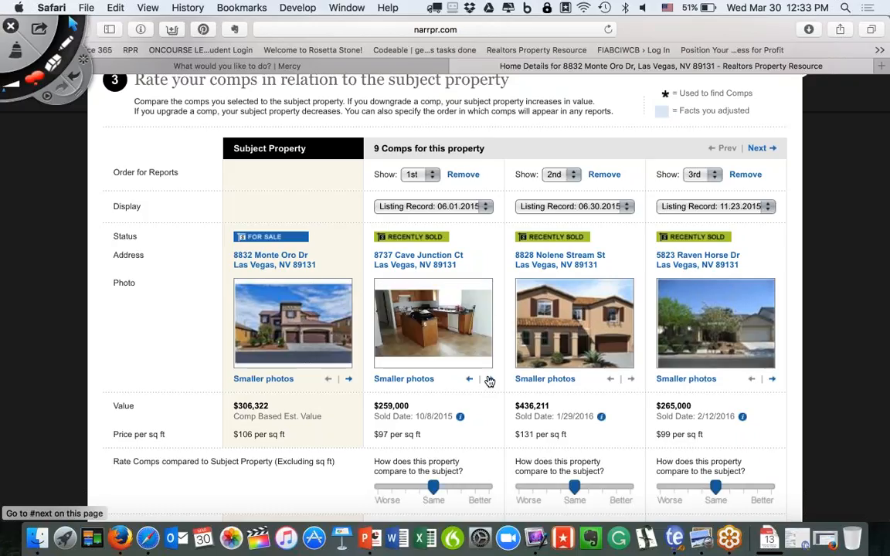
pyautogui.click(489, 381)
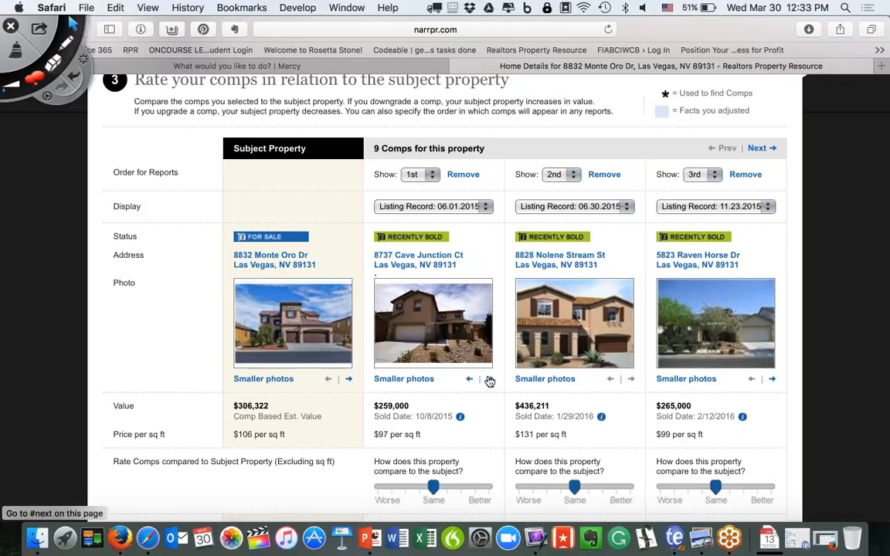
pyautogui.click(489, 381)
pyautogui.click(490, 381)
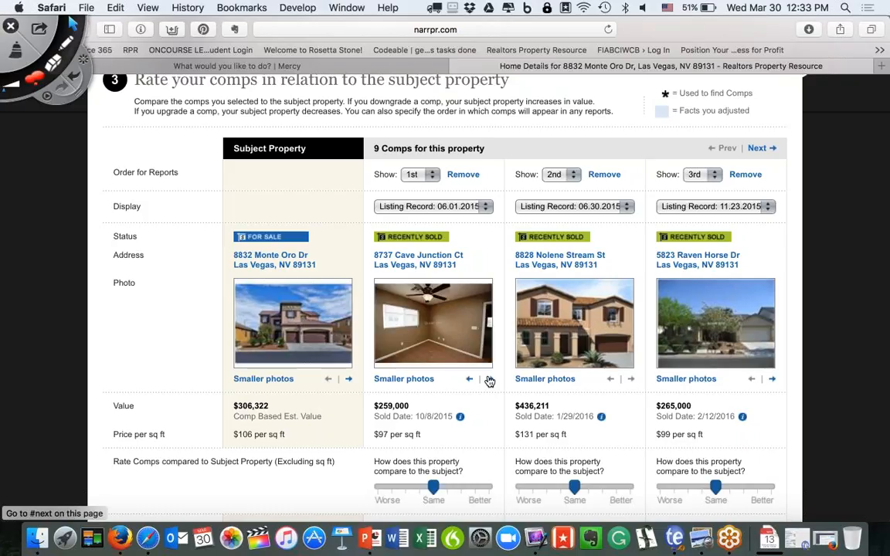
pyautogui.click(489, 381)
pyautogui.click(490, 381)
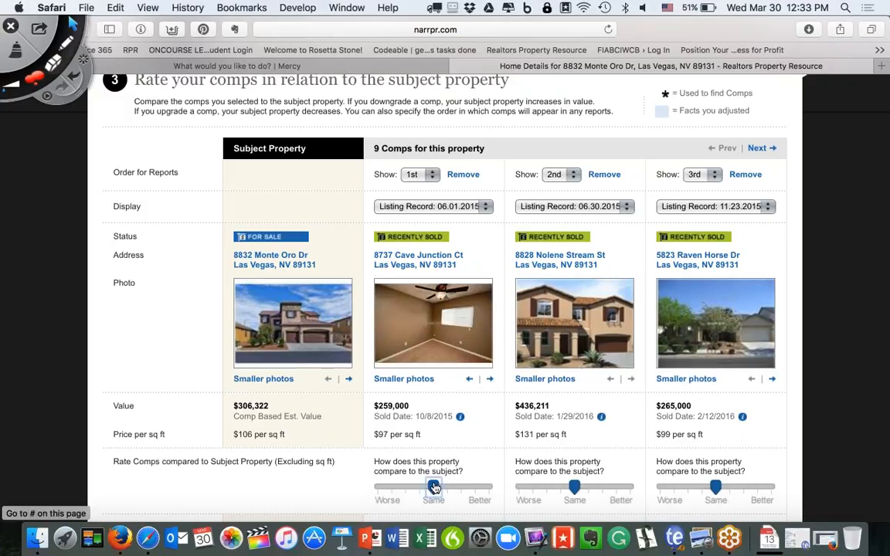
pyautogui.moveTo(433, 487); pyautogui.dragTo(405, 487)
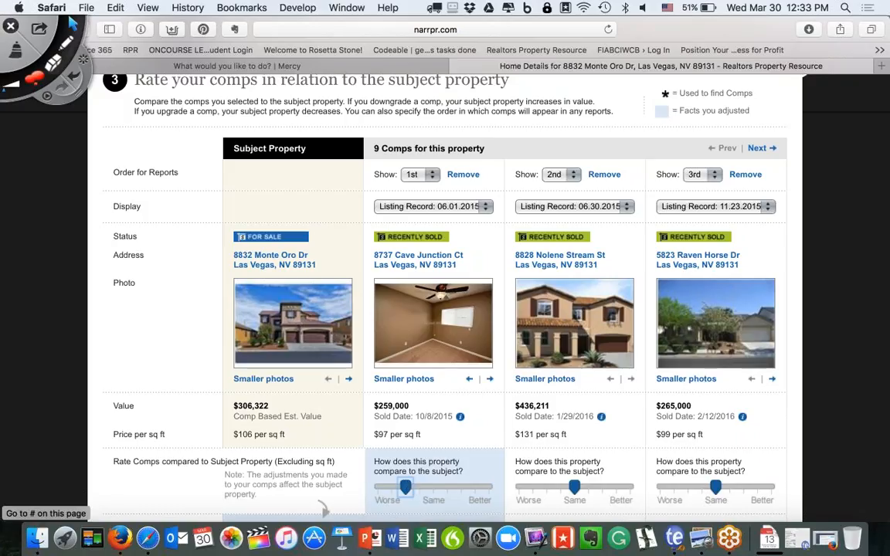
pyautogui.scroll(-2, 570, 407)
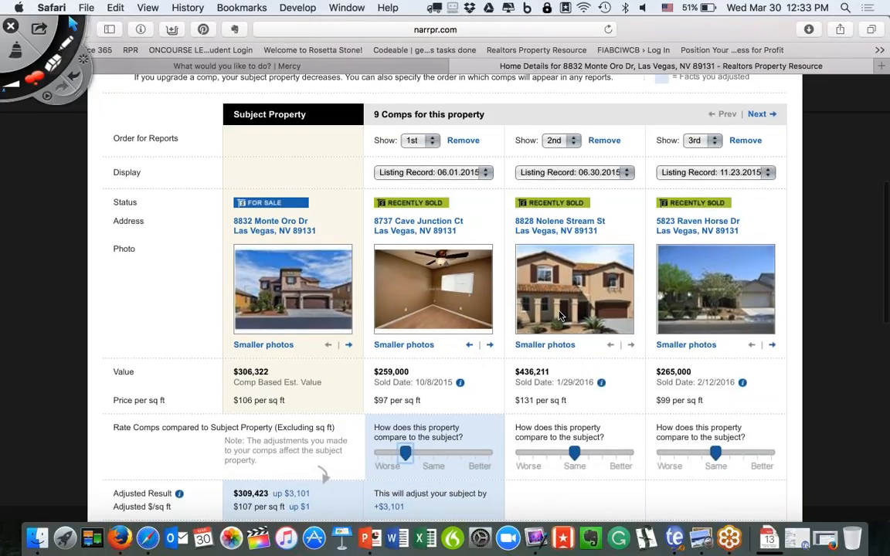
pyautogui.scroll(1, 562, 316)
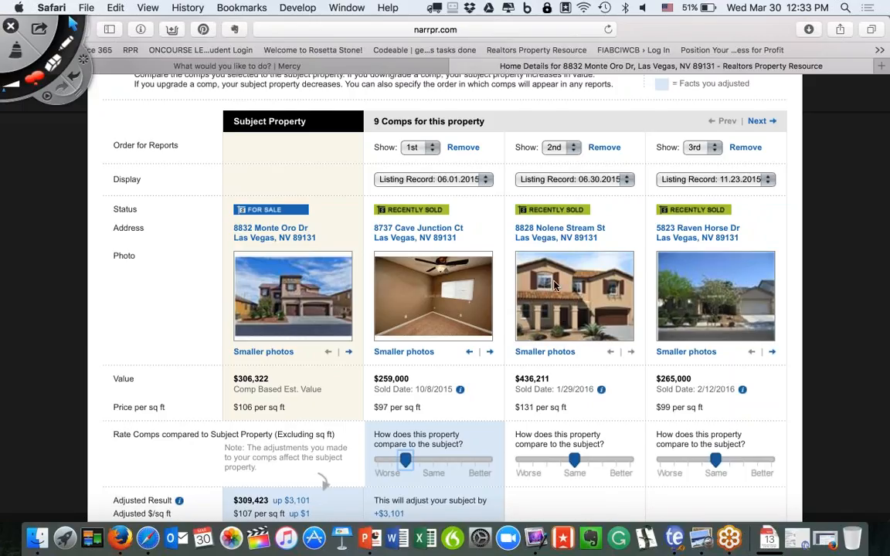
pyautogui.click(573, 148)
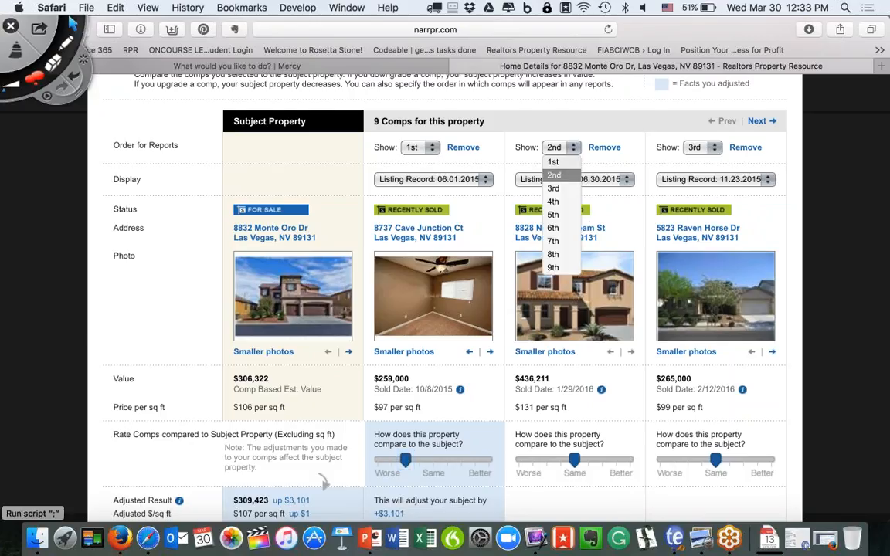
pyautogui.click(554, 162)
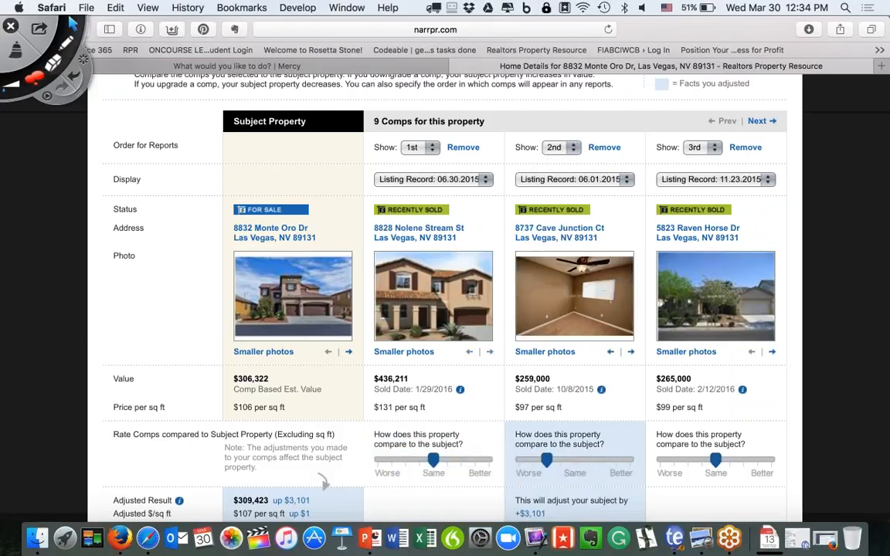
pyautogui.scroll(-1, 433, 294)
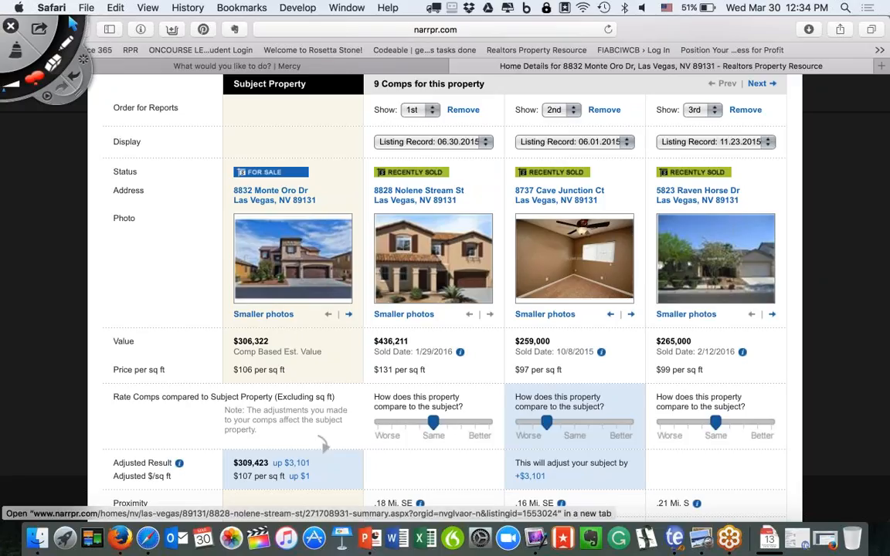
pyautogui.scroll(-1, 436, 280)
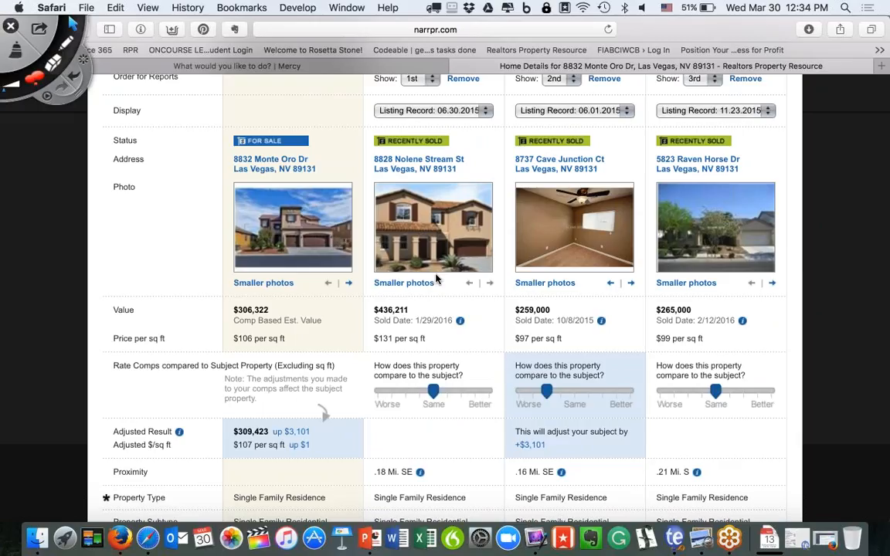
pyautogui.scroll(-5, 435, 231)
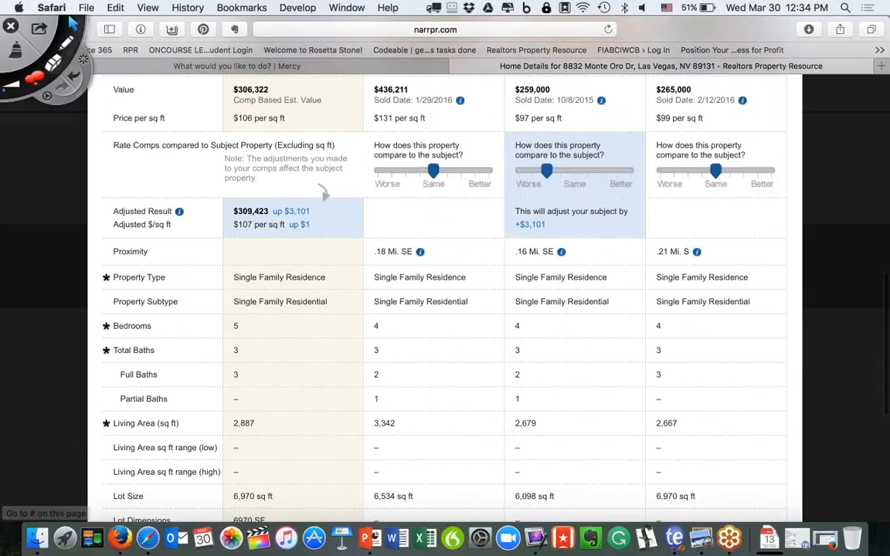
pyautogui.scroll(-8, 429, 341)
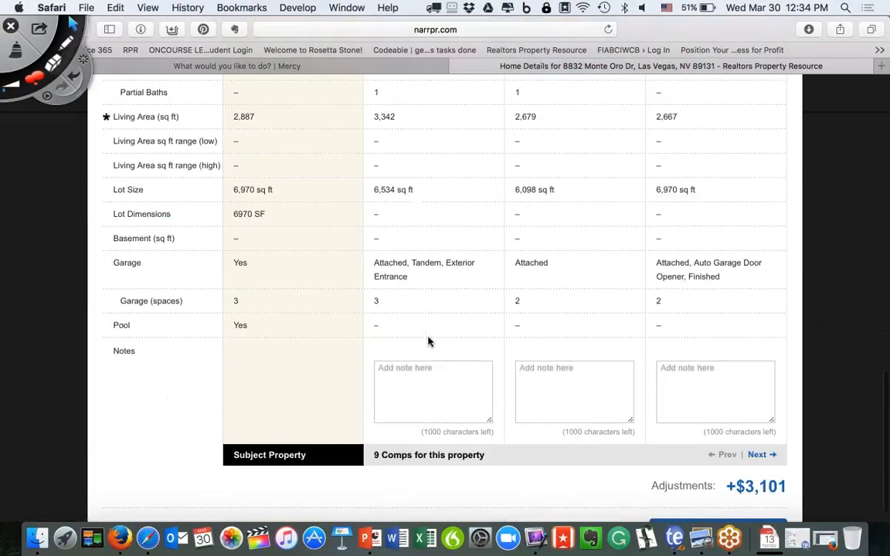
pyautogui.click(390, 360)
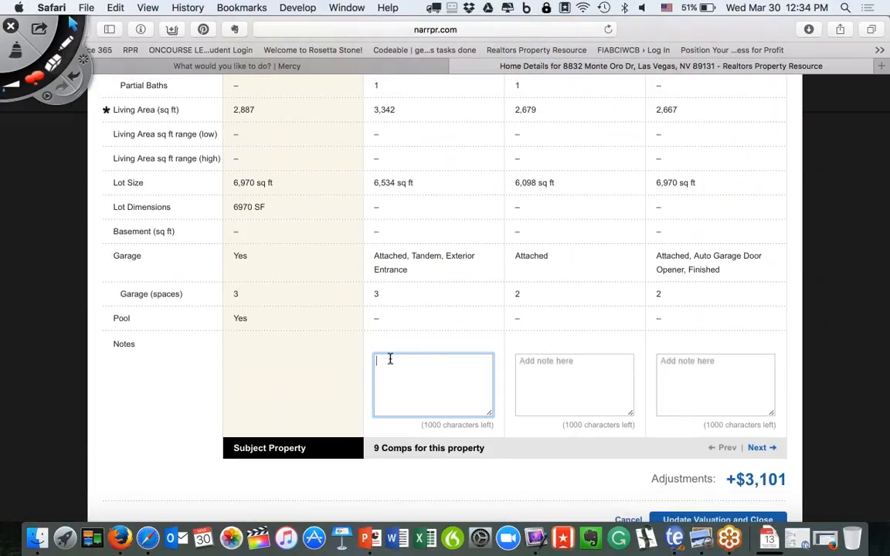
pyautogui.write('Add note.')
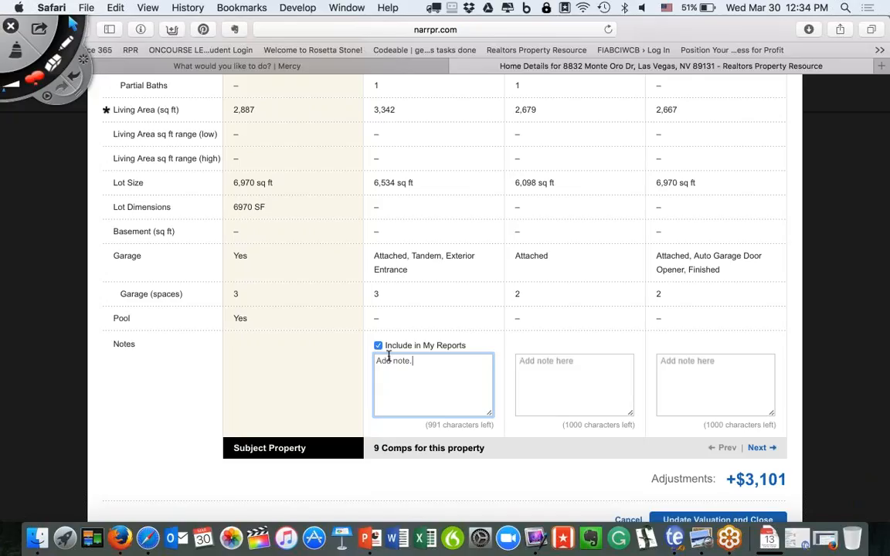
pyautogui.click(68, 48)
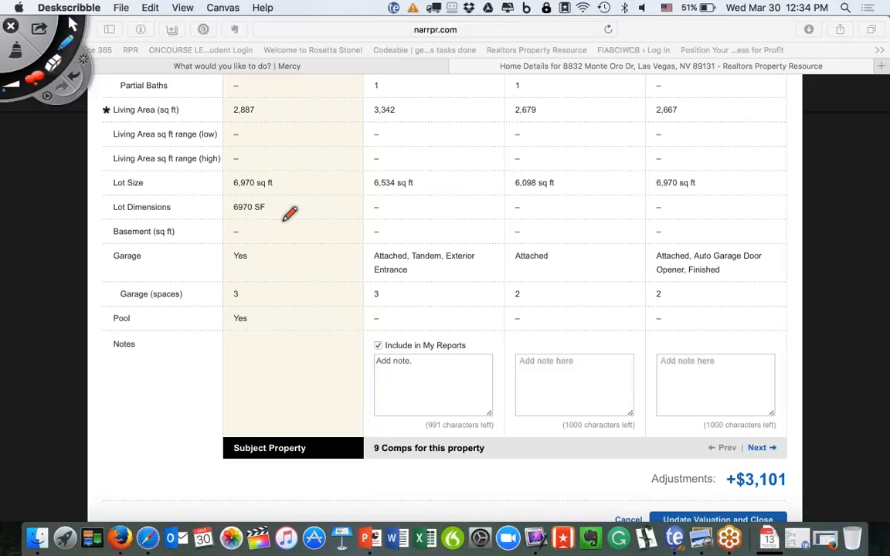
pyautogui.moveTo(407, 341)
pyautogui.mouseDown()
pyautogui.moveTo(355, 368)
pyautogui.moveTo(393, 339)
pyautogui.moveTo(378, 340)
pyautogui.mouseUp()
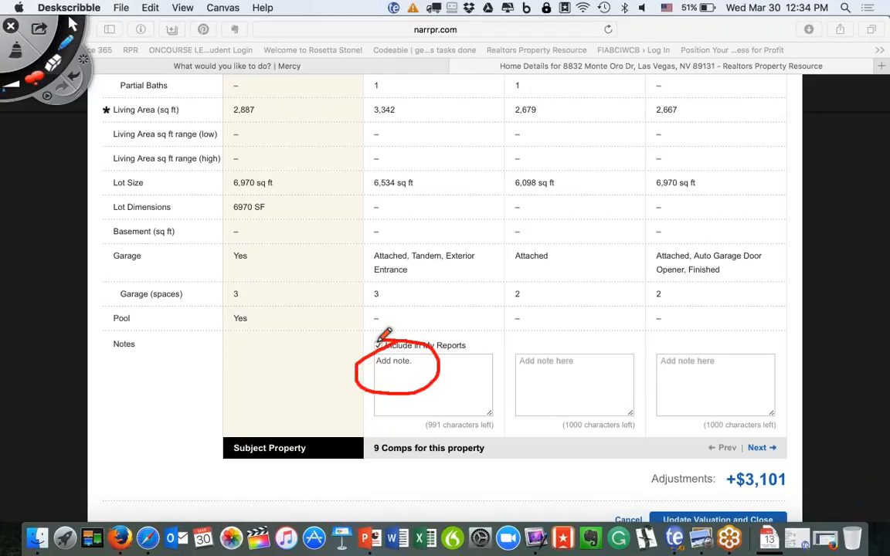
pyautogui.click(16, 51)
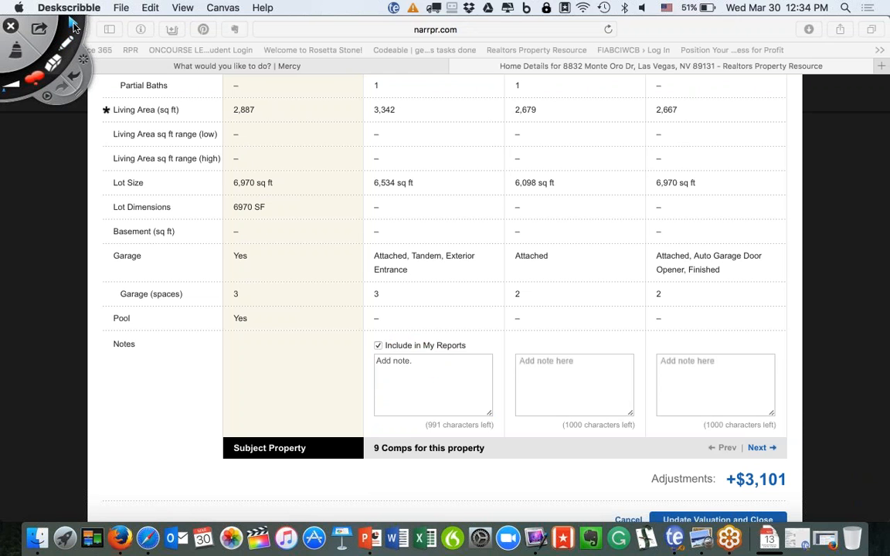
pyautogui.scroll(10, 437, 179)
pyautogui.scroll(8, 435, 180)
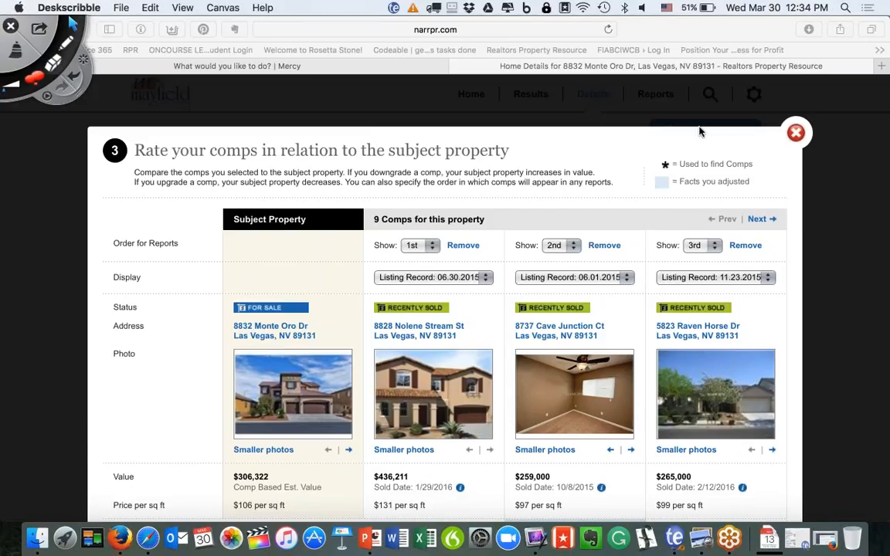
# View comps 4–6, save the valuation with +$3,101 adjustments, and show PowerPoint slide 8.
pyautogui.scroll(-2, 692, 259)
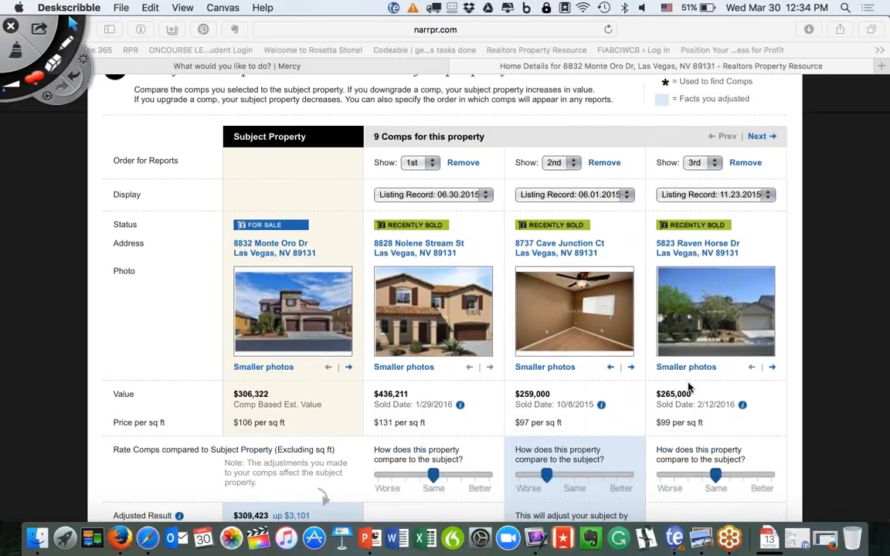
pyautogui.click(715, 474)
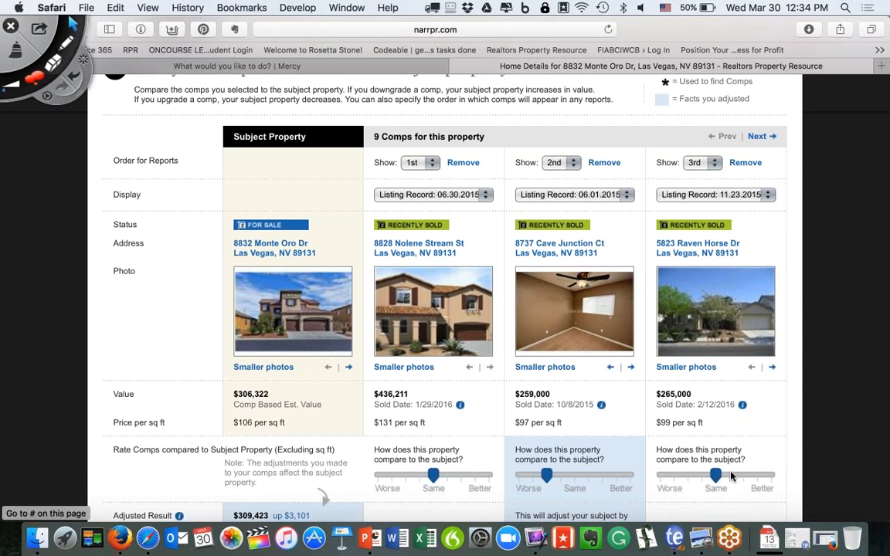
pyautogui.click(757, 136)
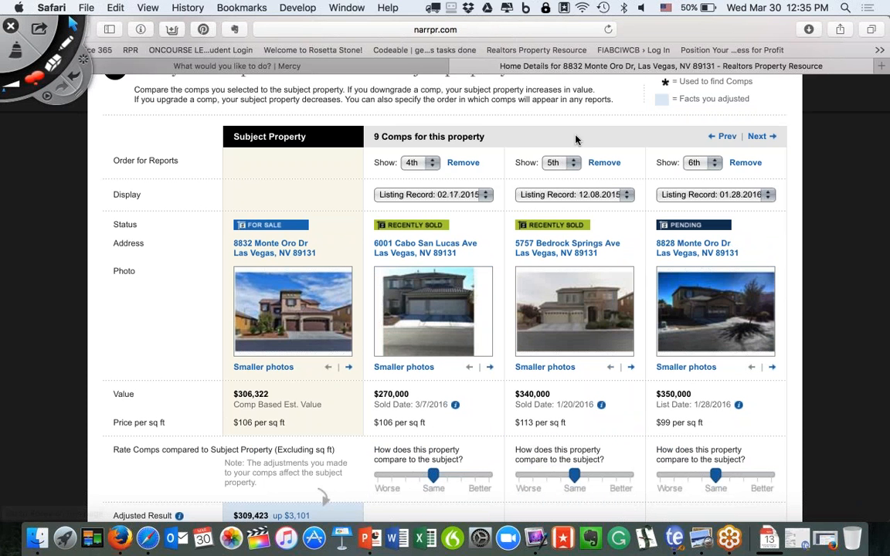
pyautogui.scroll(-10, 548, 233)
pyautogui.click(718, 501)
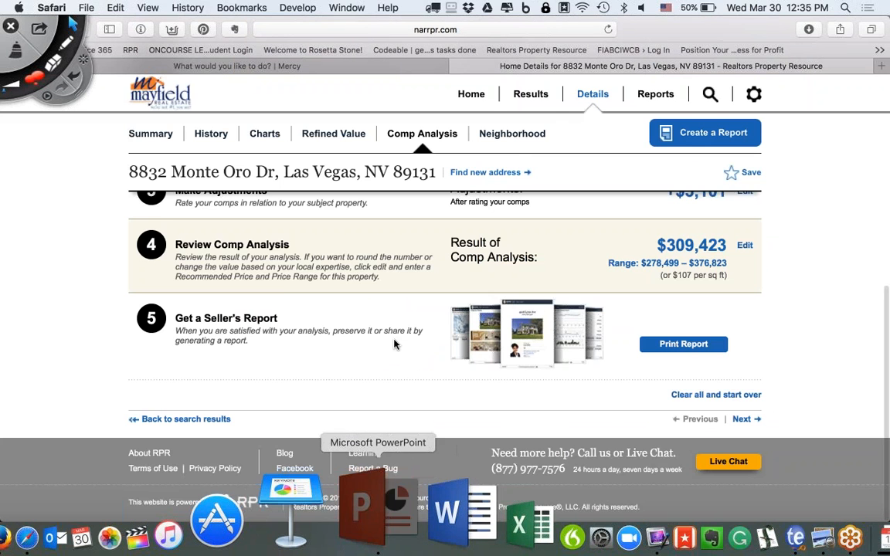
pyautogui.click(377, 510)
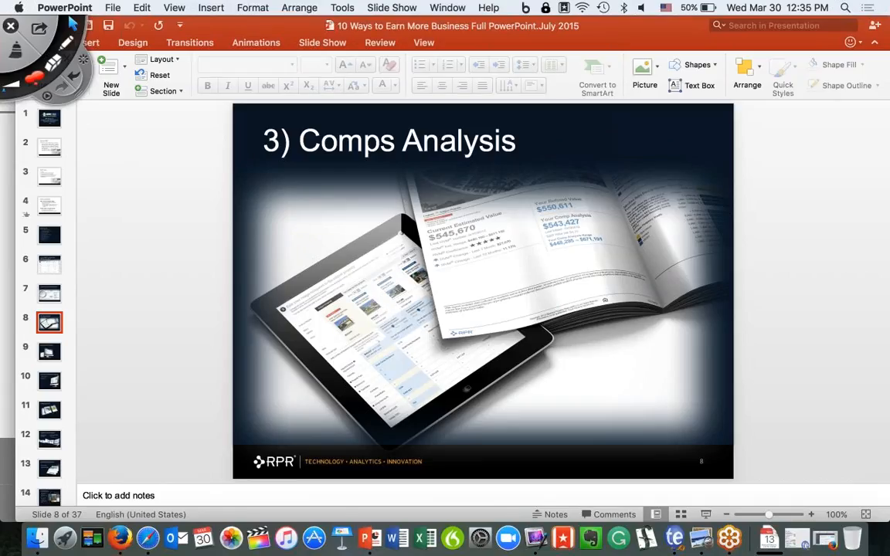
# Switch from PowerPoint back to the RPR Comp Analysis summary in Safari.
pyautogui.click(156, 528)
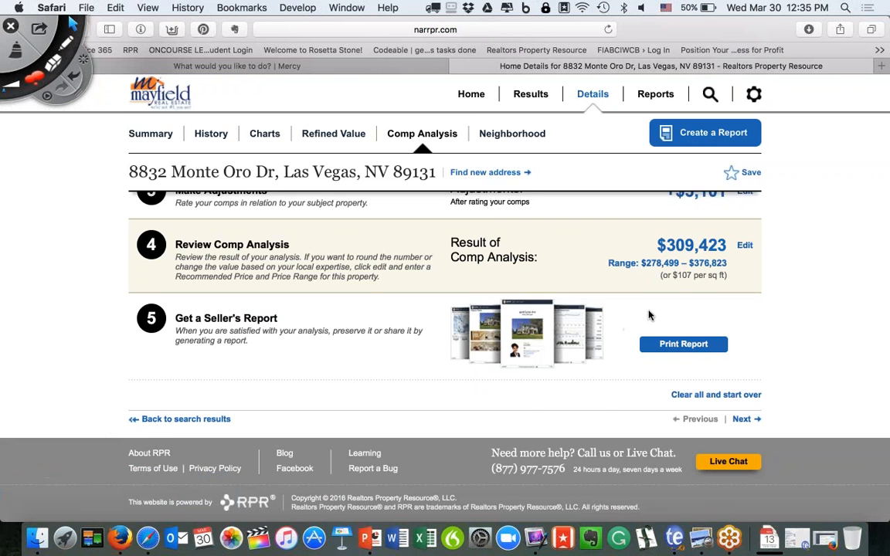
pyautogui.click(744, 245)
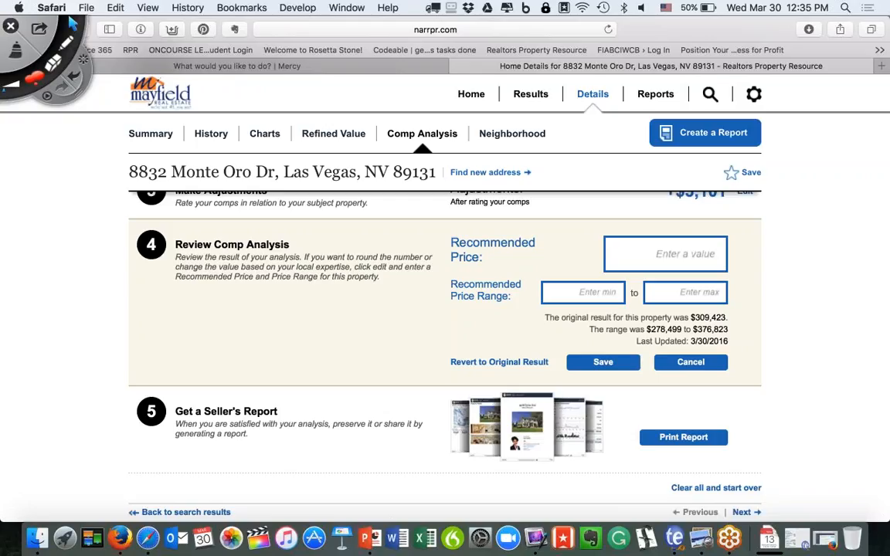
pyautogui.click(719, 254)
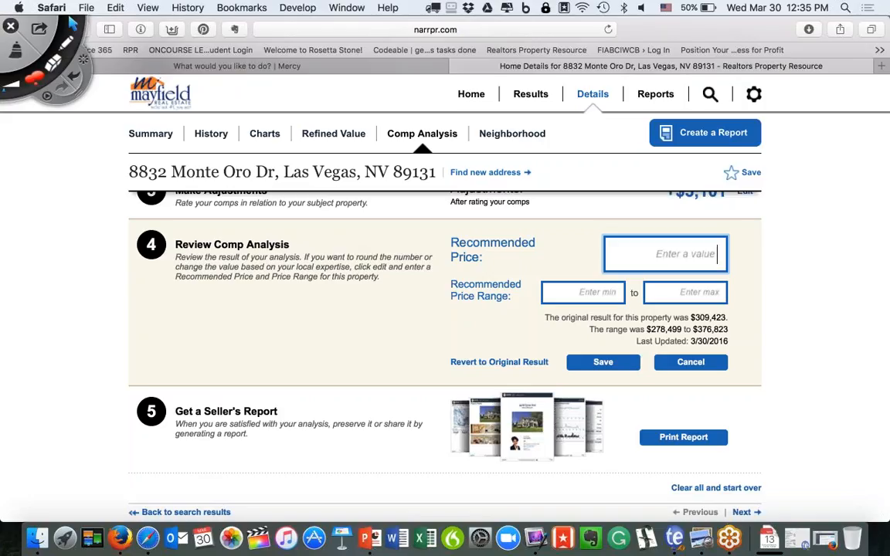
pyautogui.click(690, 362)
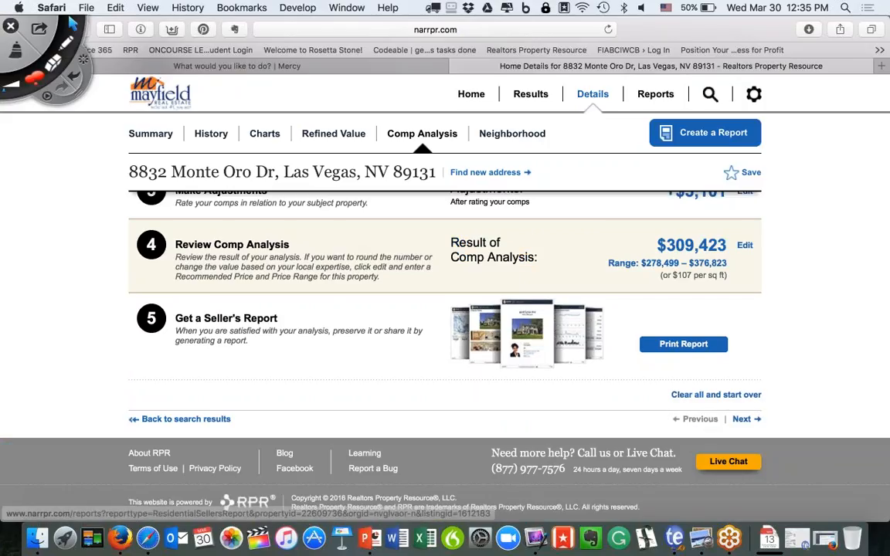
pyautogui.scroll(3, 704, 276)
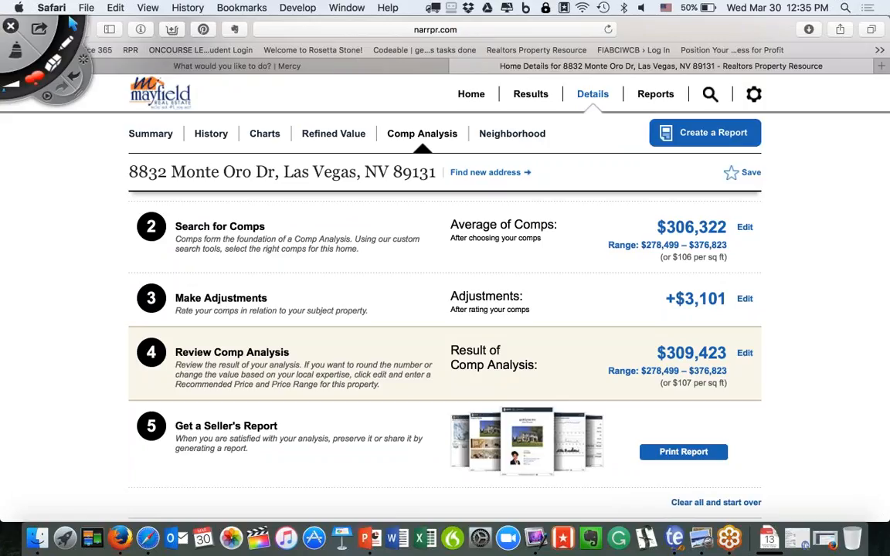
pyautogui.click(745, 302)
pyautogui.scroll(-5, 433, 325)
pyautogui.moveTo(434, 345); pyautogui.dragTo(405, 343)
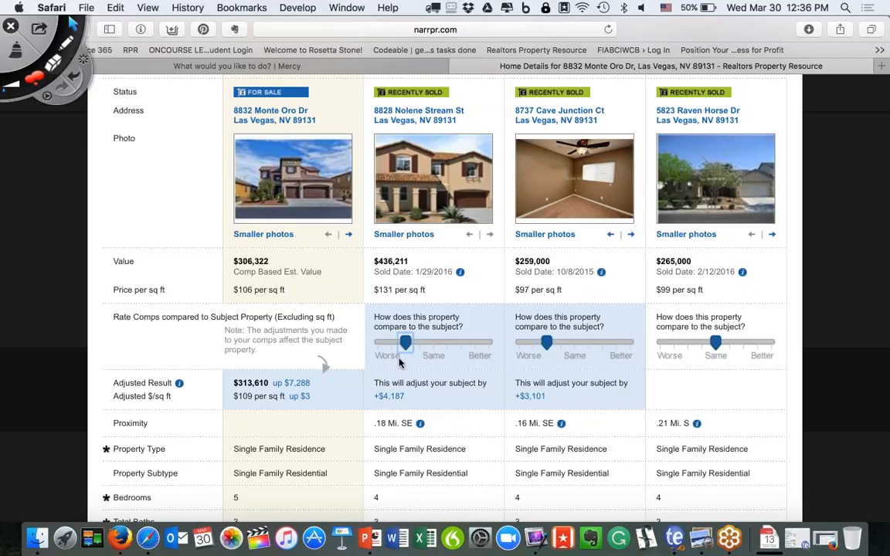
pyautogui.moveTo(407, 343); pyautogui.dragTo(466, 349)
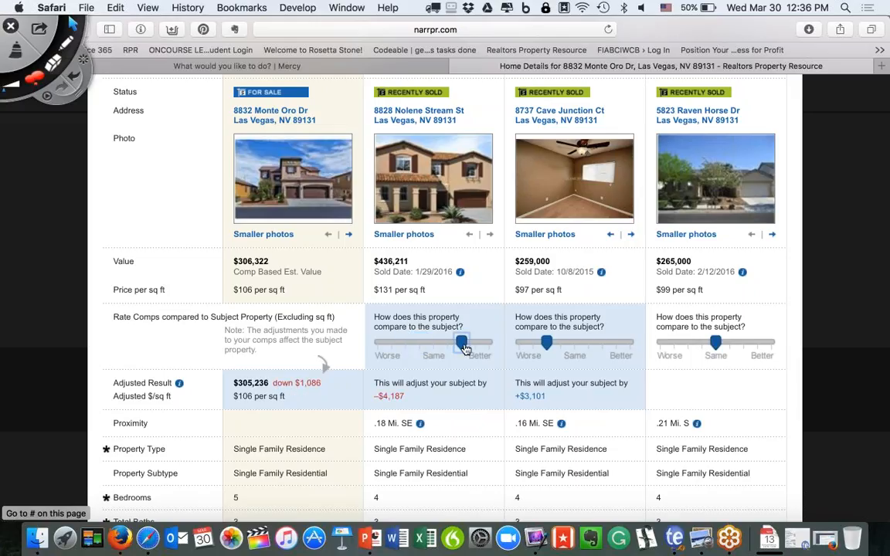
pyautogui.scroll(10, 466, 349)
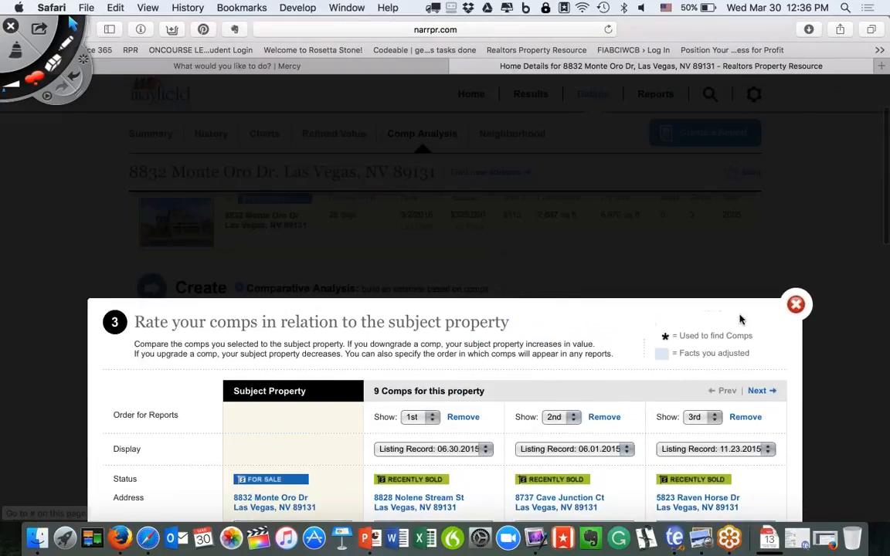
# Save the new ratings, updating the valuation to $305,236 with −$1,086 adjustments.
pyautogui.click(795, 306)
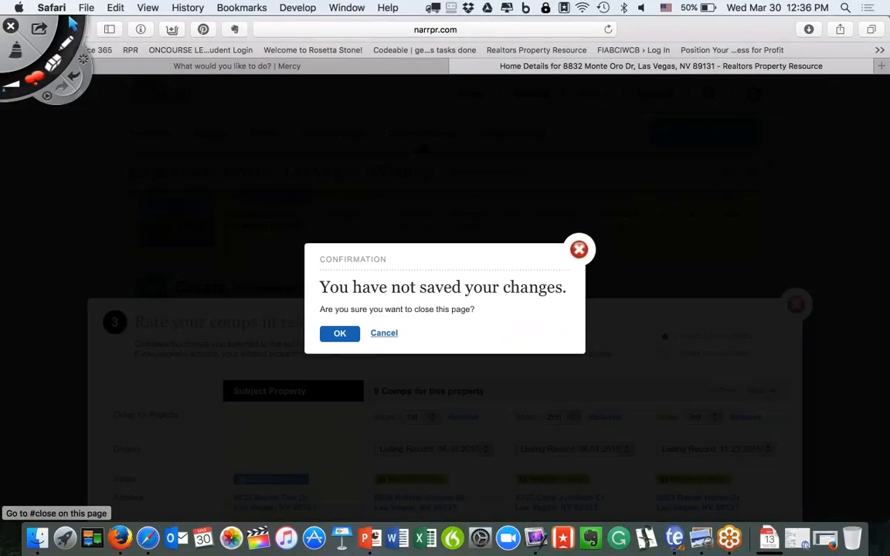
pyautogui.click(384, 333)
pyautogui.scroll(-1, 562, 318)
pyautogui.scroll(-15, 562, 318)
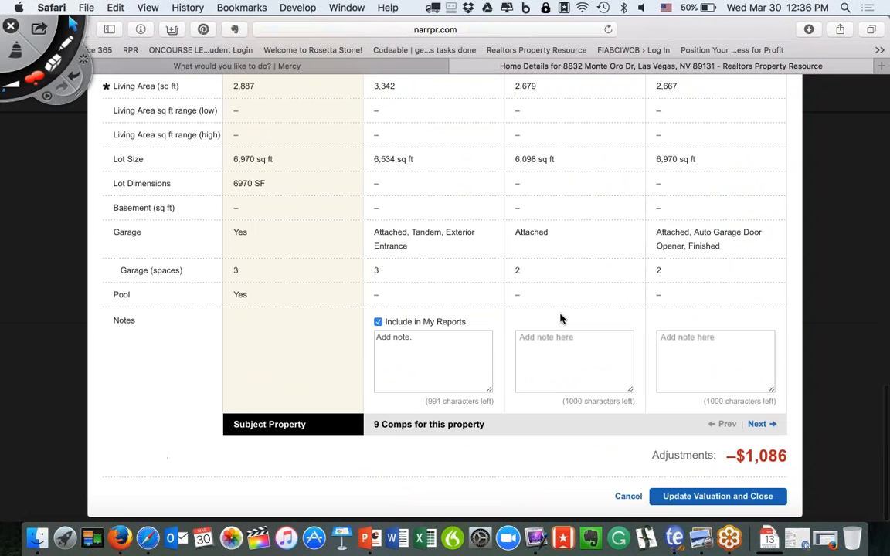
pyautogui.click(700, 503)
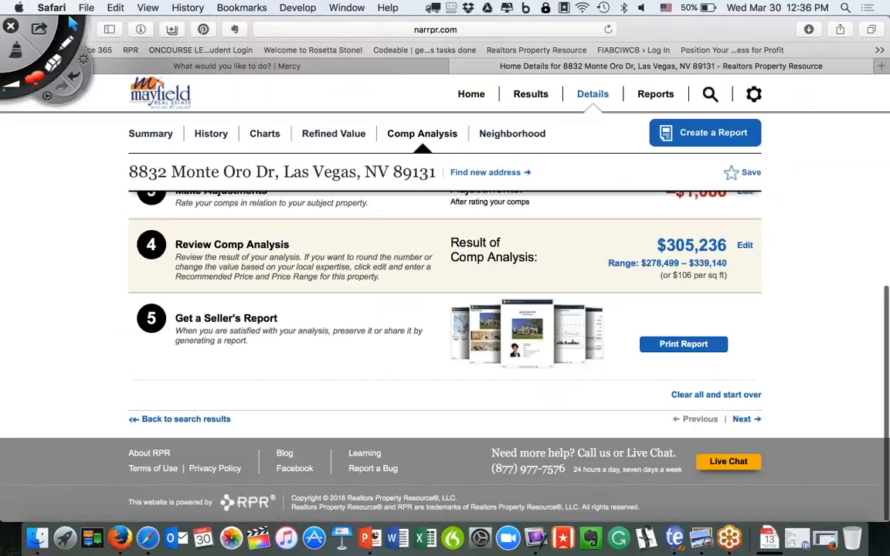
pyautogui.scroll(3, 724, 423)
pyautogui.scroll(1, 724, 423)
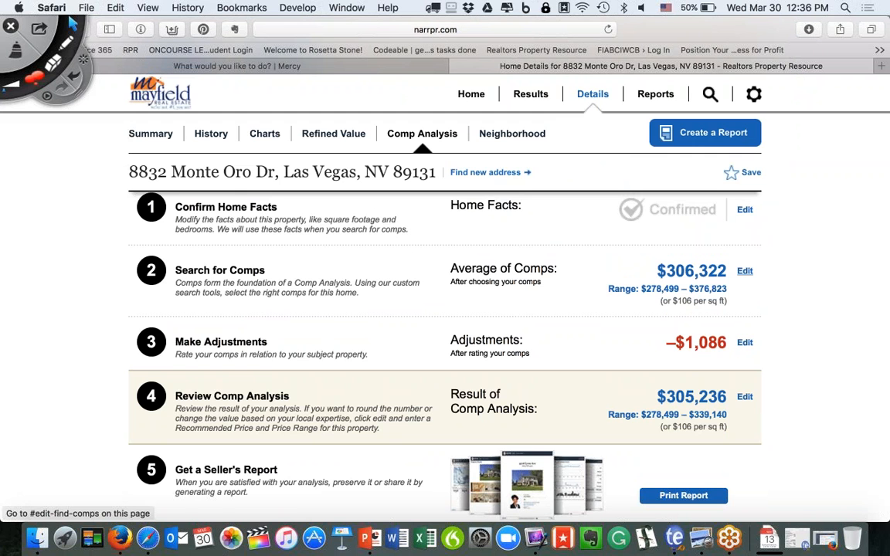
pyautogui.click(745, 271)
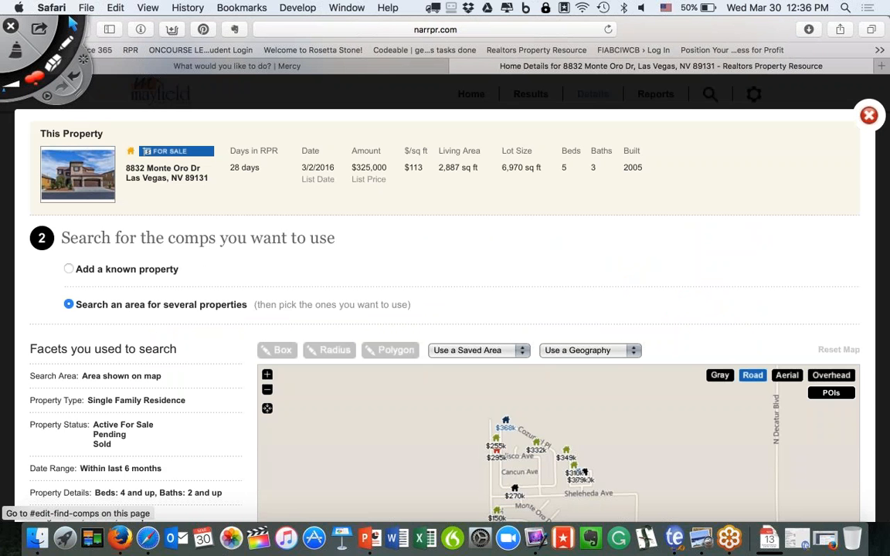
pyautogui.scroll(-4, 135, 312)
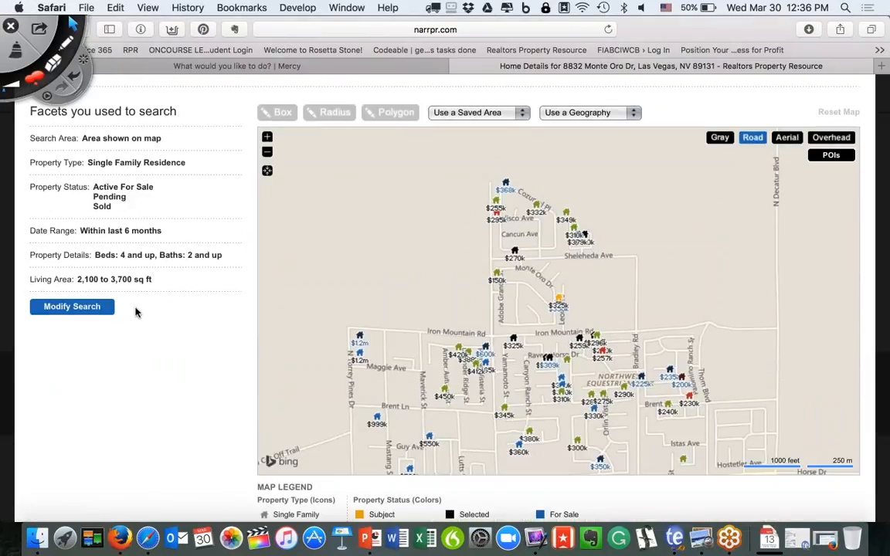
pyautogui.click(71, 308)
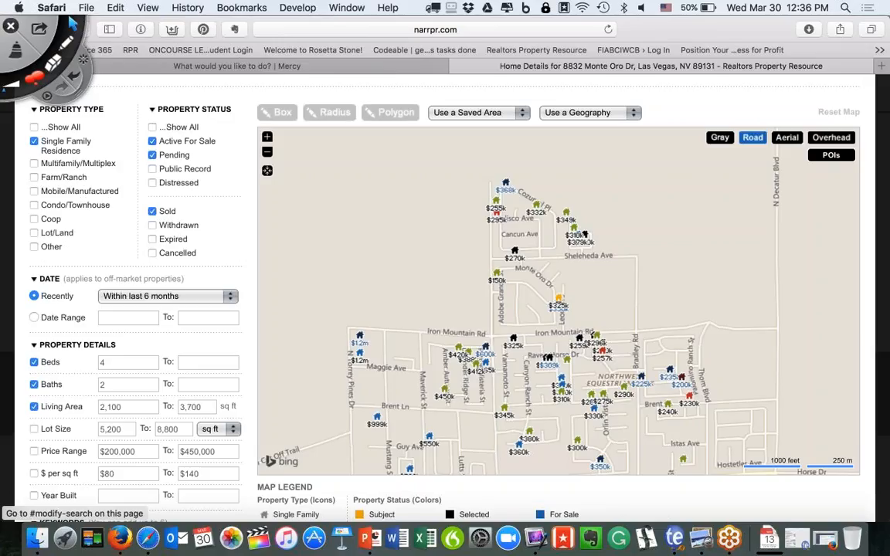
pyautogui.click(177, 299)
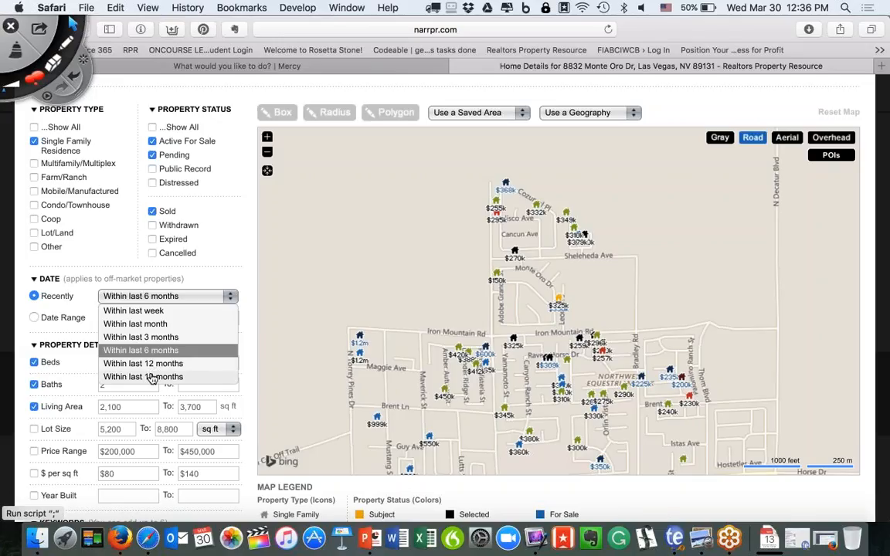
pyautogui.click(62, 313)
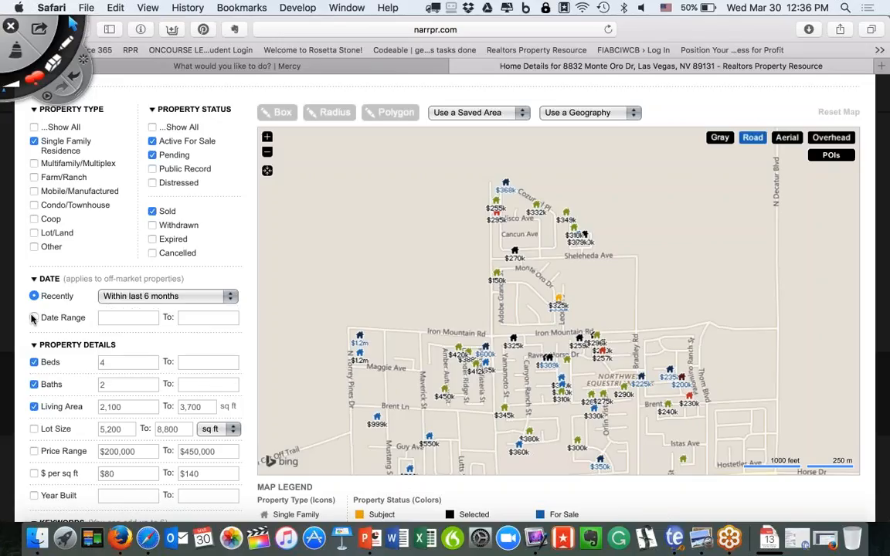
pyautogui.click(33, 318)
pyautogui.click(121, 315)
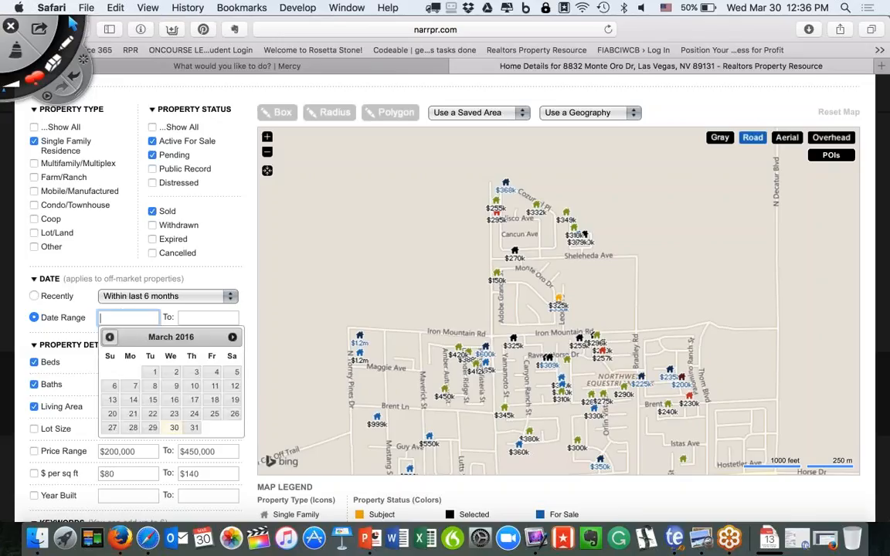
pyautogui.click(46, 292)
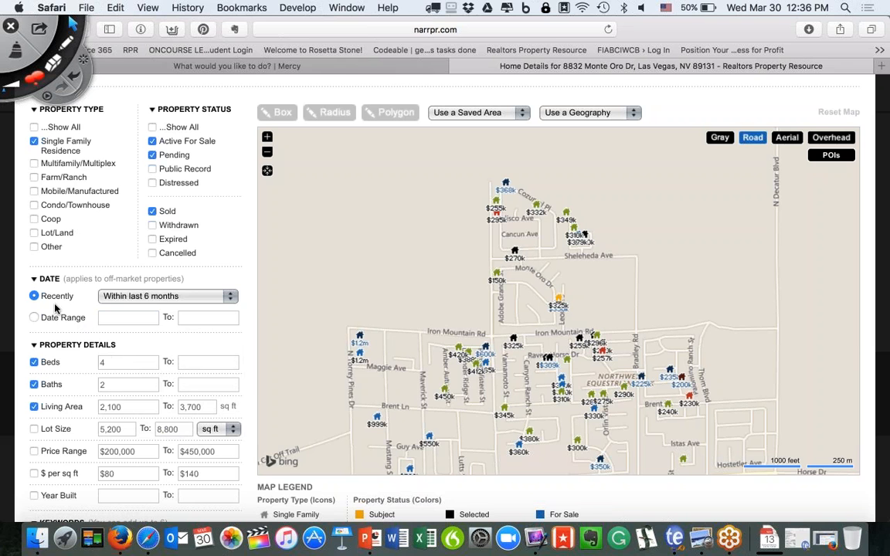
pyautogui.scroll(-4, 82, 356)
pyautogui.scroll(8, 82, 356)
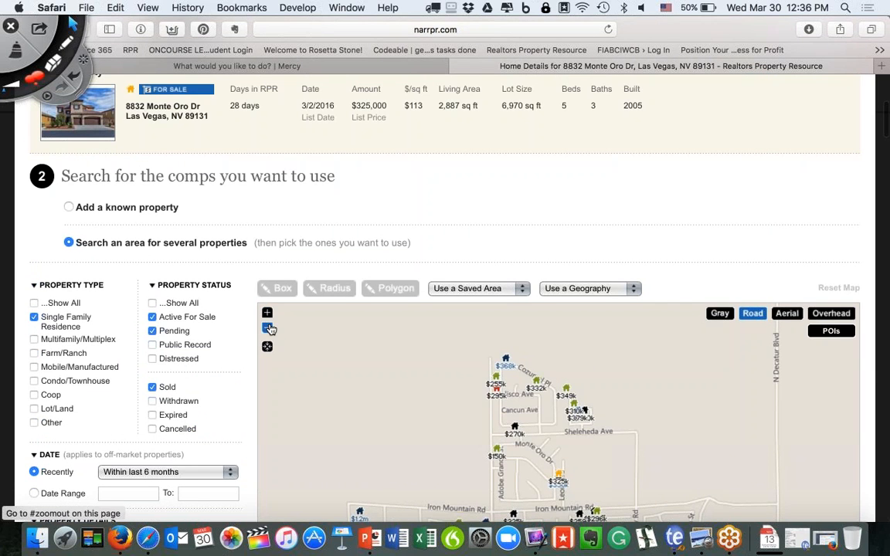
pyautogui.click(268, 328)
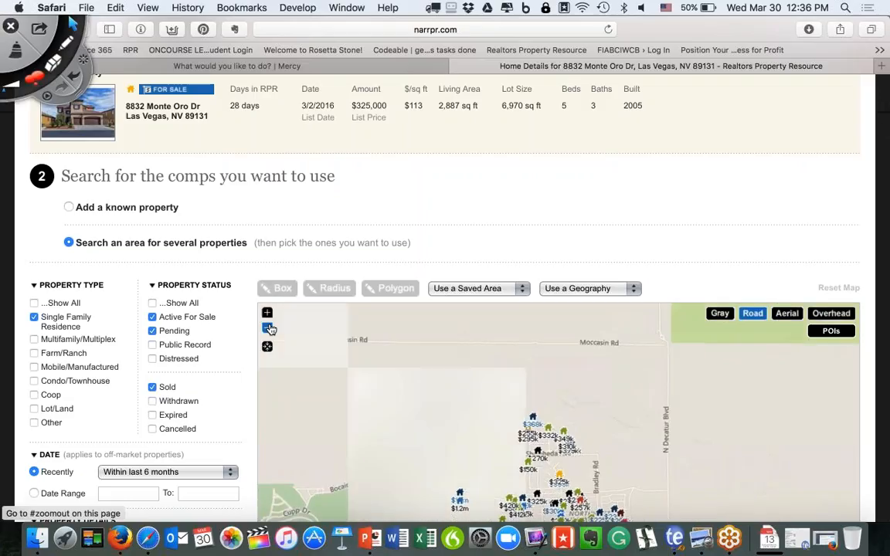
pyautogui.click(268, 328)
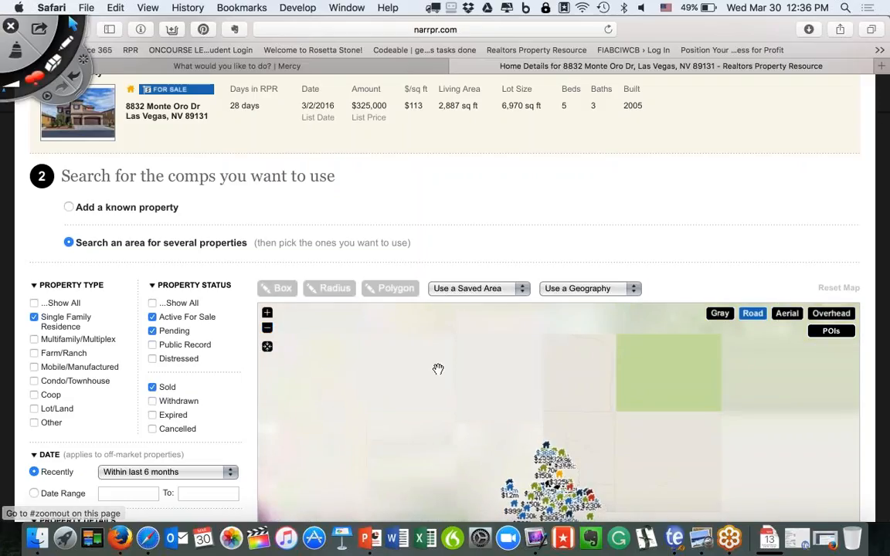
pyautogui.scroll(-1, 438, 370)
pyautogui.scroll(-5, 439, 369)
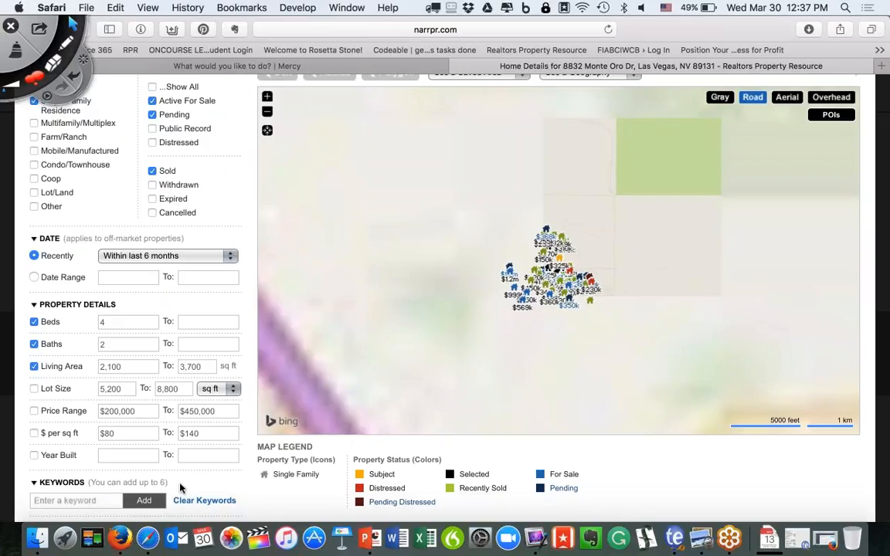
pyautogui.scroll(-1, 180, 487)
pyautogui.click(70, 461)
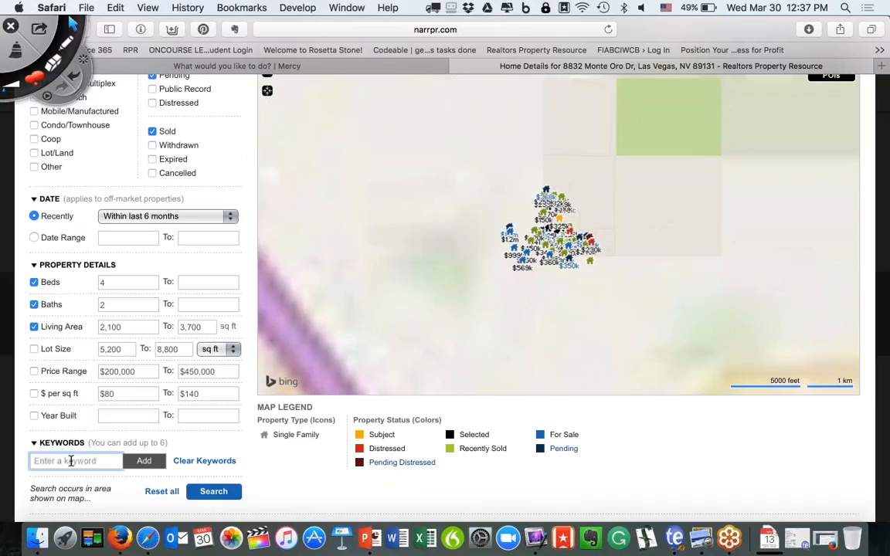
pyautogui.write('lakefront')
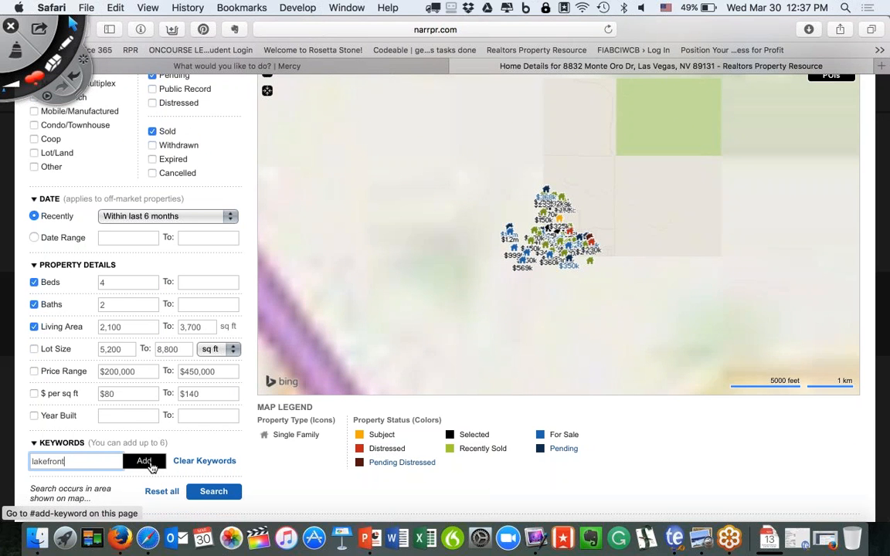
pyautogui.scroll(5, 153, 467)
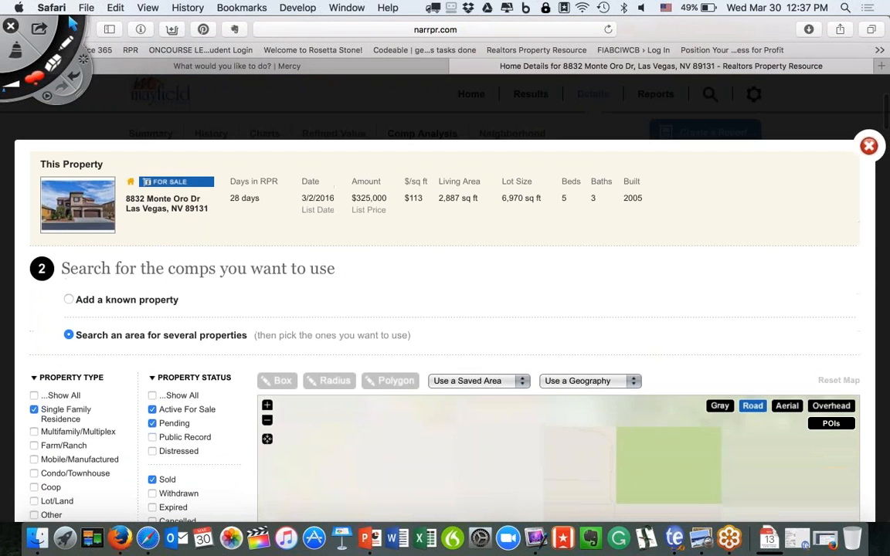
pyautogui.scroll(-1, 827, 158)
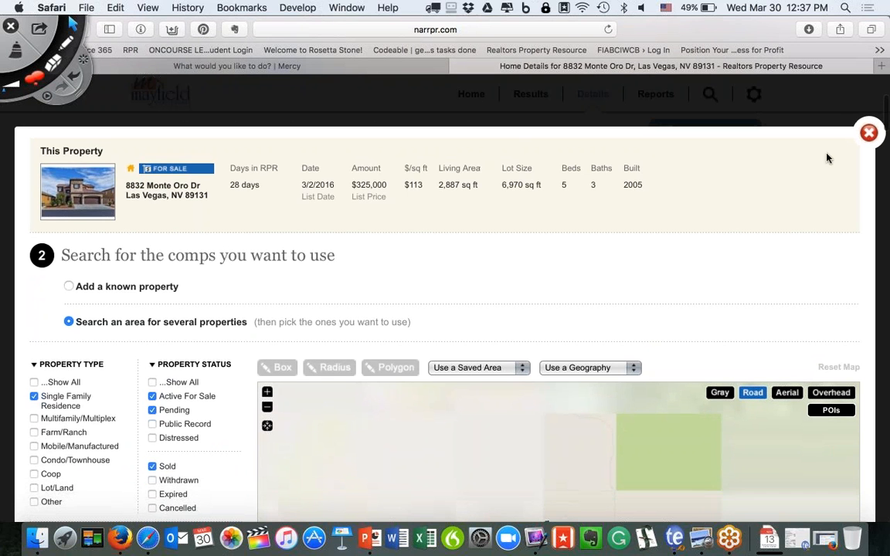
pyautogui.click(868, 132)
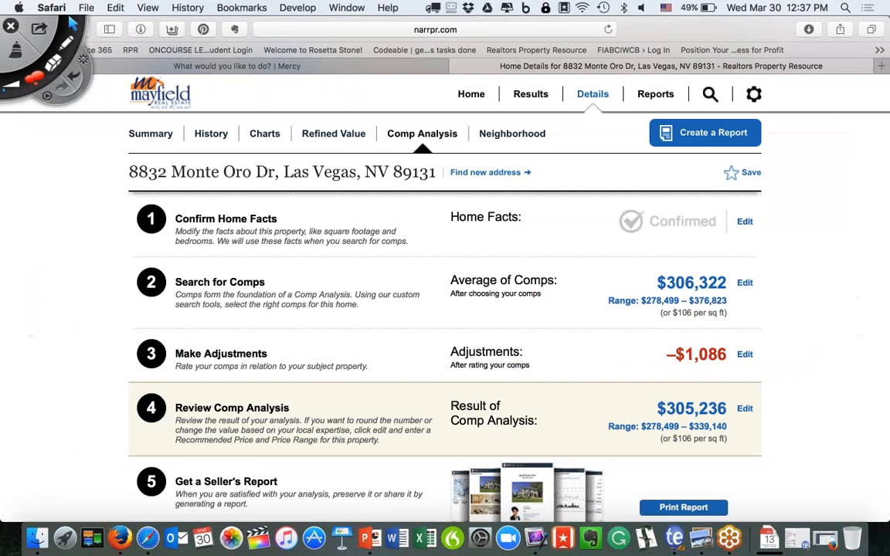
pyautogui.scroll(-5, 806, 205)
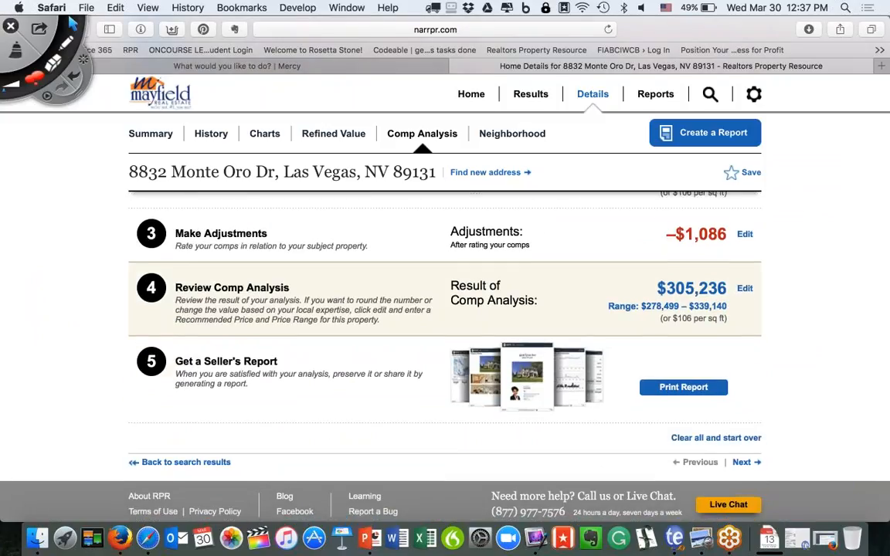
pyautogui.click(370, 531)
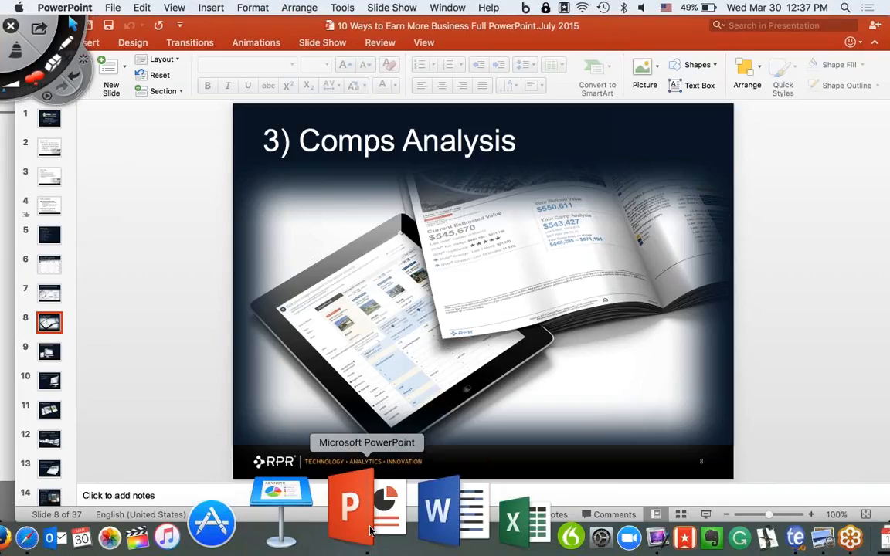
# Show slide 9, '4) Valuation Workbook', then return to the RPR comp analysis in Safari.
pyautogui.click(53, 352)
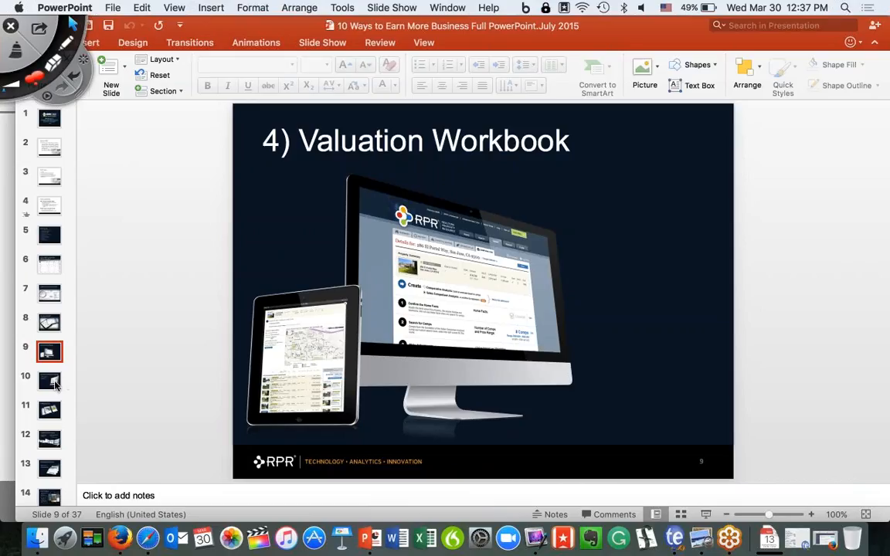
pyautogui.click(124, 516)
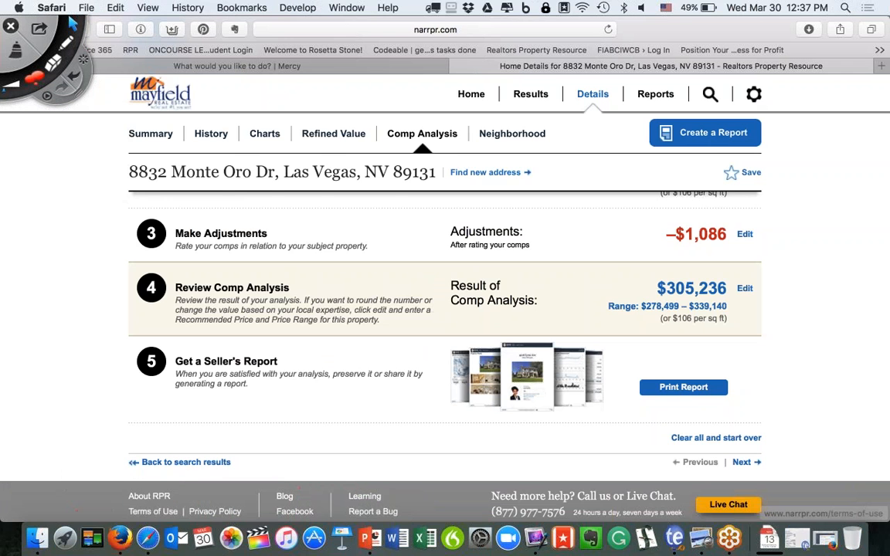
# Attempt a Valuation Workbook report, dismiss the Sales Comparison Analysis warning, and go Home.
pyautogui.scroll(15, 467, 270)
pyautogui.click(655, 122)
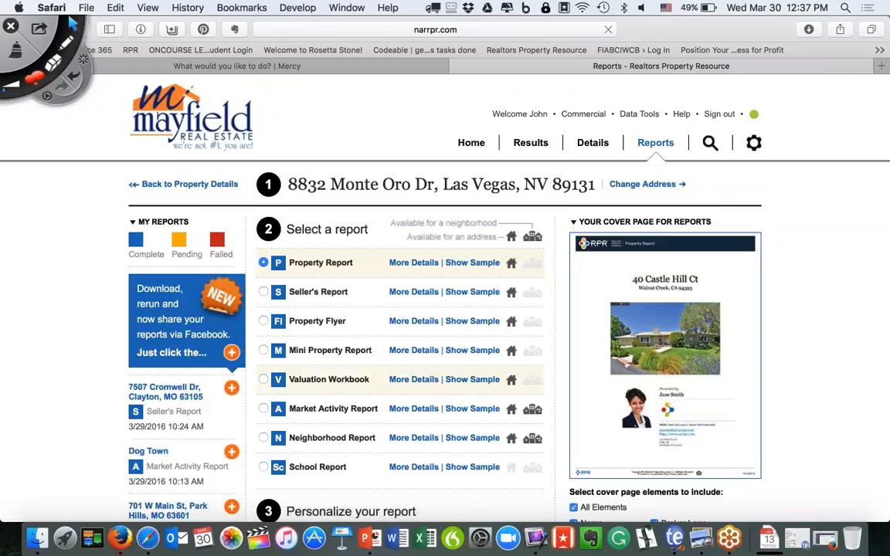
pyautogui.click(264, 381)
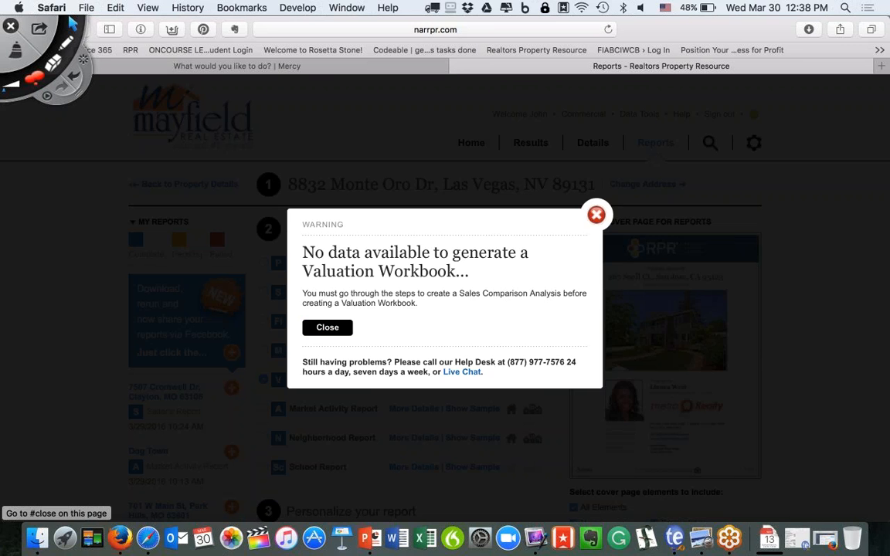
pyautogui.click(327, 328)
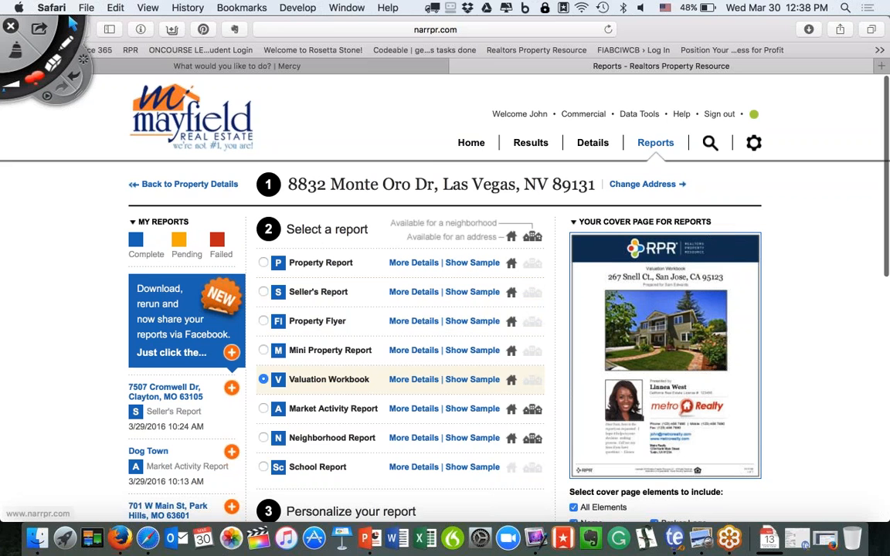
pyautogui.click(471, 144)
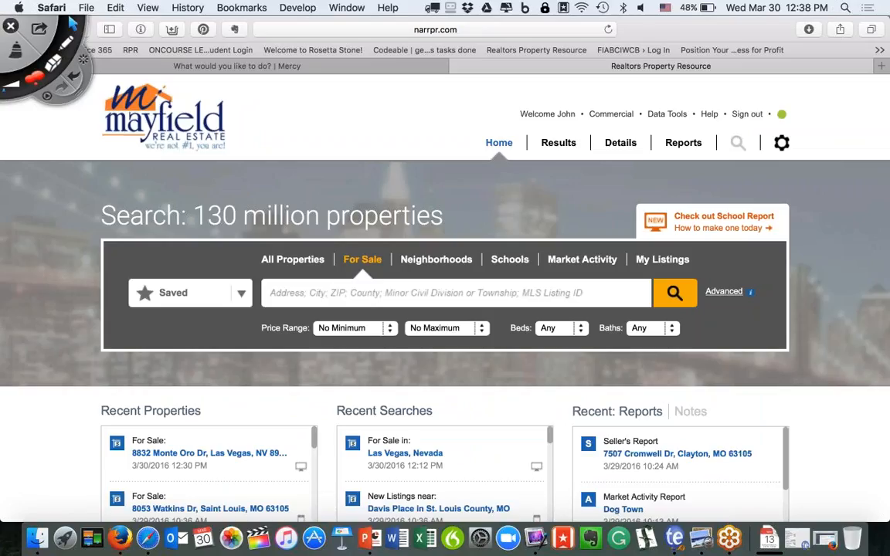
pyautogui.scroll(-3, 189, 336)
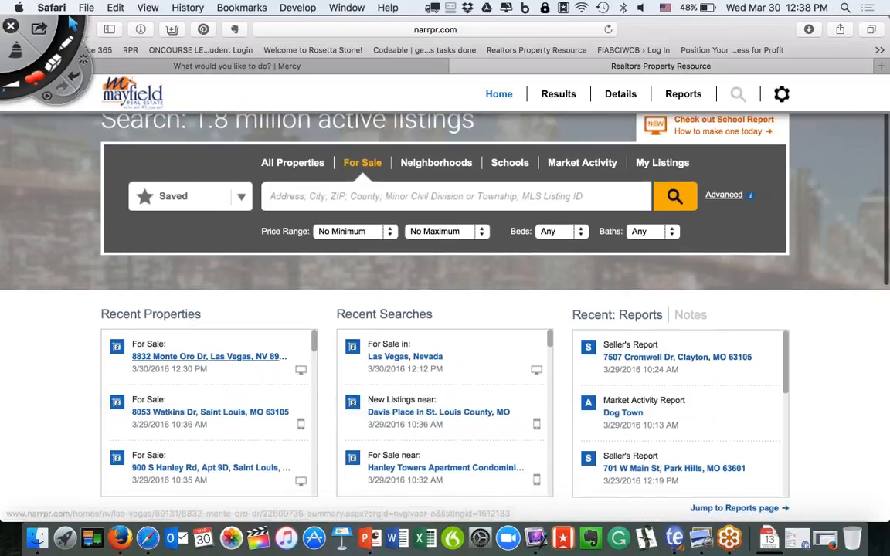
pyautogui.click(143, 359)
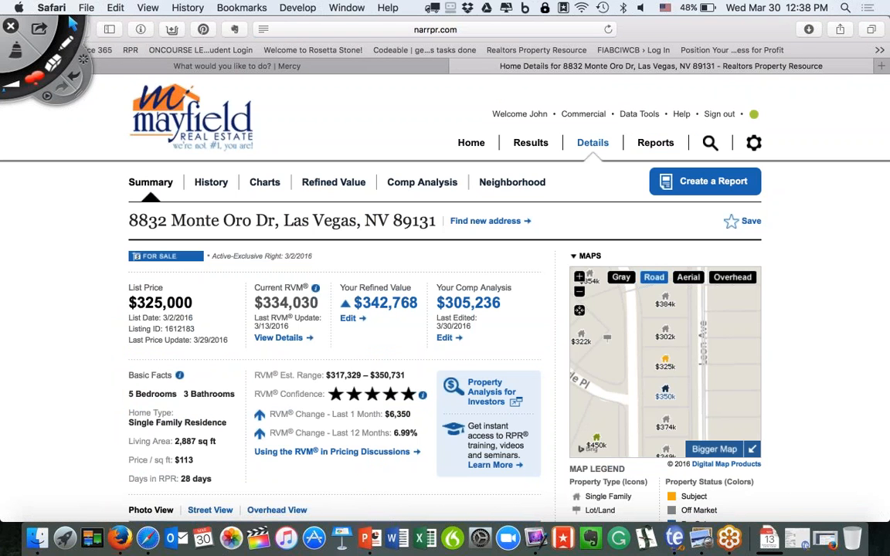
pyautogui.click(376, 170)
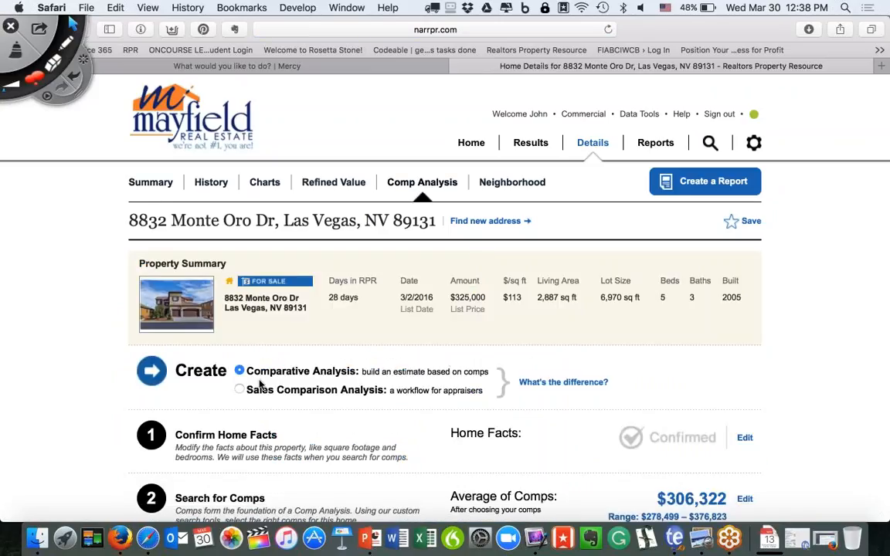
pyautogui.click(239, 391)
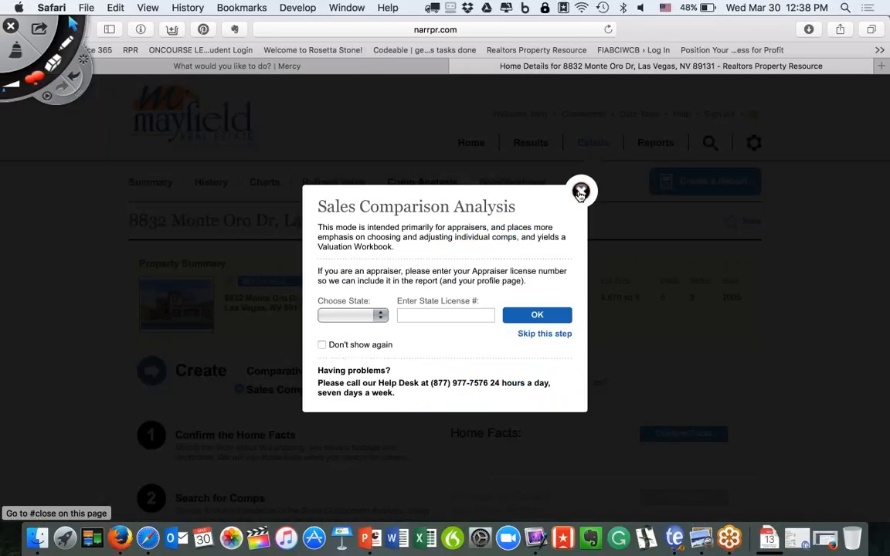
pyautogui.click(544, 334)
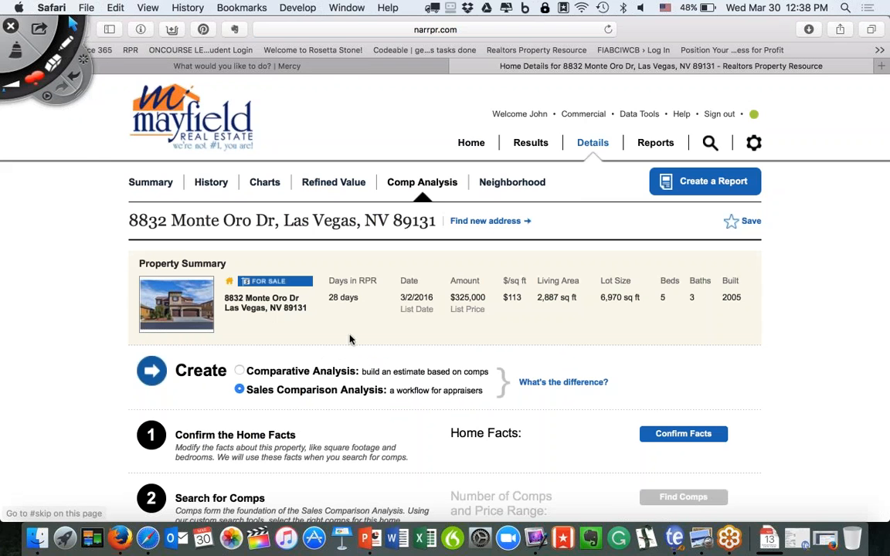
pyautogui.click(239, 391)
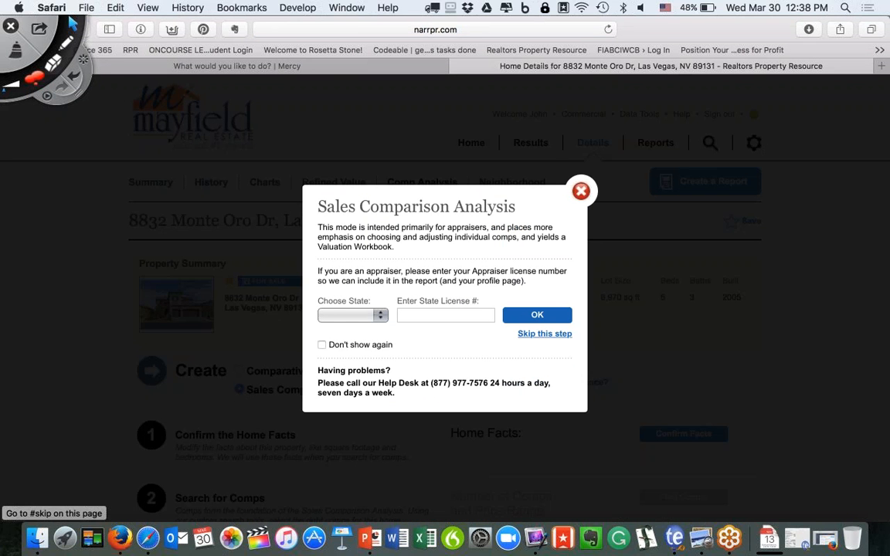
pyautogui.click(541, 334)
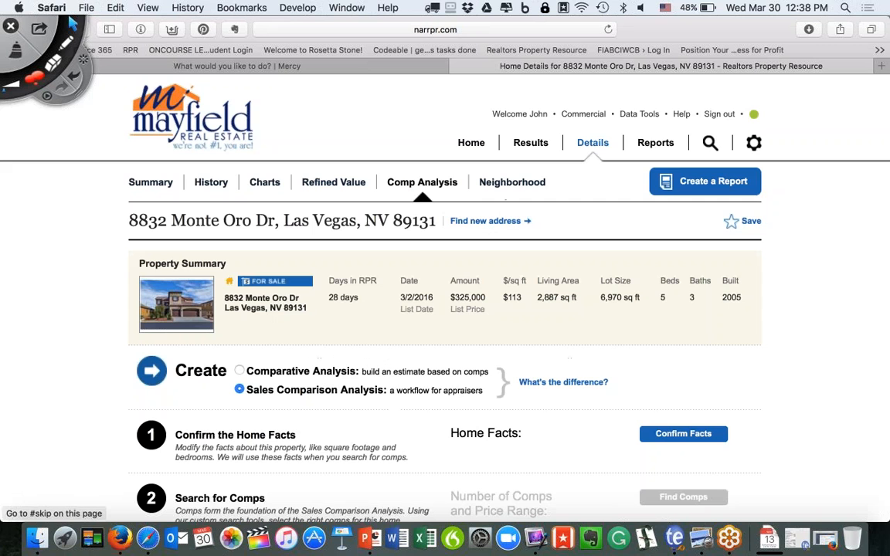
pyautogui.click(240, 391)
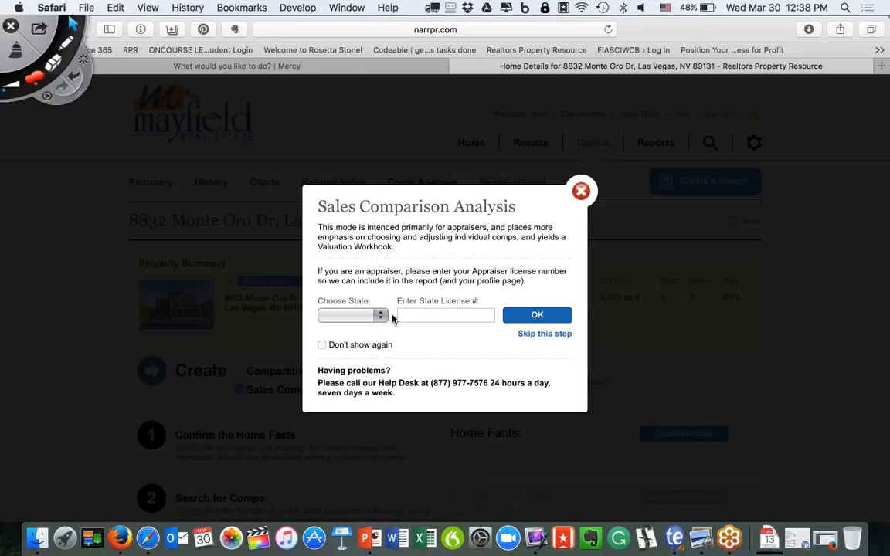
pyautogui.click(540, 334)
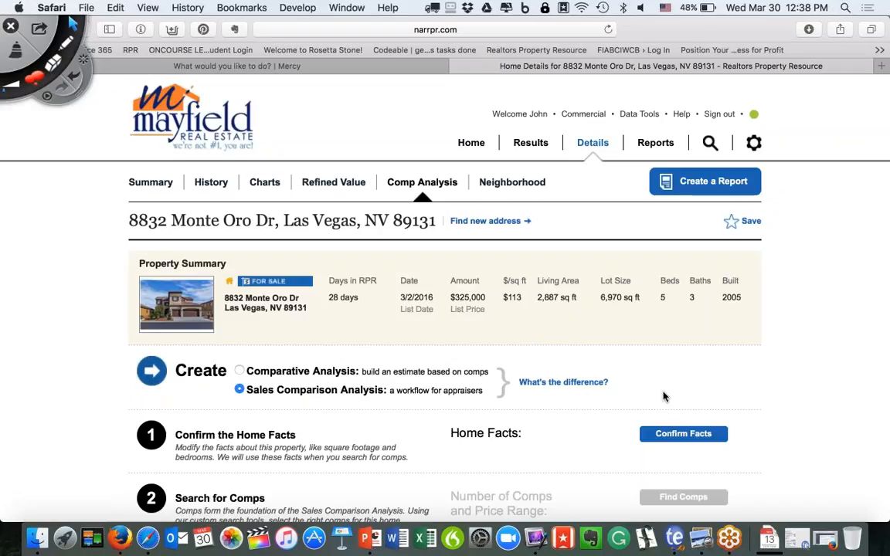
# Confirm the property's home facts and close them.
pyautogui.click(673, 436)
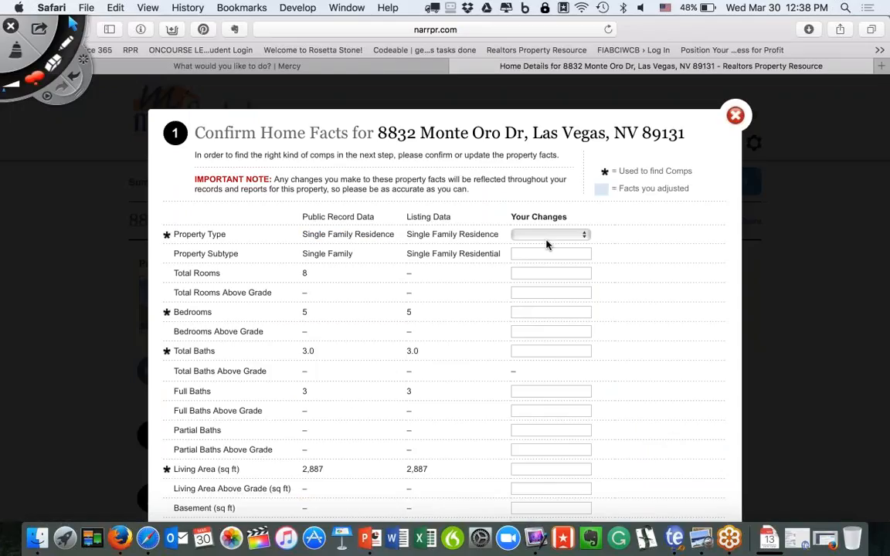
pyautogui.scroll(-10, 542, 330)
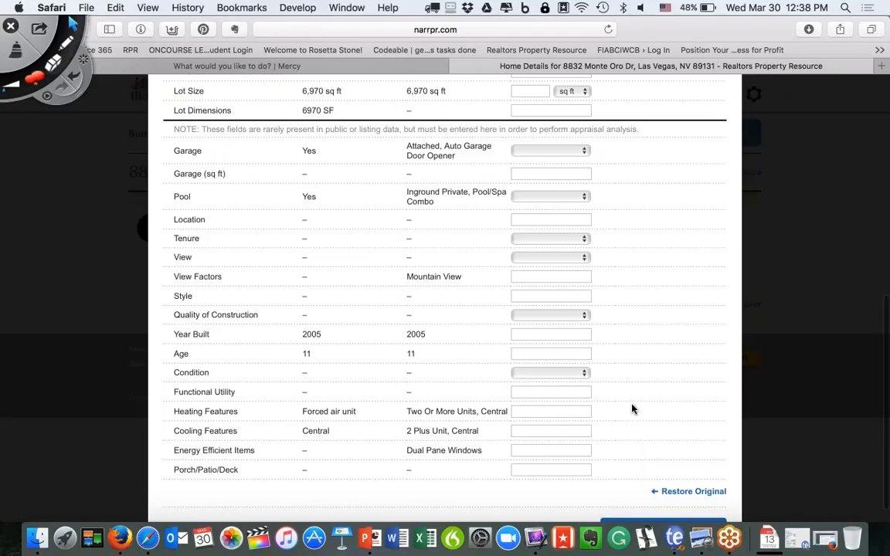
pyautogui.scroll(-2, 632, 417)
pyautogui.click(638, 503)
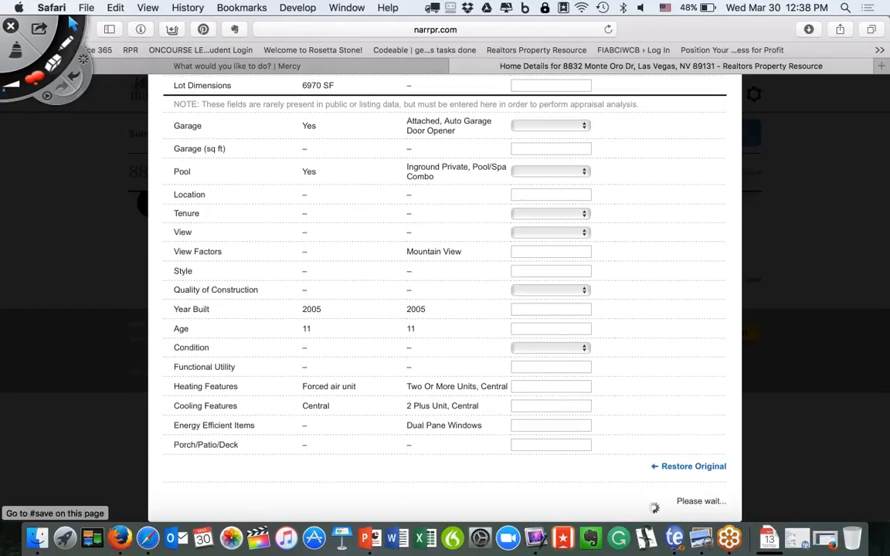
pyautogui.scroll(5, 661, 433)
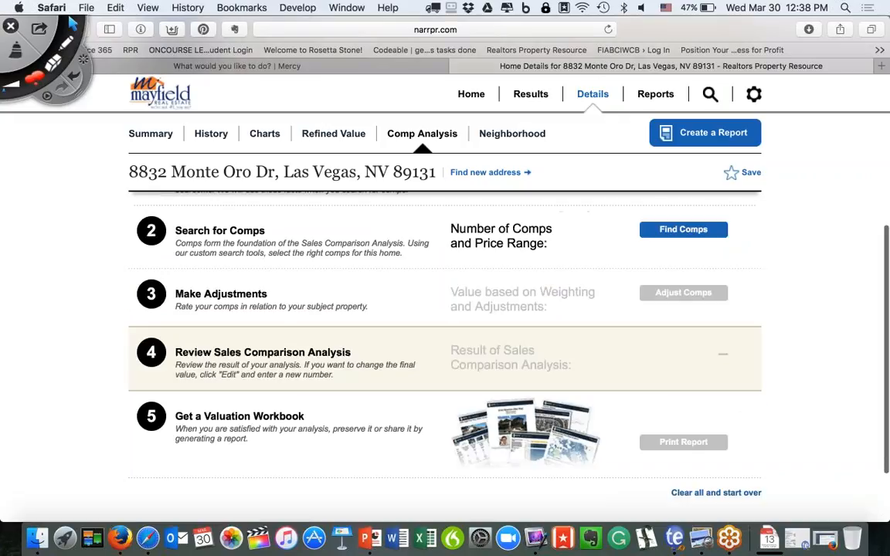
# Start a comps search without copying comps from the Comparative Analysis.
pyautogui.click(683, 319)
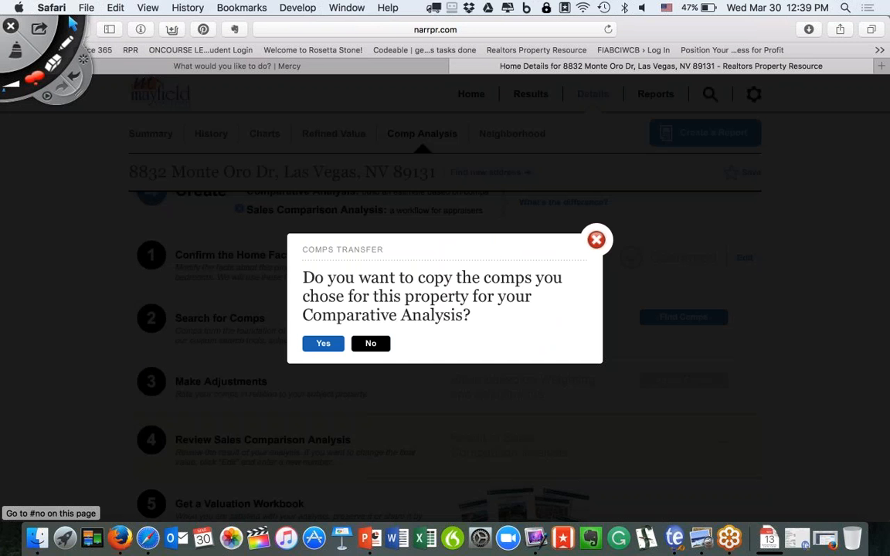
pyautogui.click(371, 343)
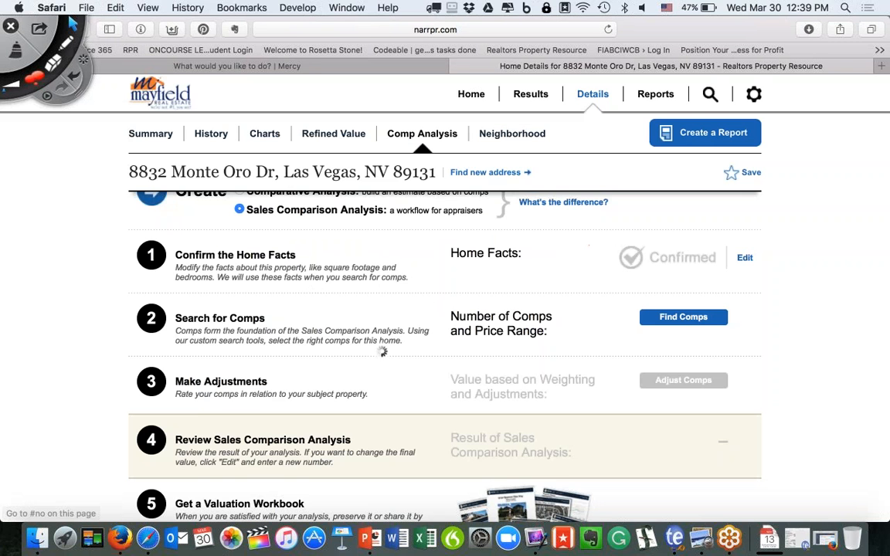
pyautogui.scroll(-10, 378, 323)
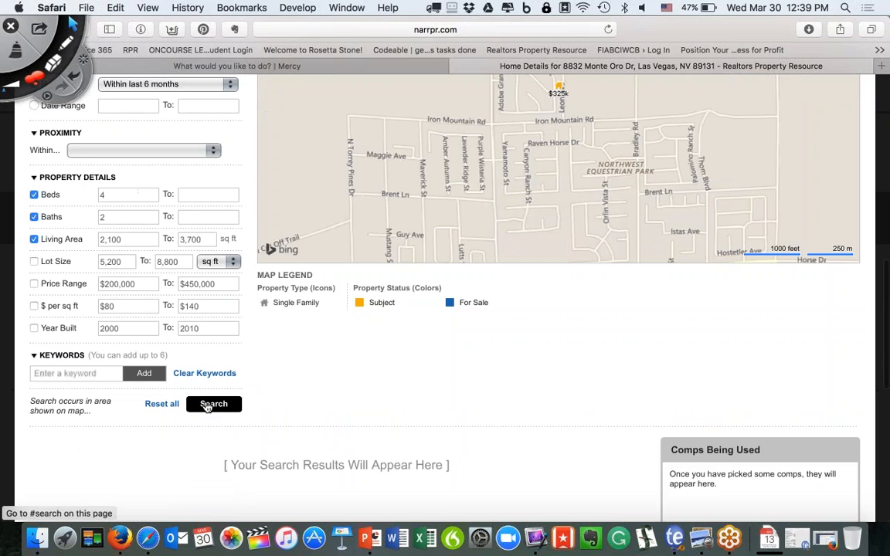
pyautogui.click(213, 404)
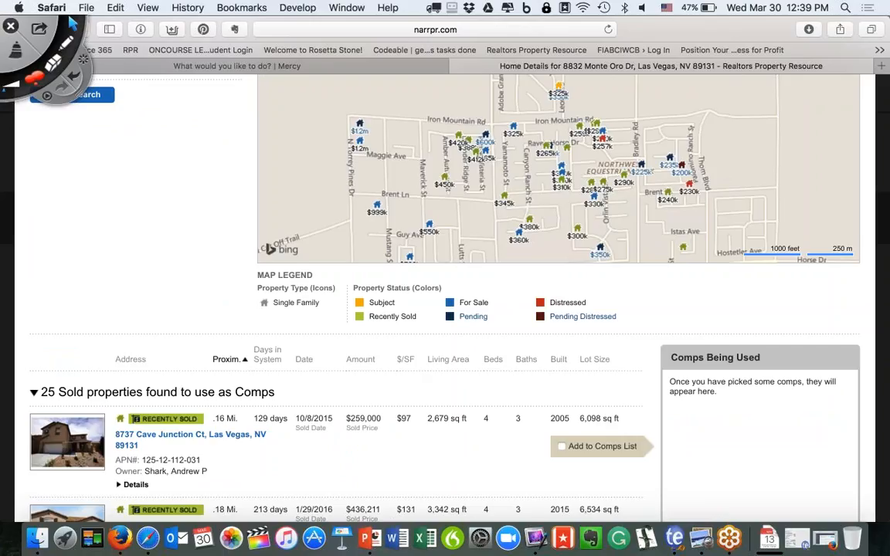
pyautogui.scroll(-1, 445, 309)
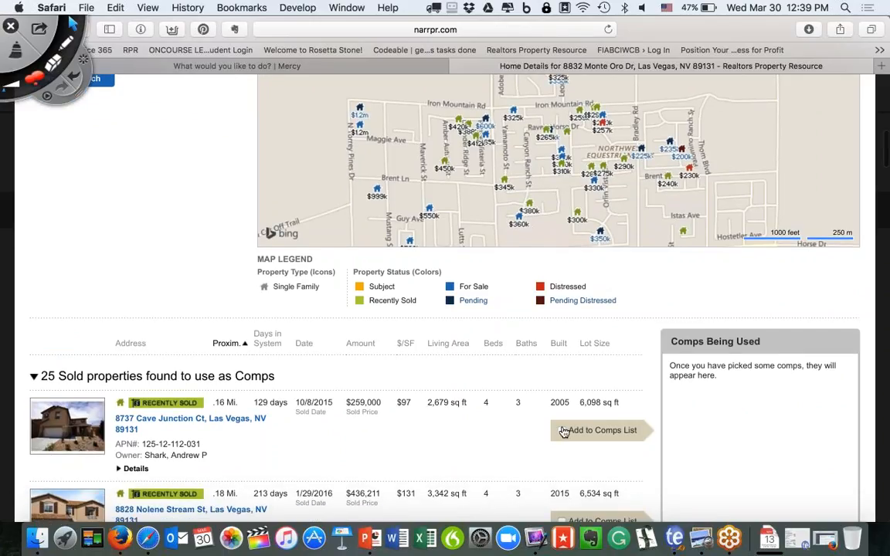
pyautogui.click(564, 432)
pyautogui.scroll(-2, 564, 387)
pyautogui.click(563, 469)
pyautogui.scroll(-20, 563, 386)
pyautogui.scroll(3, 562, 386)
pyautogui.scroll(8, 445, 293)
pyautogui.click(730, 238)
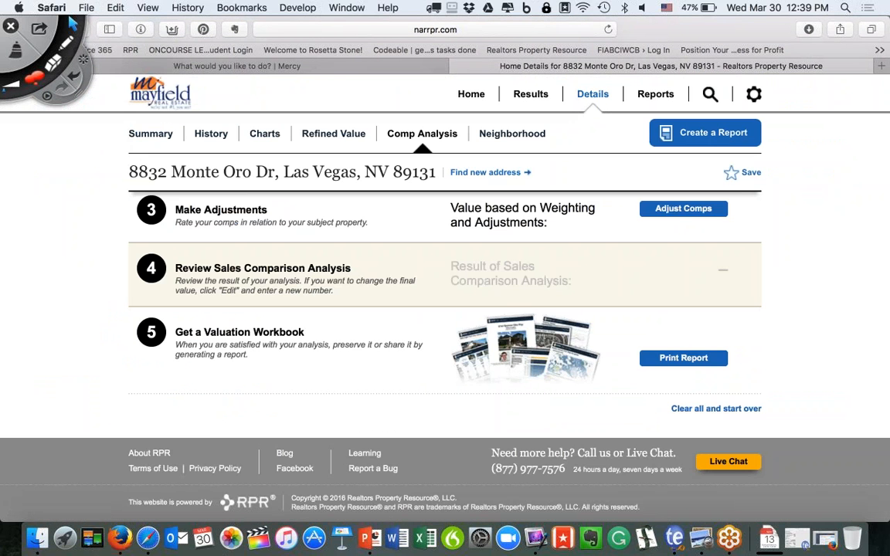
pyautogui.click(682, 212)
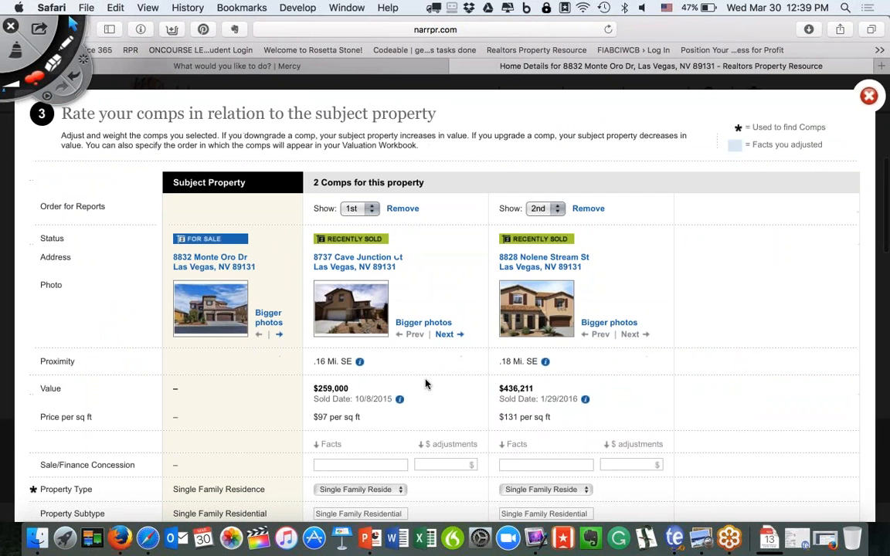
pyautogui.scroll(-5, 424, 390)
pyautogui.click(434, 409)
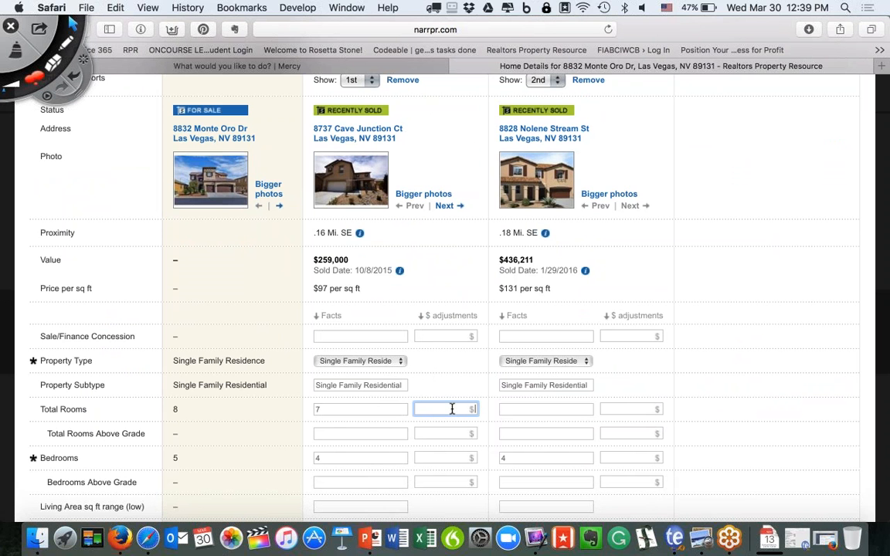
pyautogui.scroll(1, 452, 409)
pyautogui.scroll(-10, 452, 408)
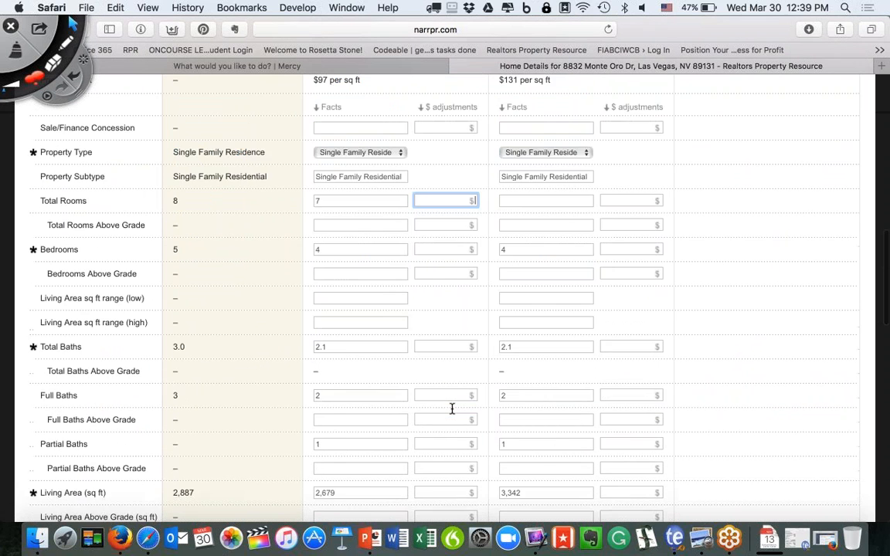
pyautogui.scroll(-13, 452, 409)
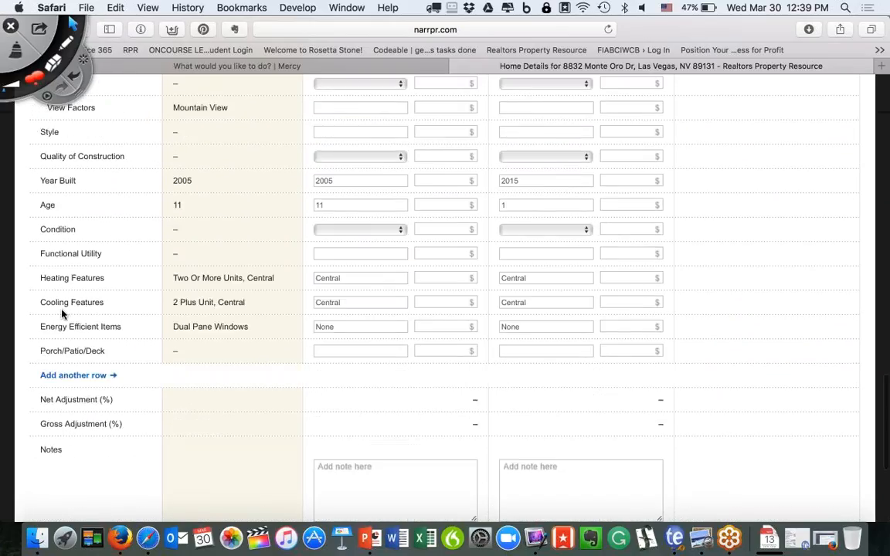
pyautogui.click(66, 379)
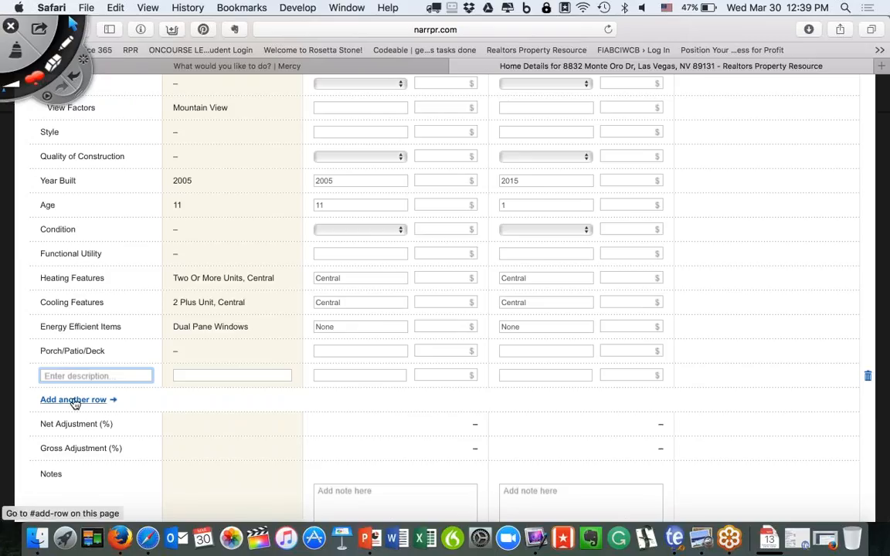
pyautogui.scroll(20, 129, 361)
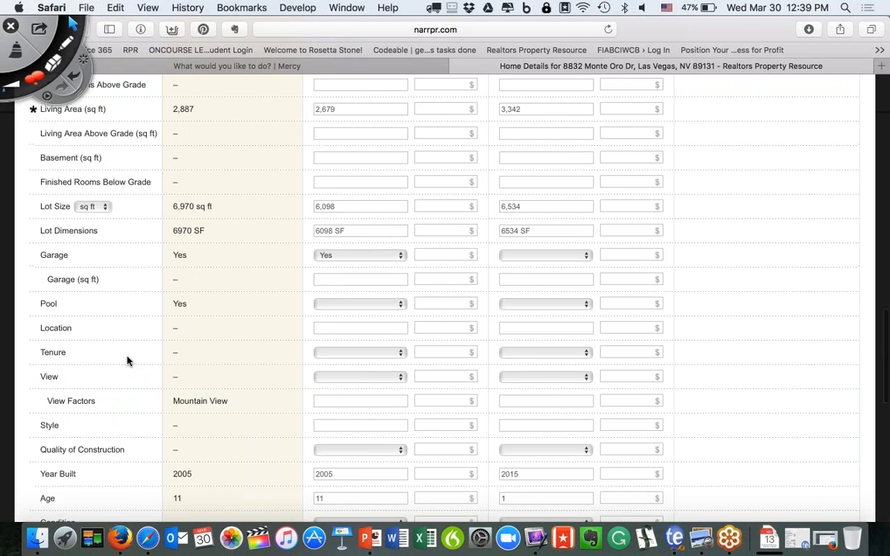
pyautogui.scroll(-3, 129, 362)
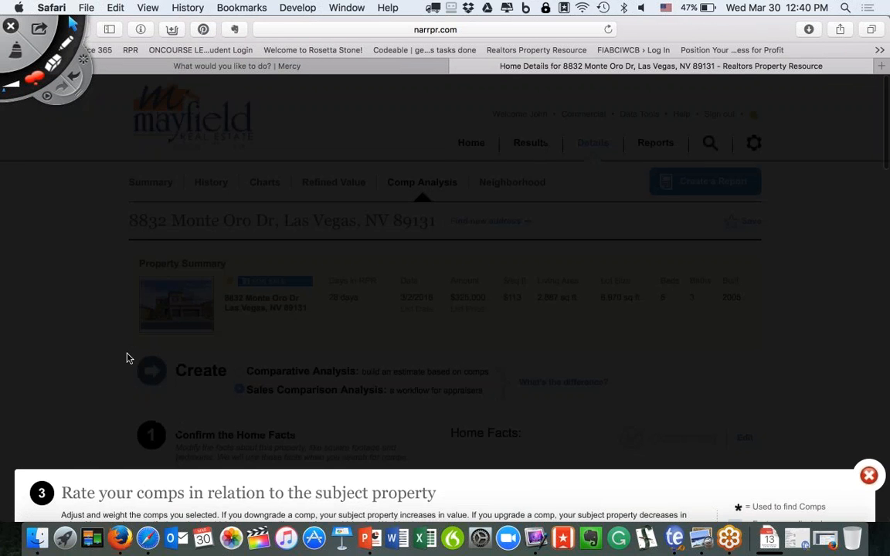
pyautogui.click(869, 390)
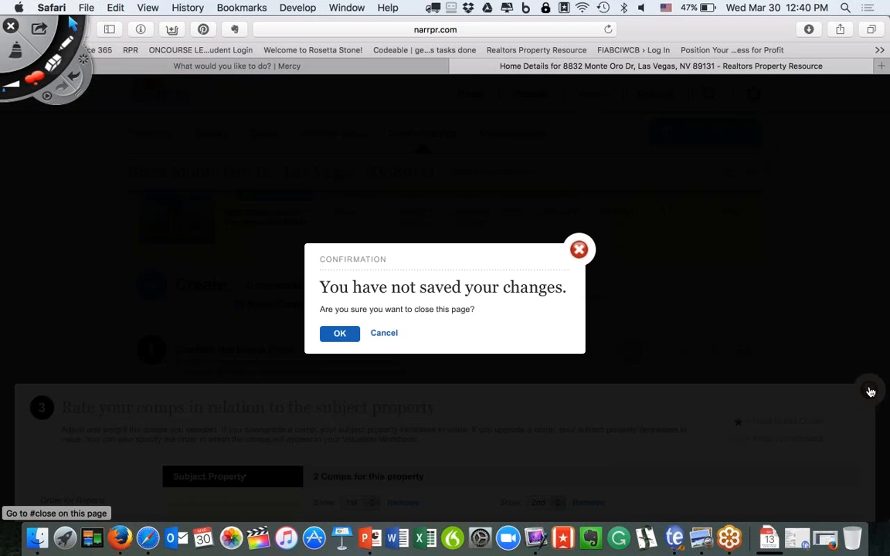
pyautogui.click(356, 330)
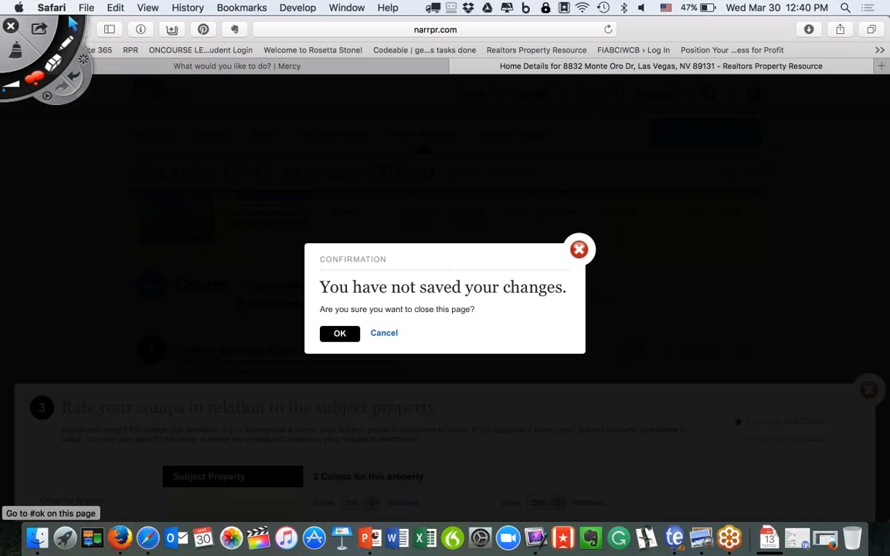
pyautogui.click(370, 537)
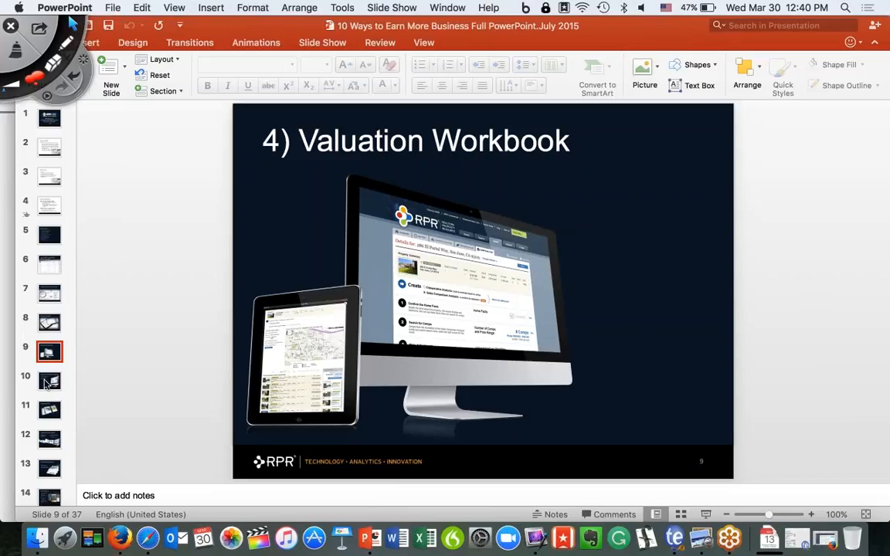
# Advance PowerPoint to slide 10, '5) Search Distressed Properties', then switch back to RPR.
pyautogui.click(50, 380)
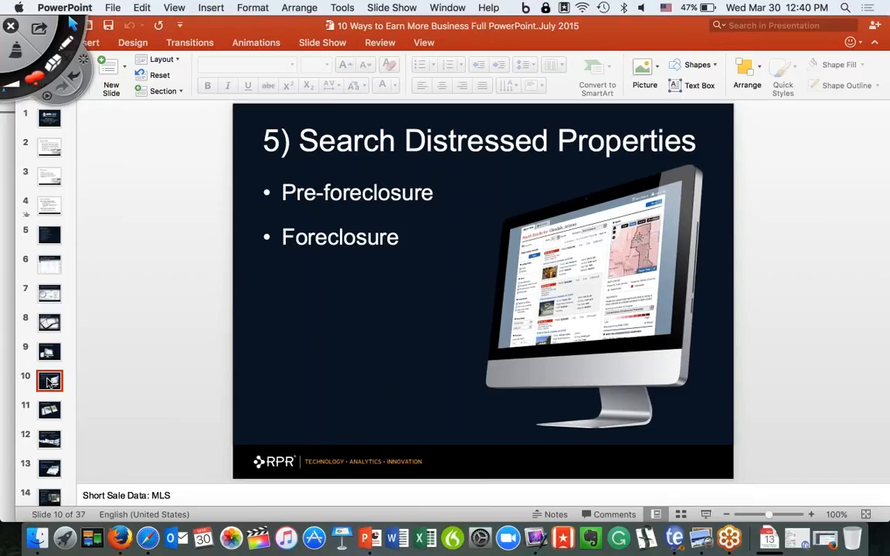
pyautogui.press('super+Tab')
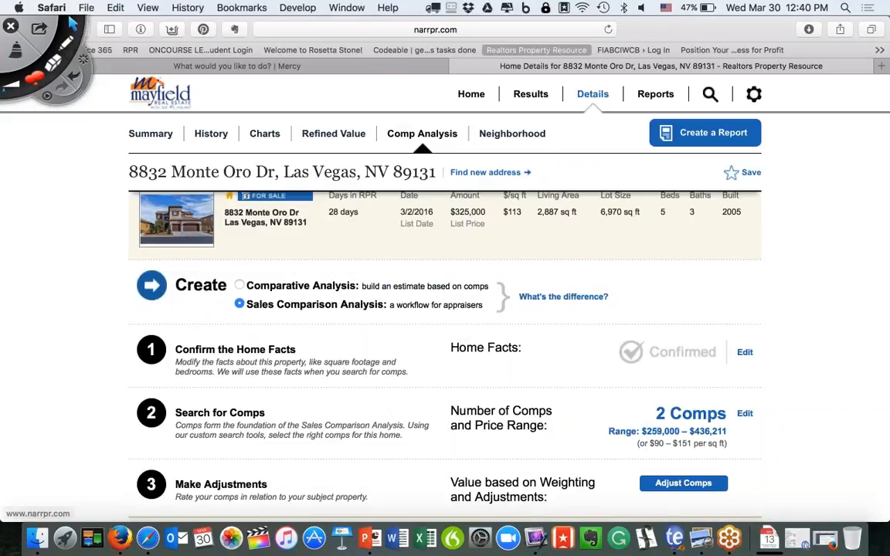
# Set up a Market Activity search on the Home page for Las Vegas, Nevada.
pyautogui.click(471, 95)
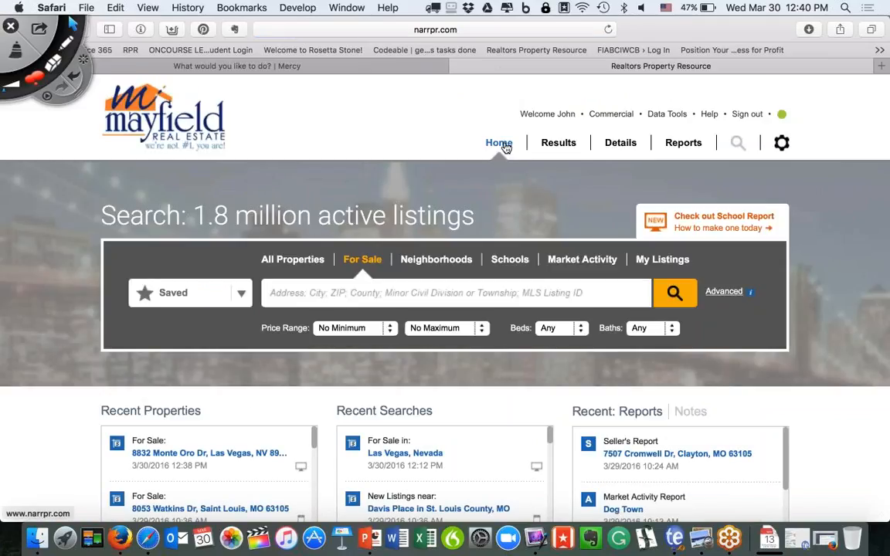
pyautogui.click(299, 261)
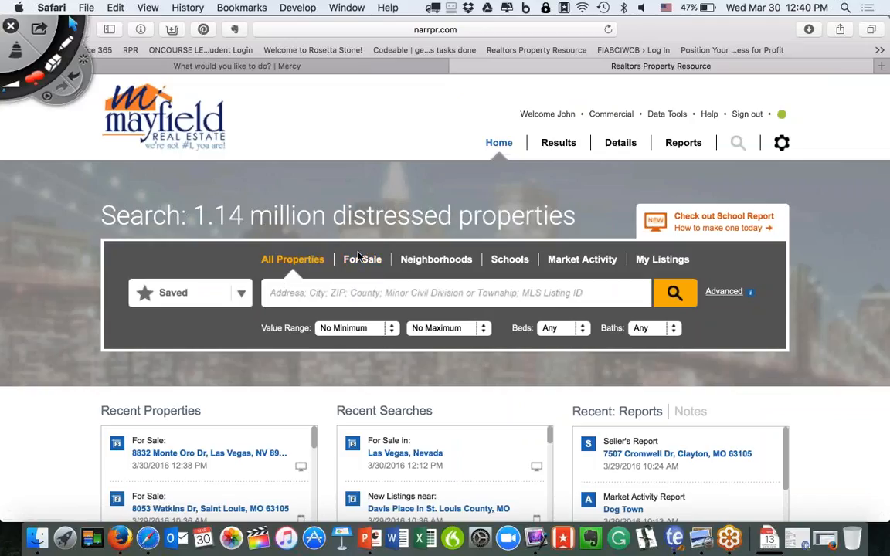
pyautogui.click(362, 260)
pyautogui.click(302, 263)
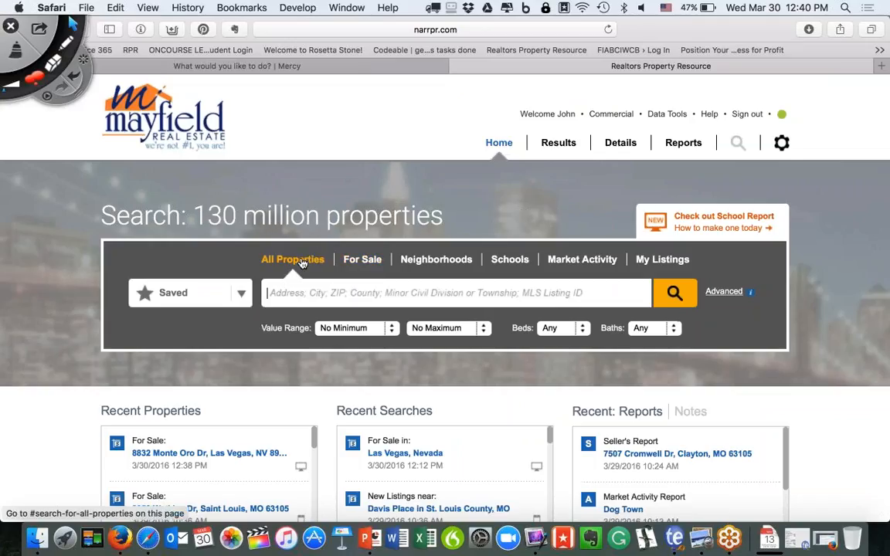
pyautogui.click(582, 260)
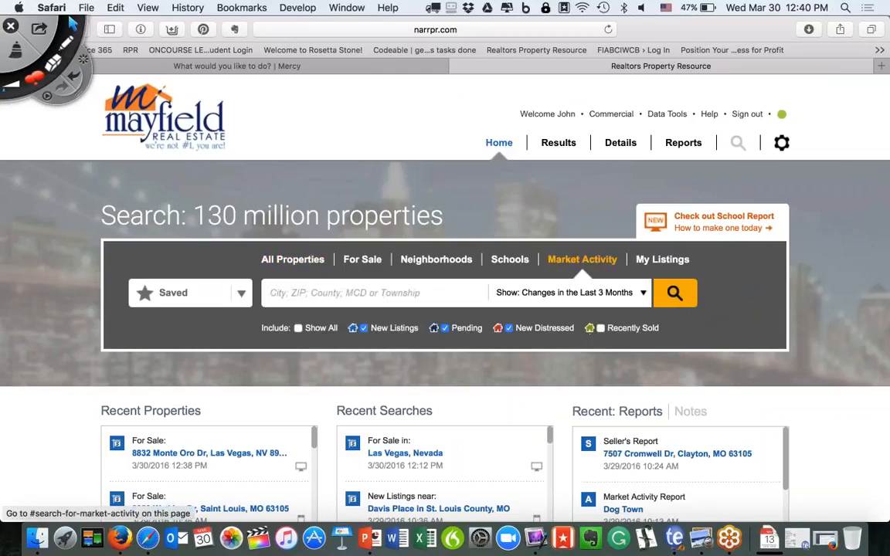
pyautogui.click(346, 294)
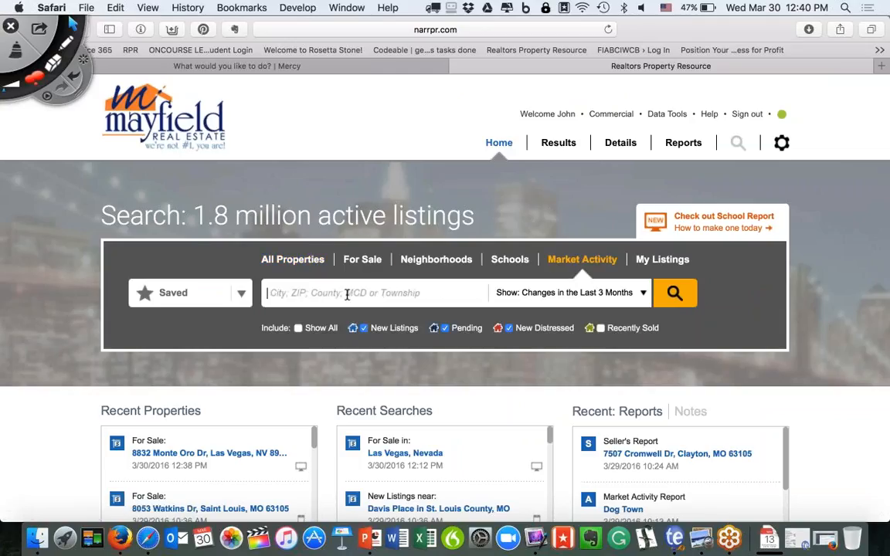
pyautogui.write('la')
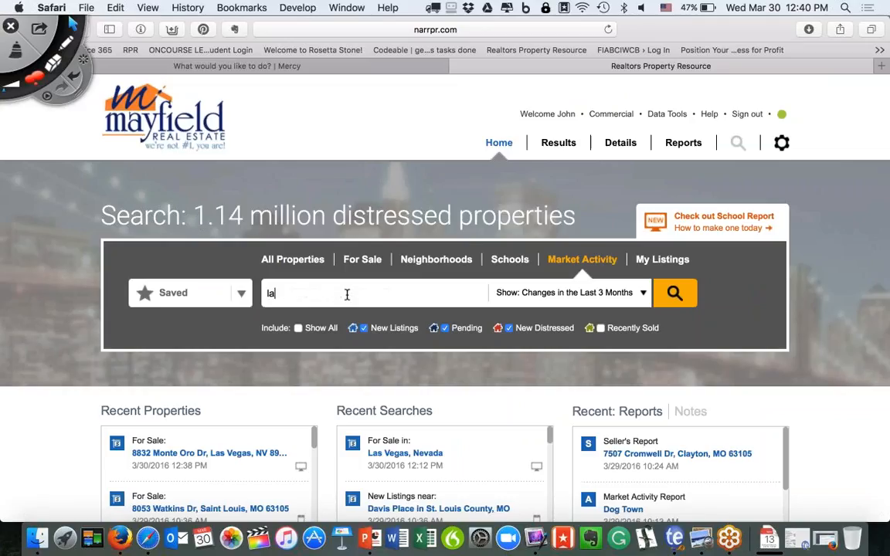
pyautogui.write('s ve')
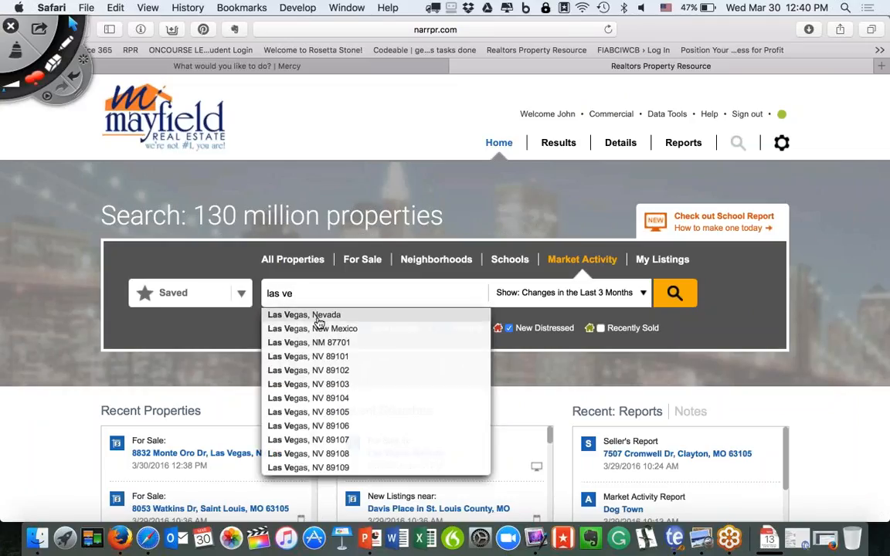
pyautogui.click(311, 317)
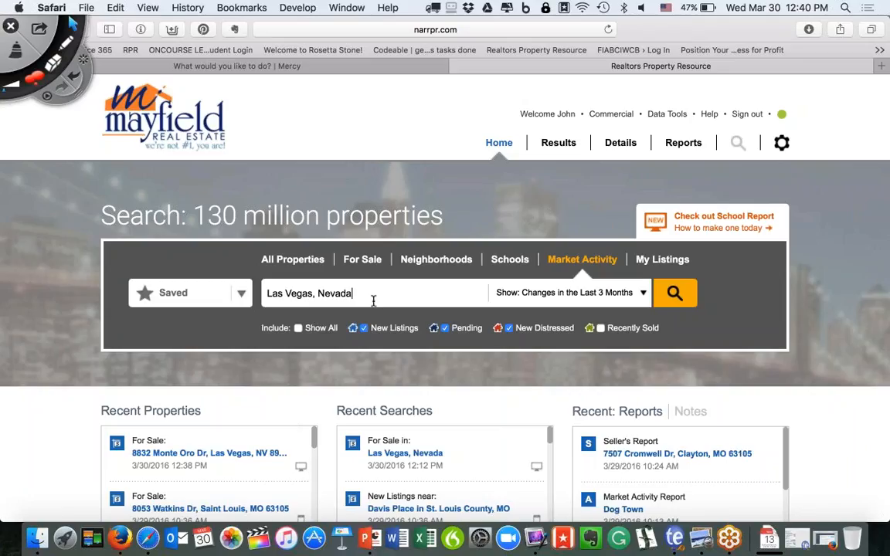
# Tick Show All to include every change type, briefly highlighting it with red annotations.
pyautogui.click(298, 329)
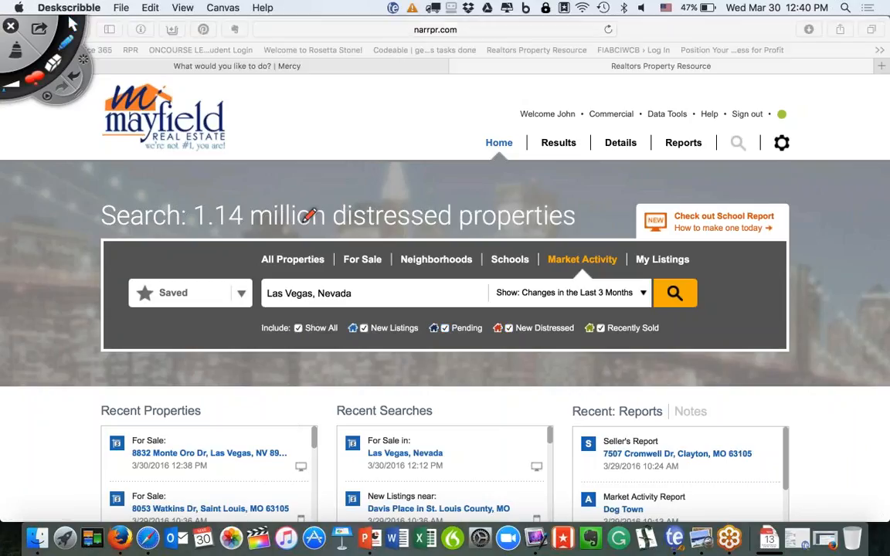
pyautogui.moveTo(298, 313)
pyautogui.mouseDown()
pyautogui.moveTo(337, 360)
pyautogui.moveTo(471, 358)
pyautogui.mouseUp()
pyautogui.moveTo(643, 349)
pyautogui.mouseDown()
pyautogui.moveTo(695, 332)
pyautogui.moveTo(595, 305)
pyautogui.moveTo(302, 307)
pyautogui.mouseUp()
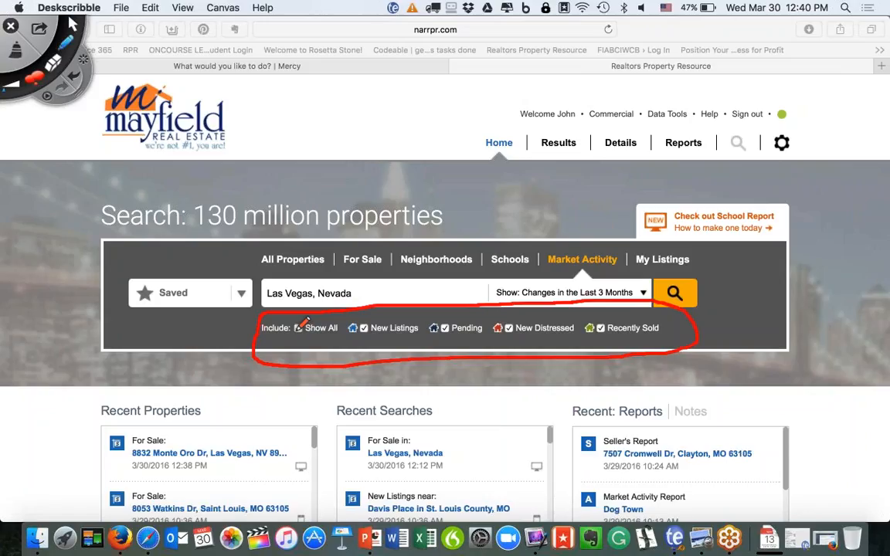
pyautogui.moveTo(293, 324); pyautogui.dragTo(303, 316)
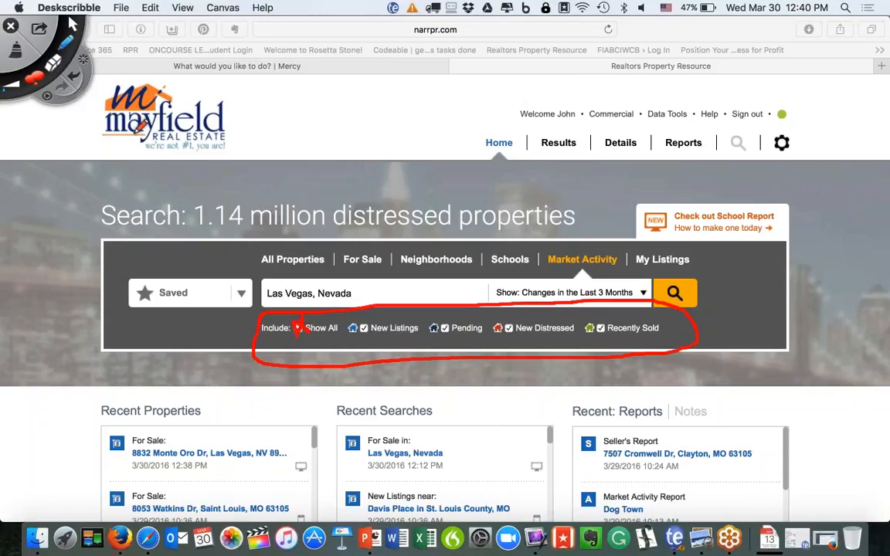
pyautogui.click(21, 52)
pyautogui.click(70, 24)
pyautogui.click(298, 329)
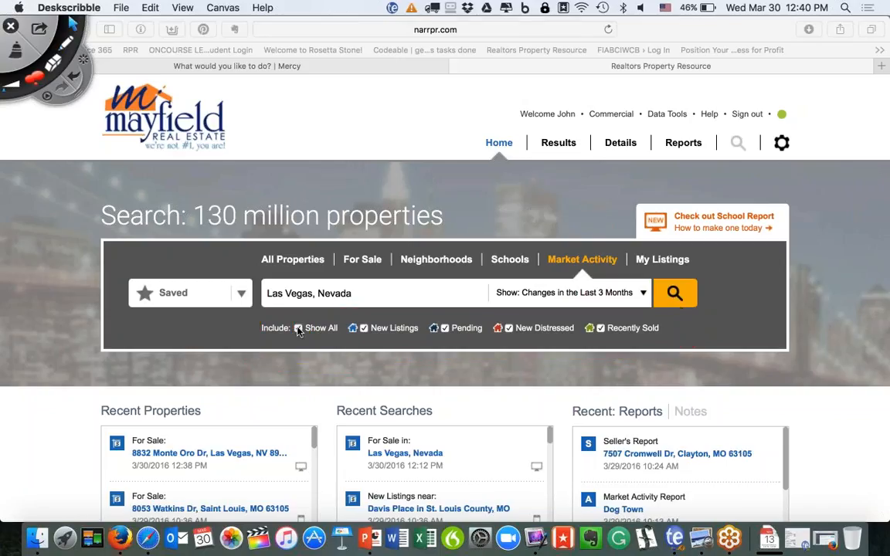
pyautogui.click(298, 328)
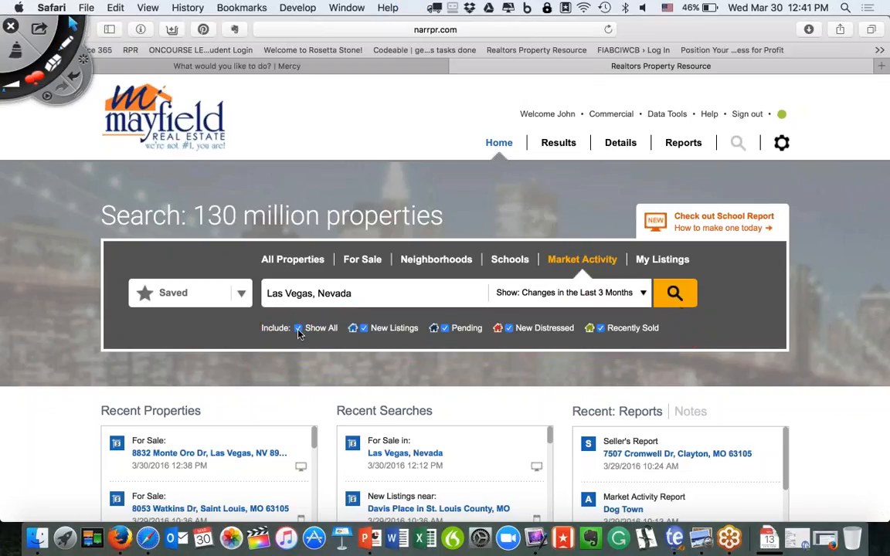
# Limit the Las Vegas search to New Distressed properties changed in the last week and run it.
pyautogui.click(298, 328)
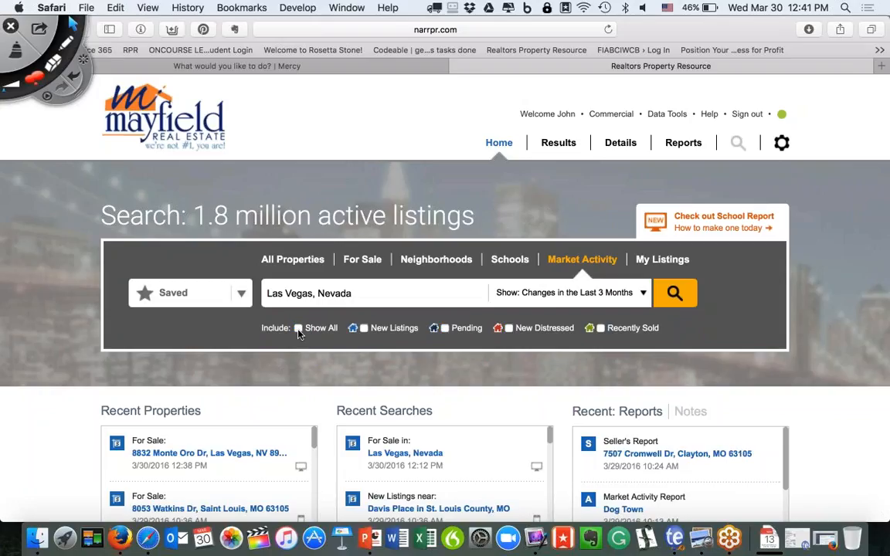
pyautogui.click(509, 329)
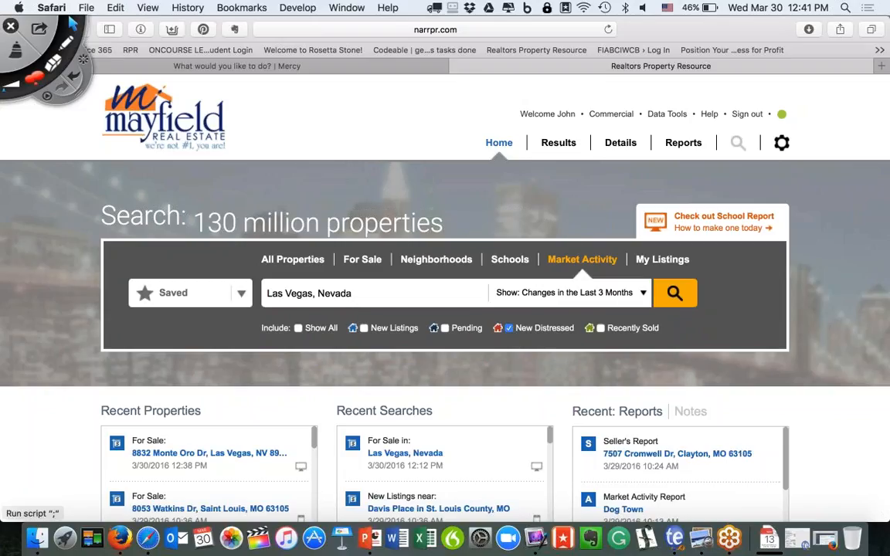
pyautogui.click(641, 294)
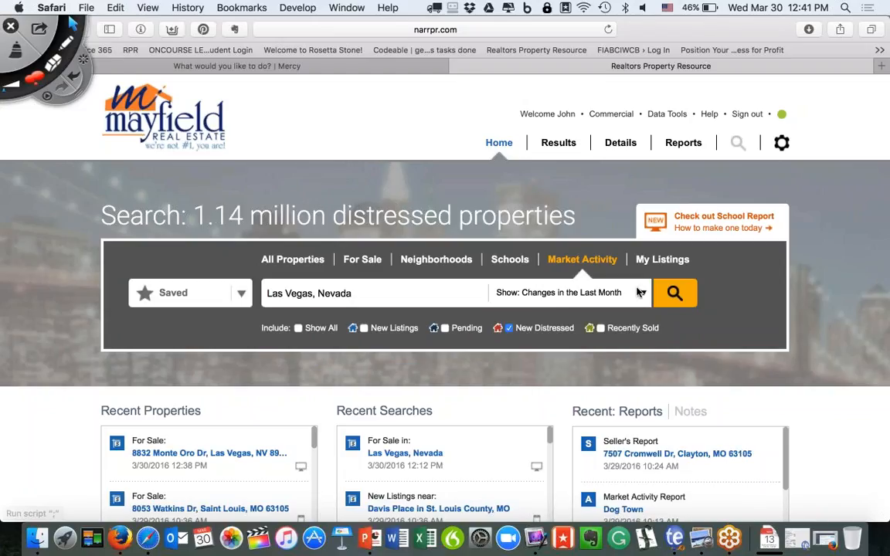
pyautogui.click(641, 293)
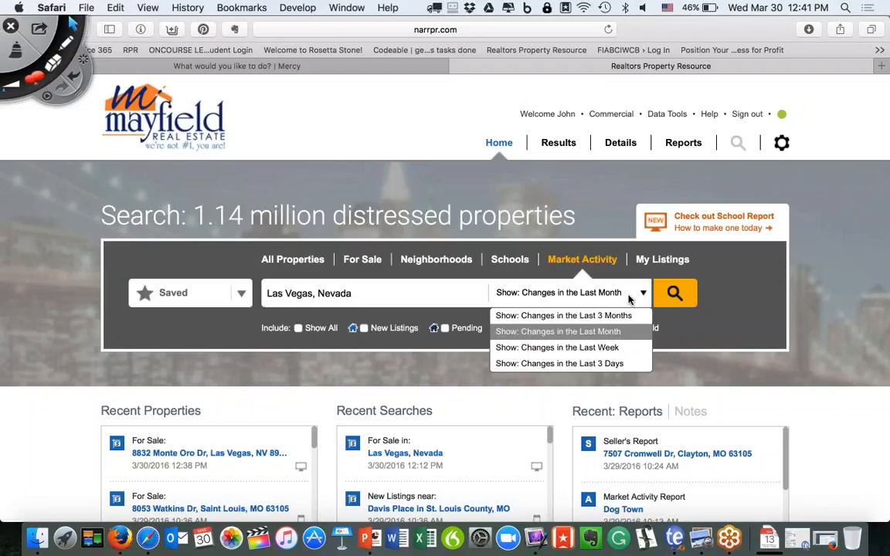
pyautogui.click(569, 348)
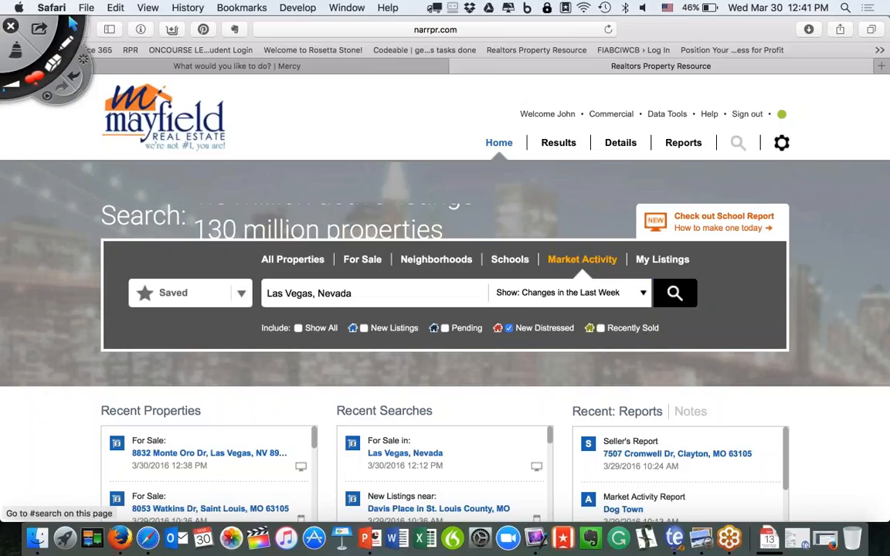
pyautogui.click(680, 298)
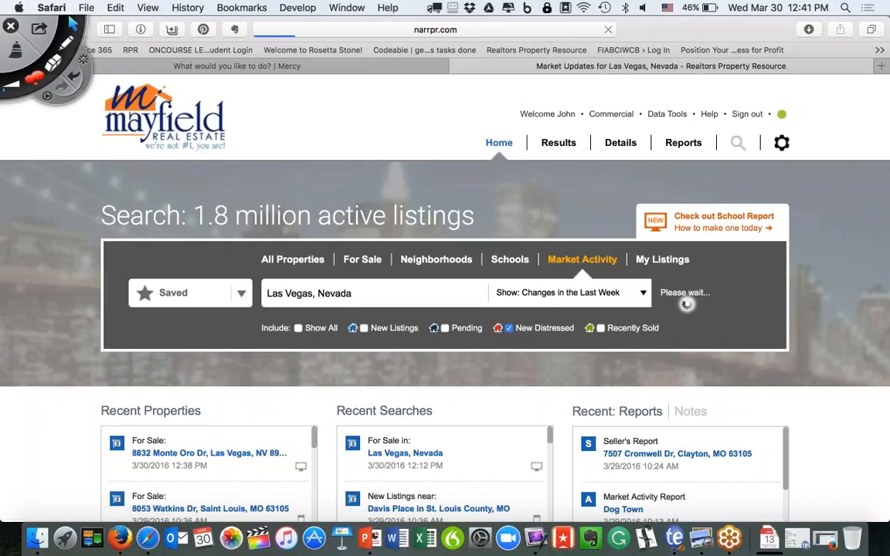
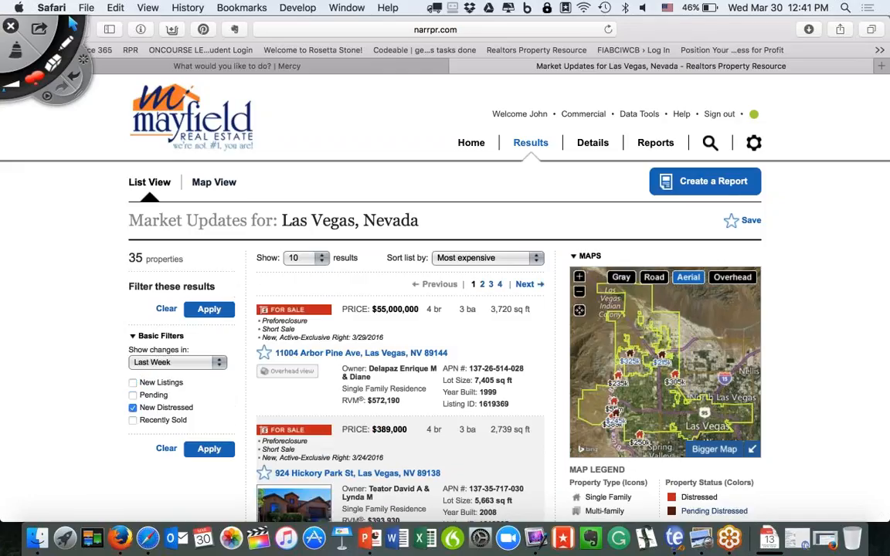
# Sort the Las Vegas distressed results by Recently updated and save the search.
pyautogui.scroll(-4, 379, 313)
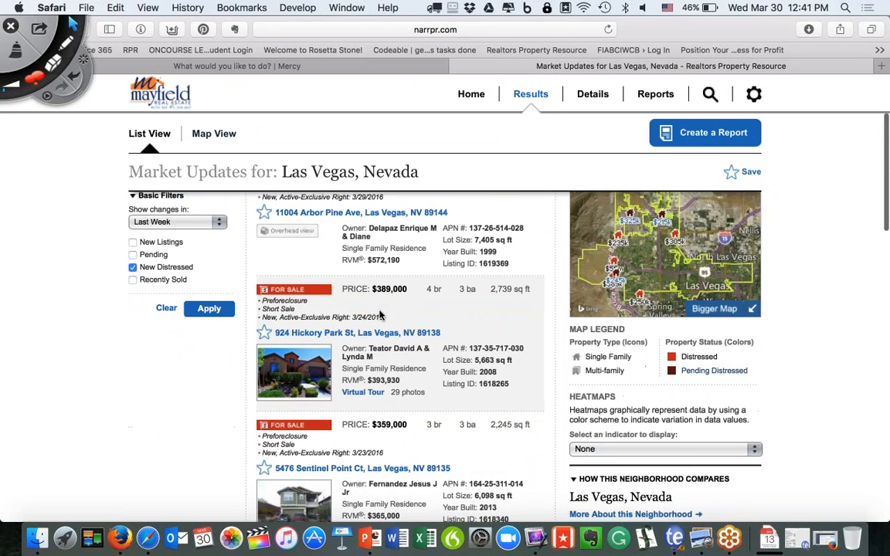
pyautogui.scroll(6, 382, 313)
pyautogui.click(489, 260)
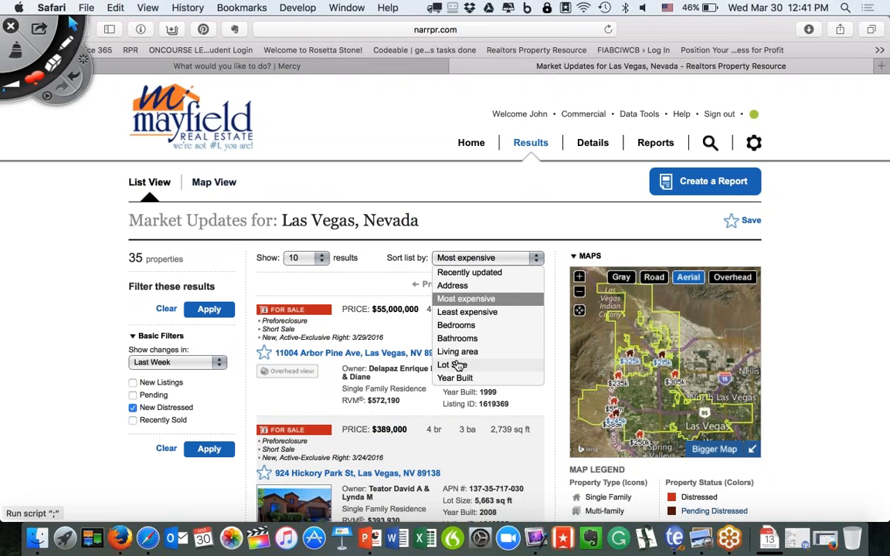
pyautogui.click(449, 273)
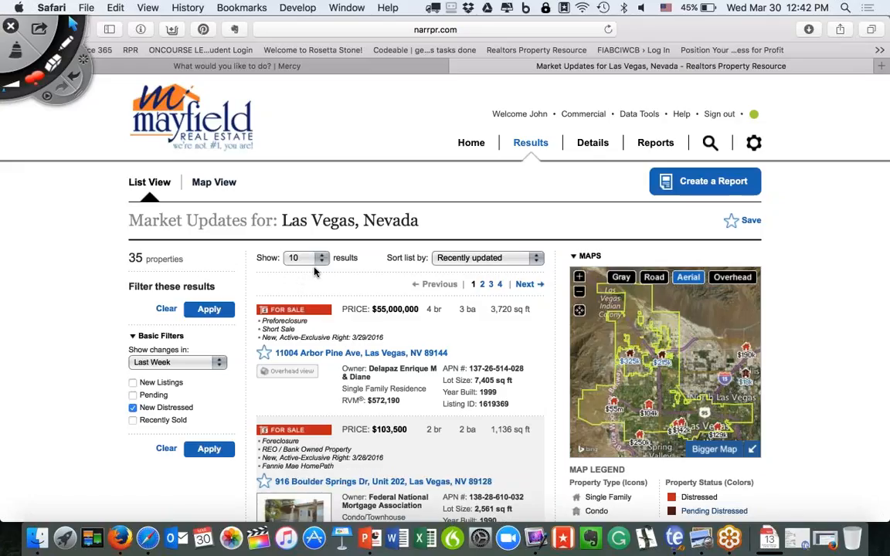
pyautogui.click(749, 223)
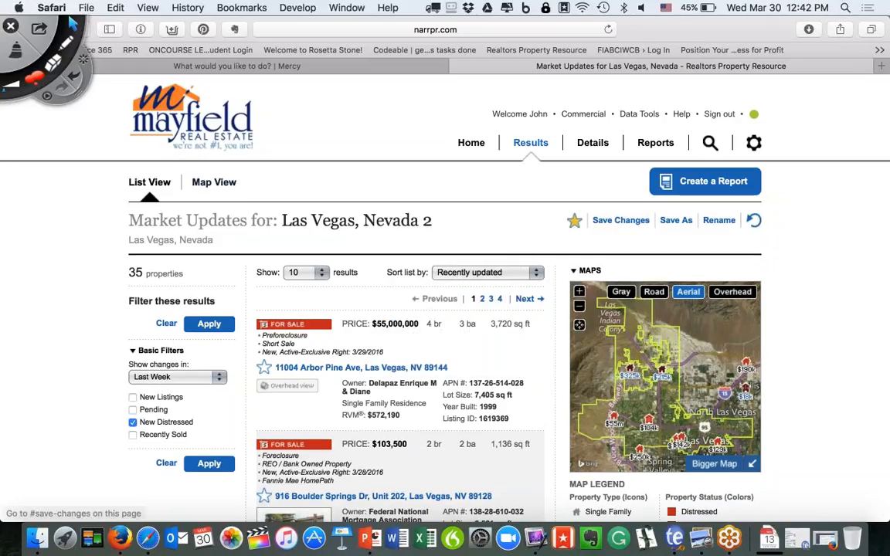
# Rename the saved search to 'Pre-Foreclosures, Las Vegas - Last 7 Days', then go back Home.
pyautogui.click(719, 221)
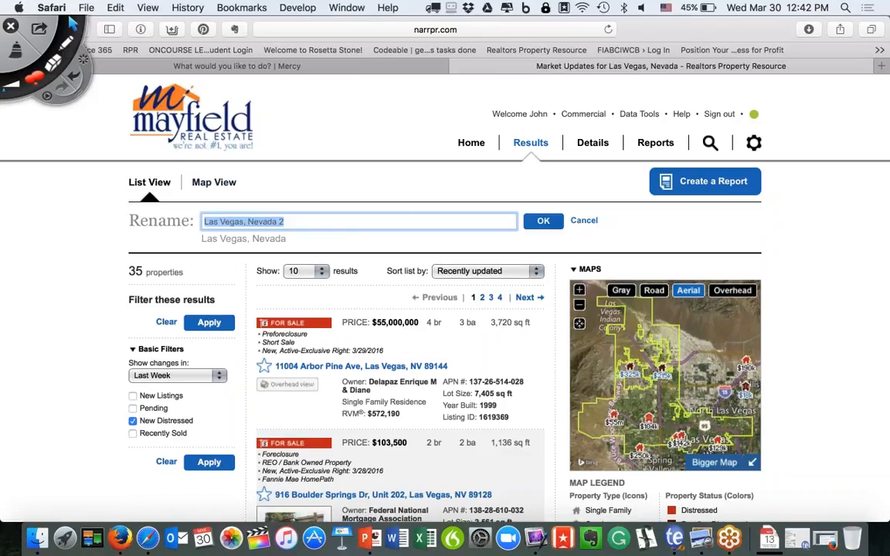
pyautogui.write('Pre')
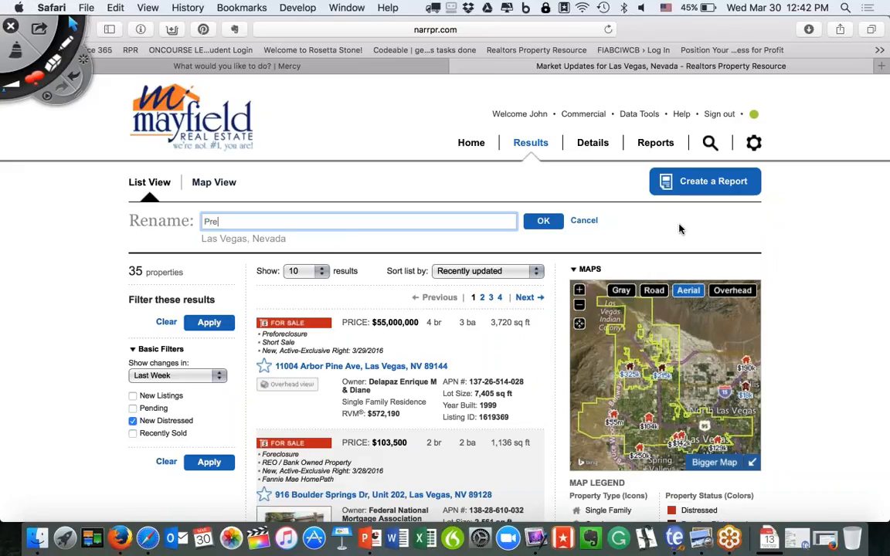
pyautogui.write('-Foreclosures, Las Vegas -')
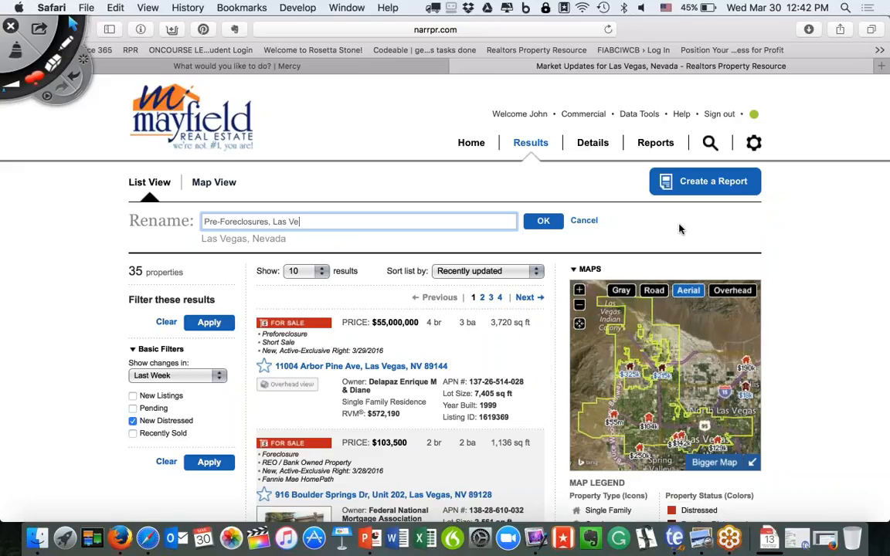
pyautogui.write(' Last Week')
pyautogui.press('BackSpace')
pyautogui.press('BackSpace')
pyautogui.press('BackSpace')
pyautogui.press('BackSpace')
pyautogui.press('BackSpace')
pyautogui.press('BackSpace')
pyautogui.press('BackSpace')
pyautogui.press('BackSpace')
pyautogui.write('ast 7 Days')
pyautogui.click(543, 220)
pyautogui.click(471, 143)
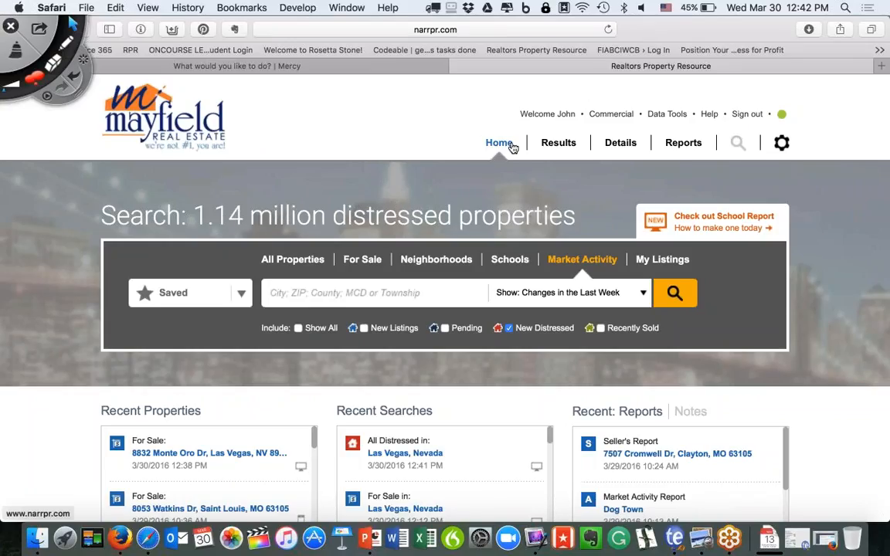
# Reopen 'Pre-Foreclosures, Las Vegas - Last 7 Days' from the Saved list, showing 35 distressed properties.
pyautogui.click(240, 293)
pyautogui.scroll(-3, 154, 364)
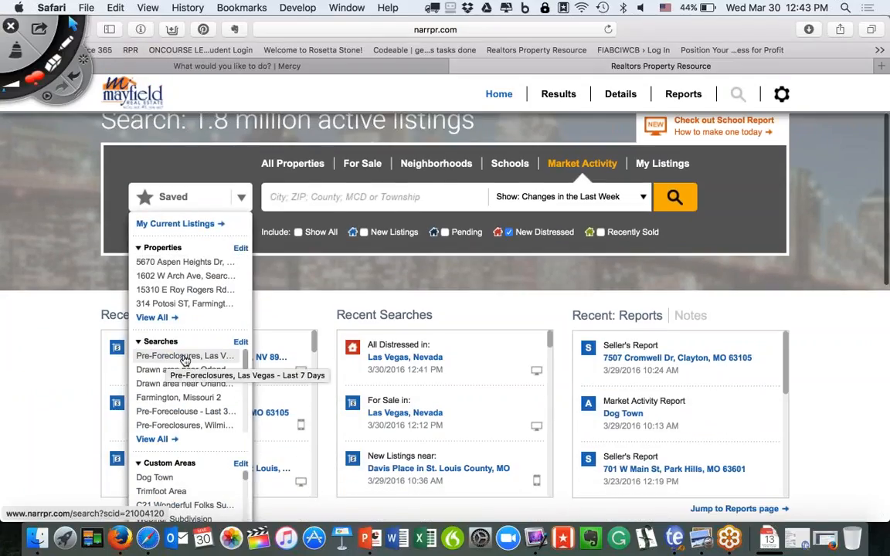
pyautogui.click(184, 356)
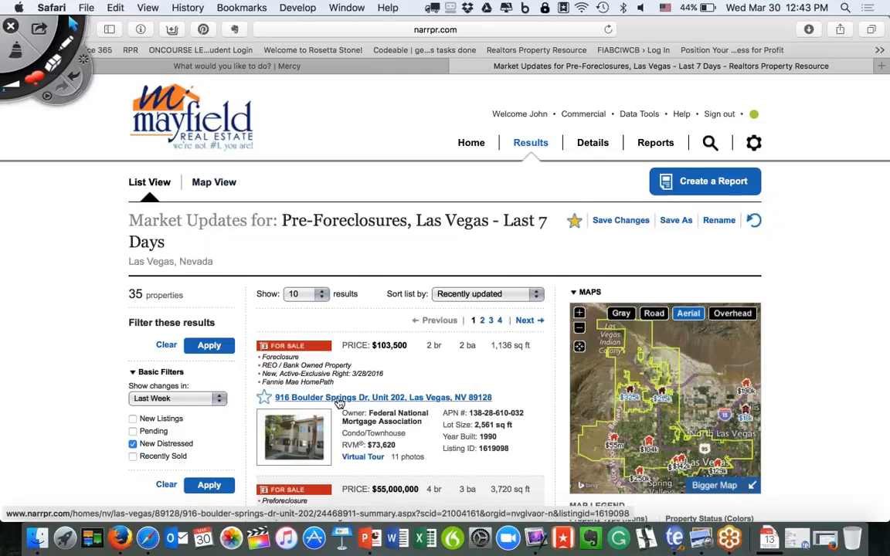
pyautogui.scroll(-3, 332, 402)
pyautogui.scroll(1, 446, 363)
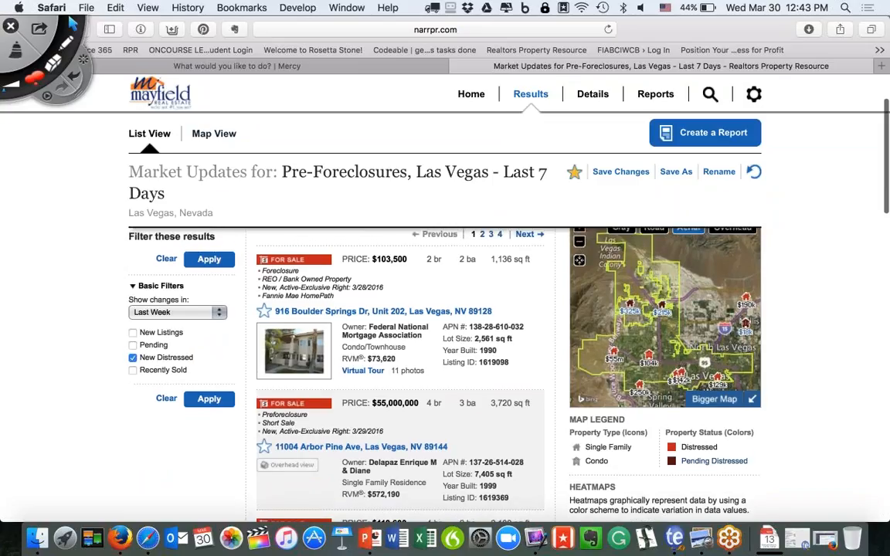
pyautogui.click(387, 311)
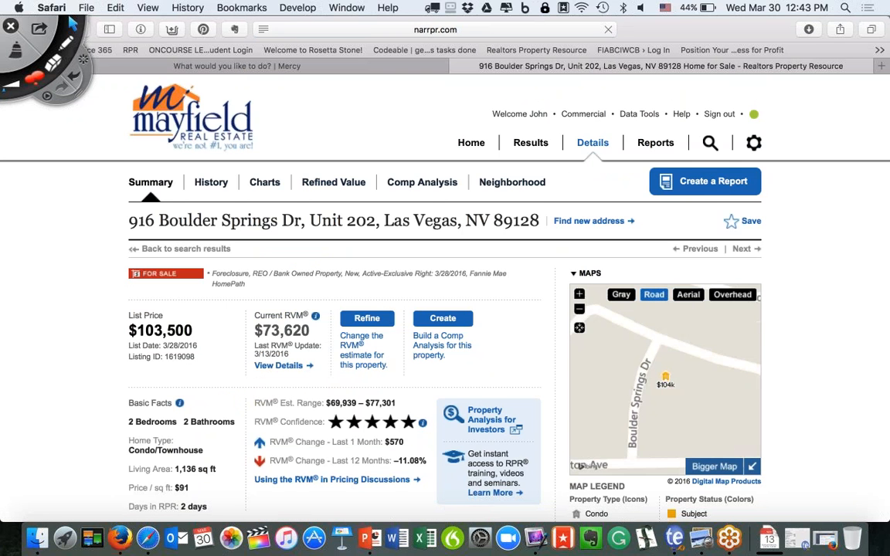
pyautogui.scroll(-4, 387, 311)
pyautogui.scroll(4, 387, 311)
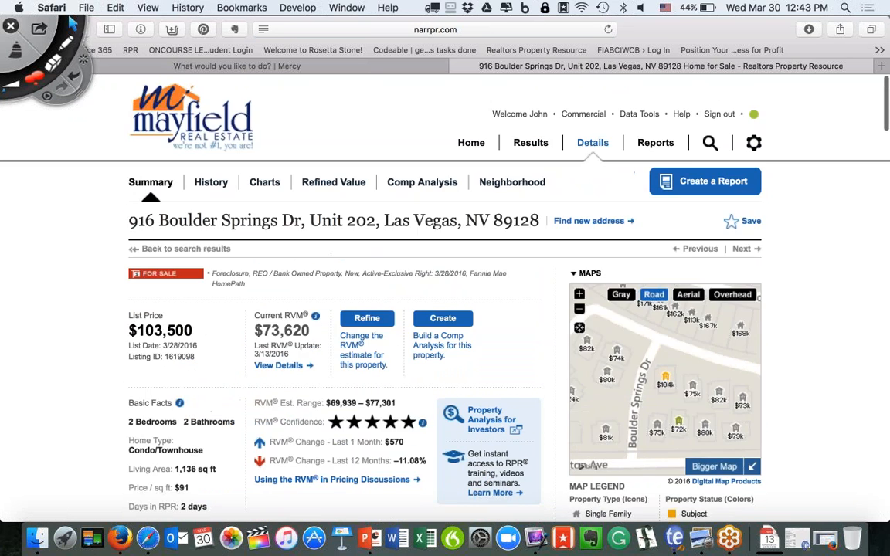
pyautogui.scroll(-5, 445, 309)
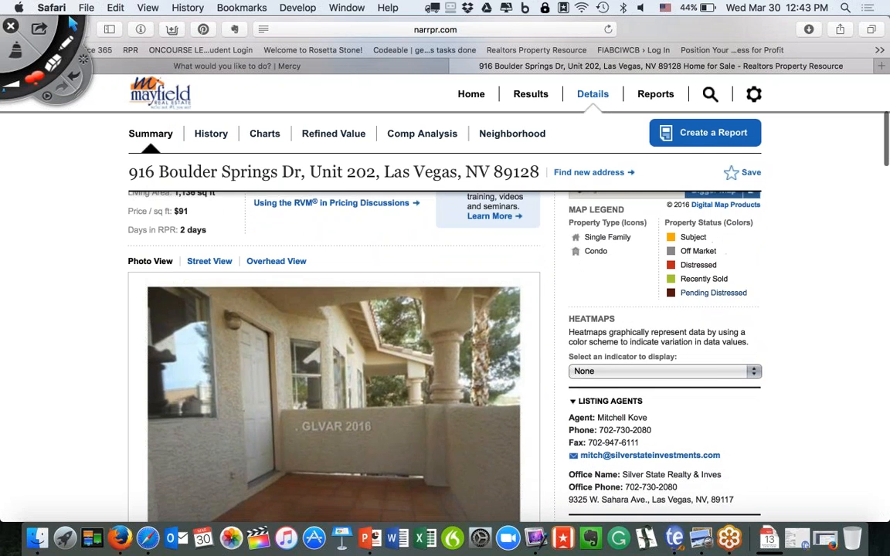
pyautogui.scroll(-10, 334, 356)
pyautogui.scroll(-1, 229, 393)
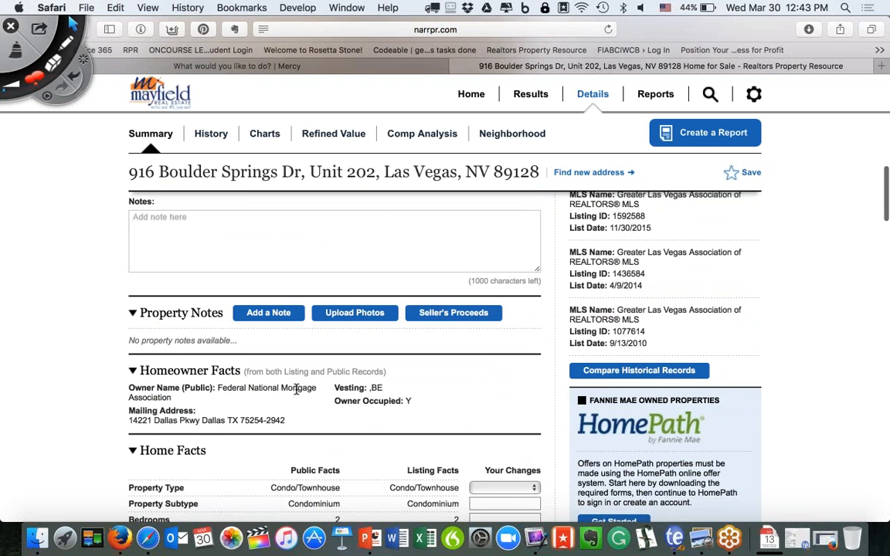
pyautogui.scroll(1, 193, 386)
pyautogui.scroll(15, 214, 433)
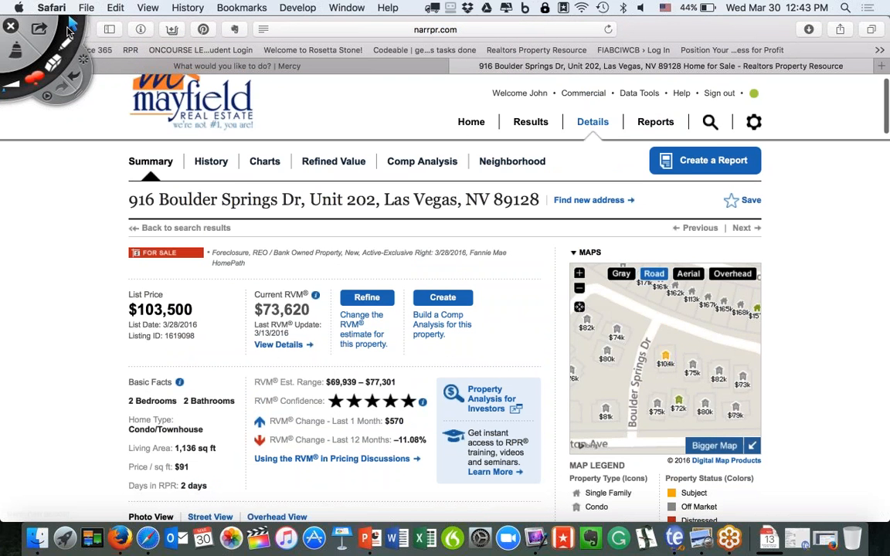
pyautogui.click(69, 30)
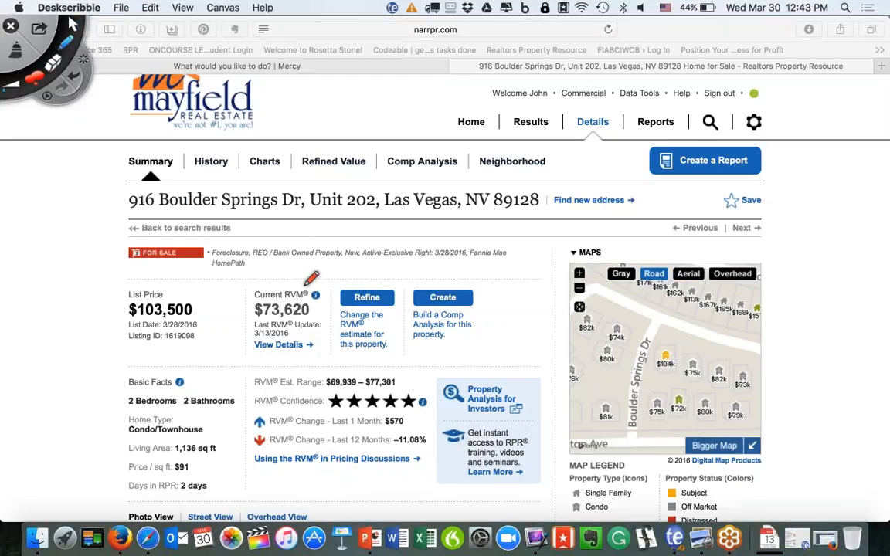
pyautogui.moveTo(303, 289)
pyautogui.mouseDown()
pyautogui.moveTo(251, 302)
pyautogui.moveTo(336, 318)
pyautogui.moveTo(338, 292)
pyautogui.mouseUp()
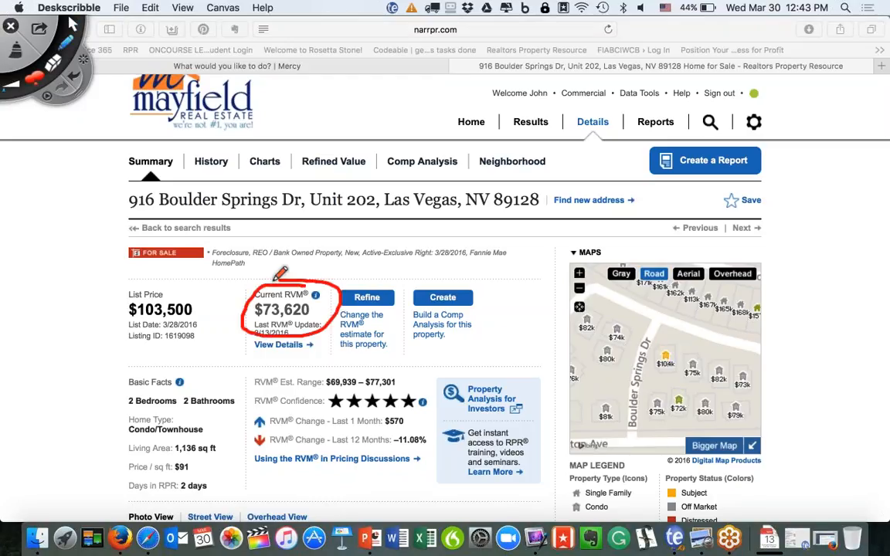
pyautogui.moveTo(143, 270)
pyautogui.mouseDown()
pyautogui.moveTo(118, 346)
pyautogui.moveTo(128, 267)
pyautogui.mouseUp()
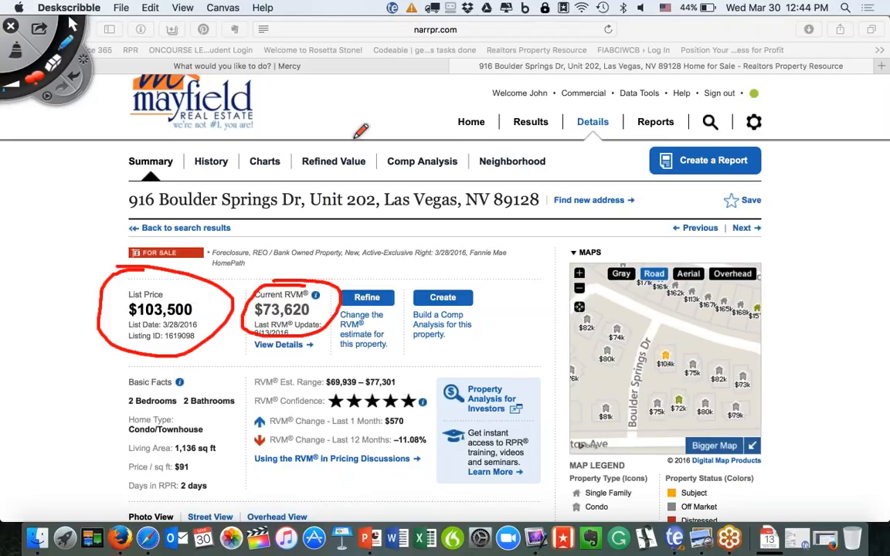
pyautogui.moveTo(356, 140)
pyautogui.mouseDown()
pyautogui.moveTo(354, 185)
pyautogui.moveTo(317, 144)
pyautogui.mouseUp()
pyautogui.moveTo(440, 148)
pyautogui.mouseDown()
pyautogui.moveTo(392, 154)
pyautogui.moveTo(482, 158)
pyautogui.moveTo(440, 187)
pyautogui.mouseUp()
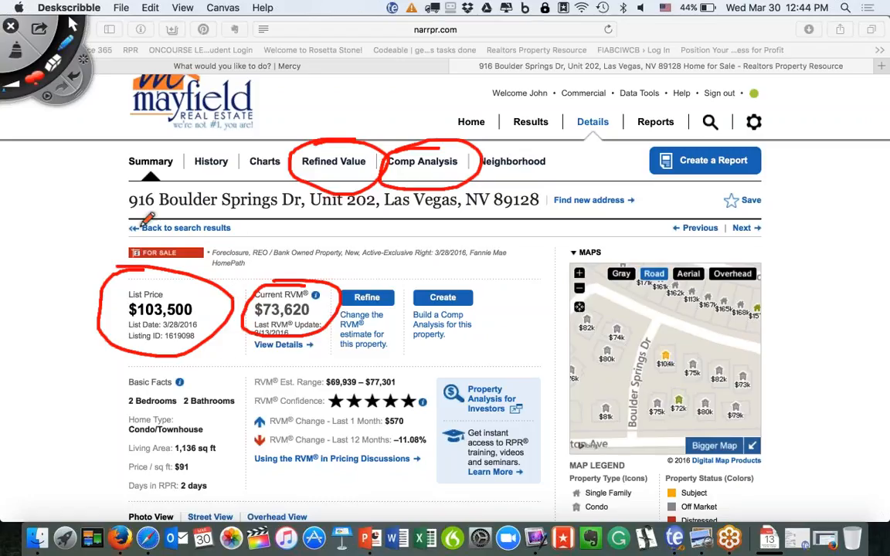
pyautogui.click(15, 47)
pyautogui.click(72, 24)
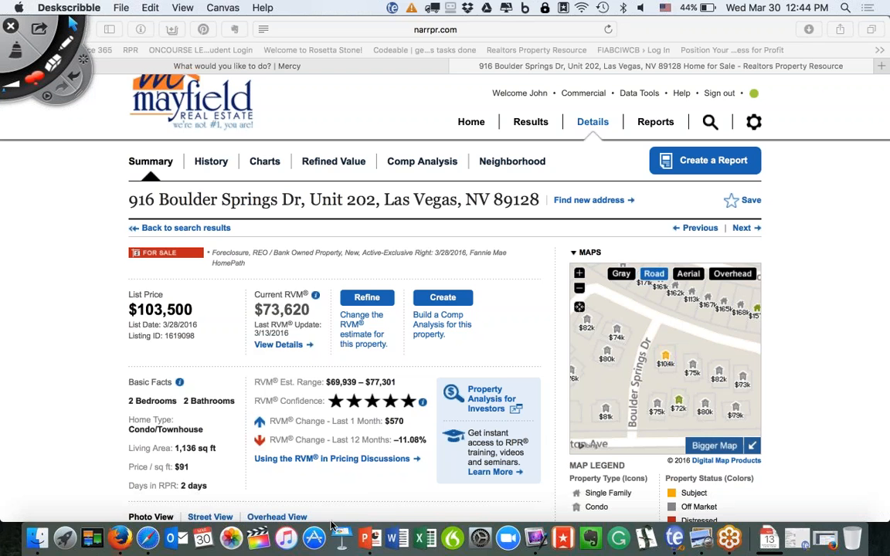
# Run an advanced For Sale search of Las Vegas, Nevada limited to distressed listing types.
pyautogui.click(471, 122)
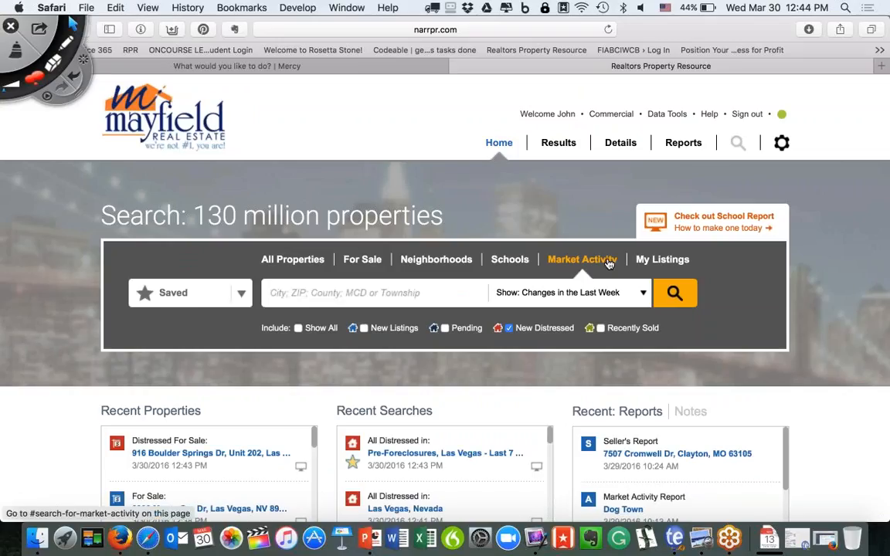
pyautogui.click(363, 260)
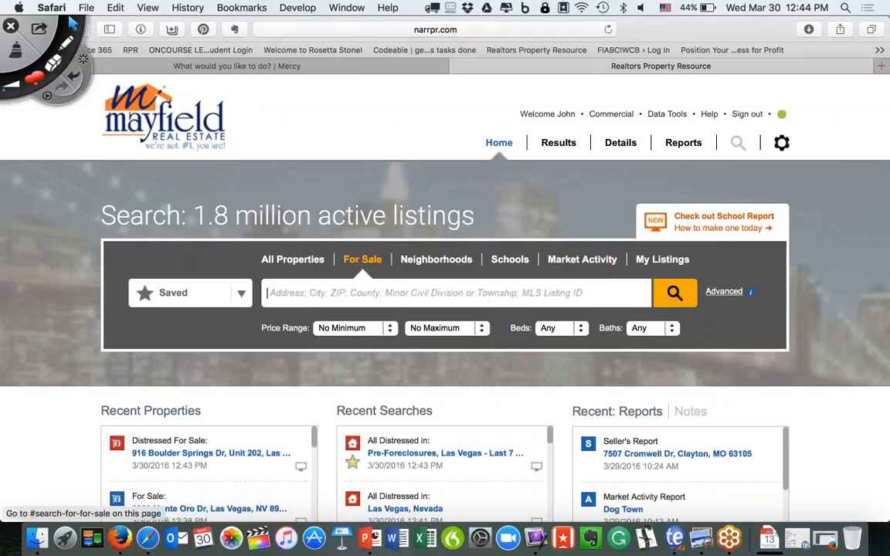
pyautogui.write('Las Vegas')
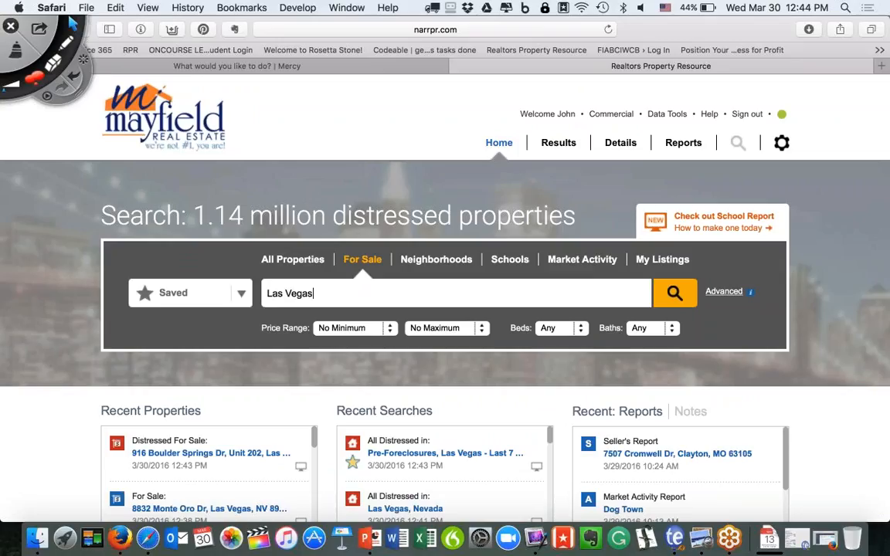
pyautogui.click(321, 315)
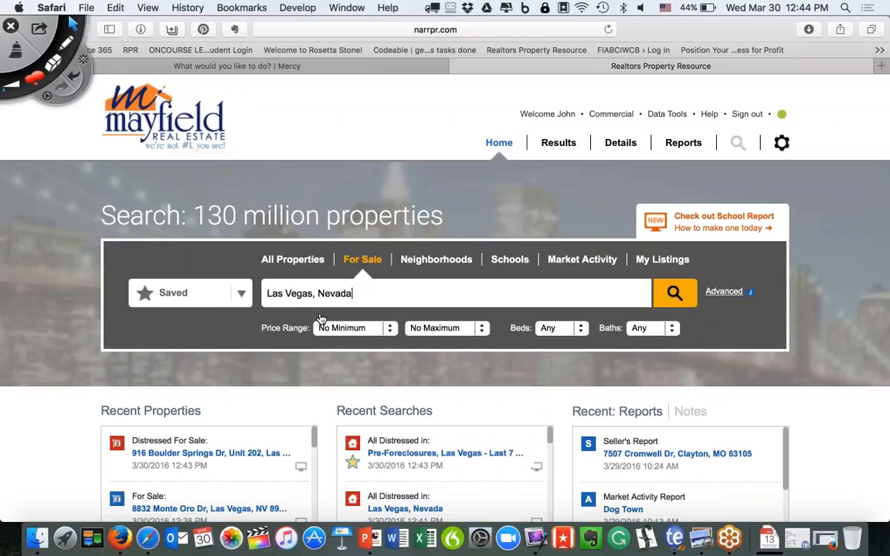
pyautogui.click(724, 294)
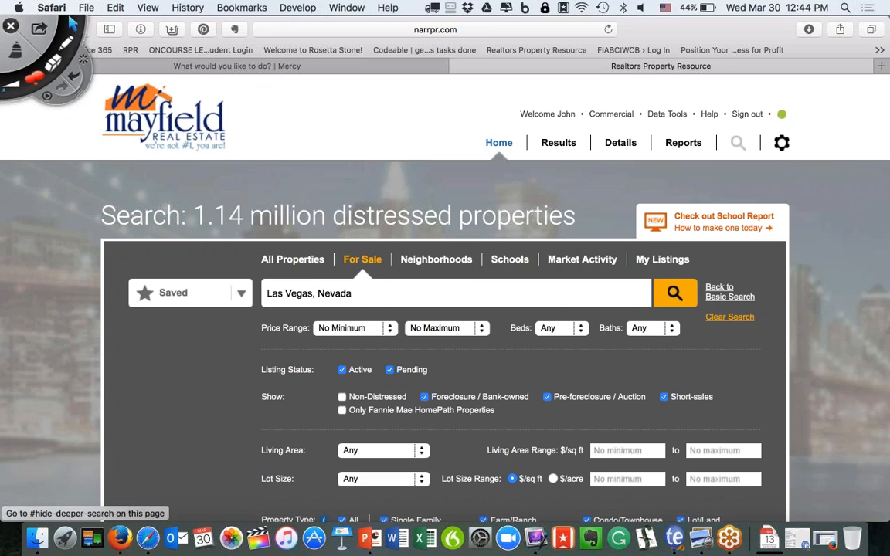
pyautogui.scroll(-1, 445, 309)
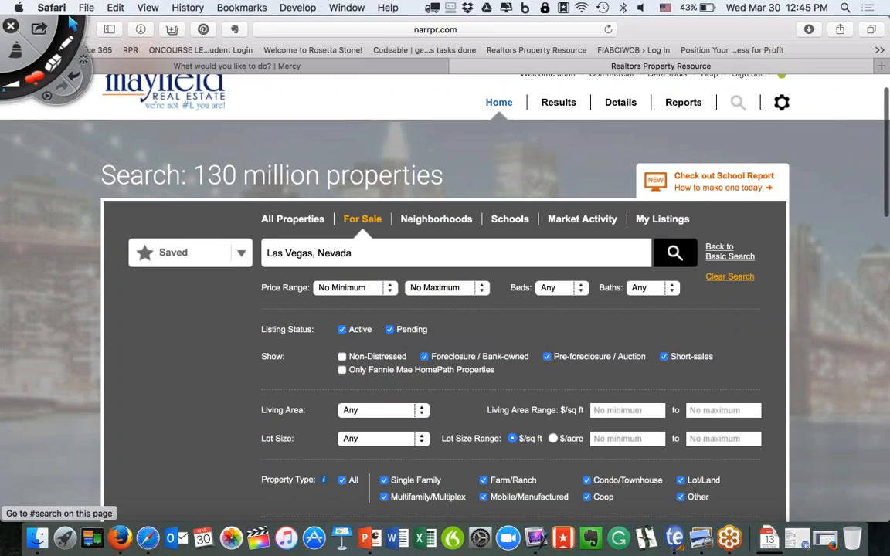
pyautogui.click(675, 252)
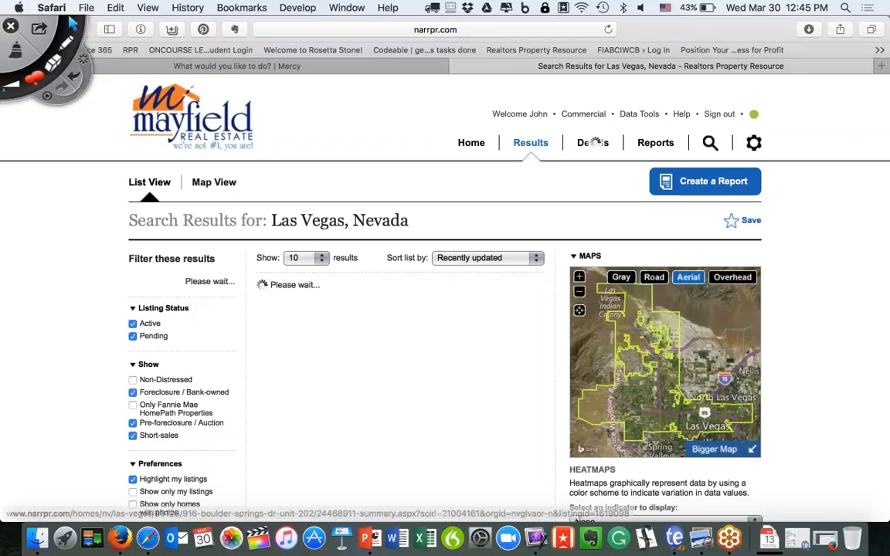
# Circle and arrow the Listing Status and Non-Distressed filters in red, then clear the drawings.
pyautogui.click(73, 44)
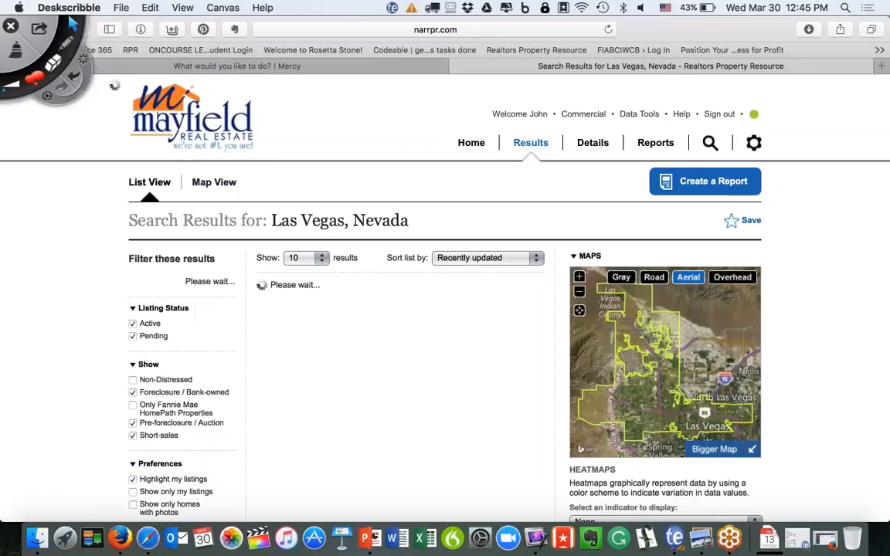
pyautogui.moveTo(106, 293)
pyautogui.mouseDown()
pyautogui.moveTo(59, 385)
pyautogui.moveTo(143, 454)
pyautogui.moveTo(252, 357)
pyautogui.moveTo(112, 272)
pyautogui.mouseUp()
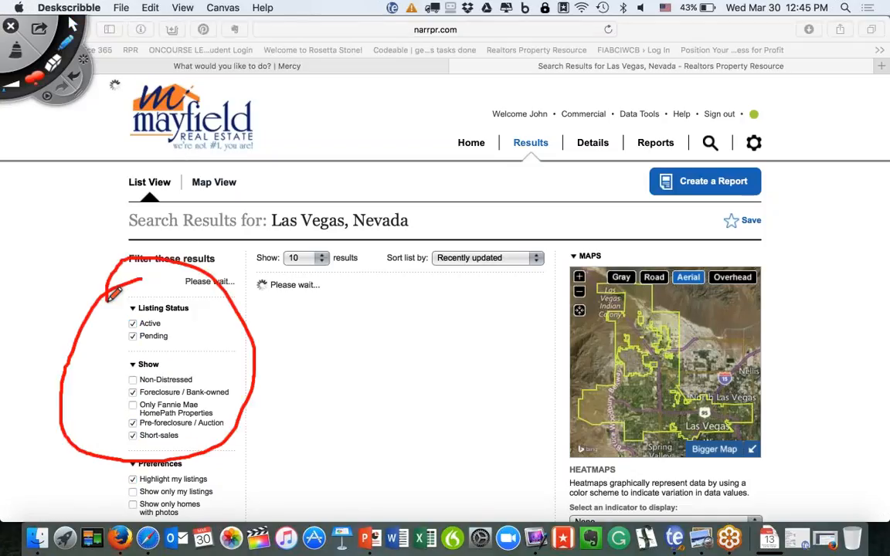
pyautogui.moveTo(72, 154); pyautogui.dragTo(113, 345)
pyautogui.moveTo(114, 312); pyautogui.dragTo(113, 346)
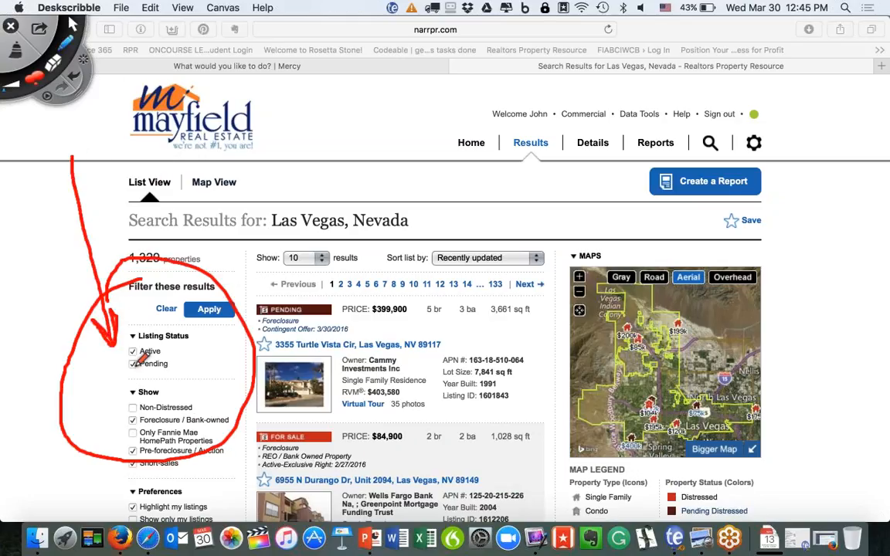
pyautogui.moveTo(151, 379)
pyautogui.mouseDown()
pyautogui.moveTo(116, 398)
pyautogui.moveTo(159, 416)
pyautogui.moveTo(199, 398)
pyautogui.moveTo(144, 380)
pyautogui.mouseUp()
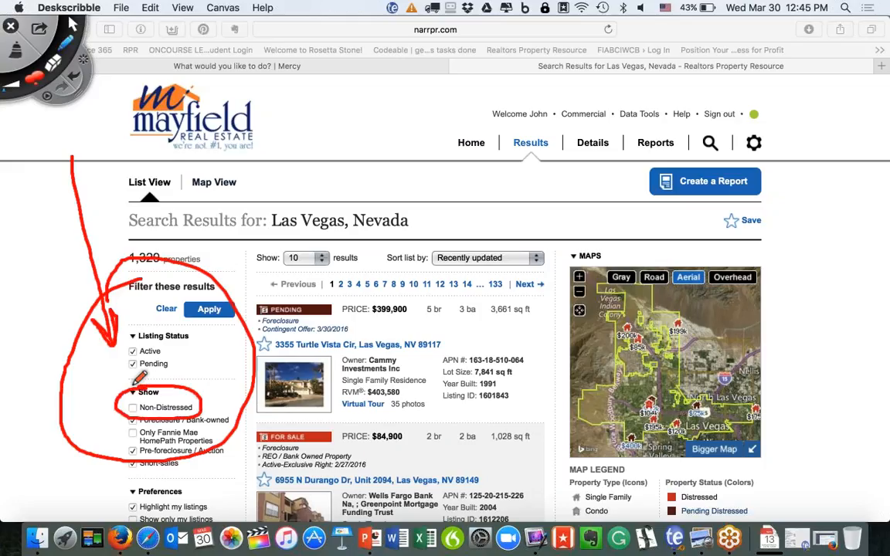
pyautogui.click(17, 40)
pyautogui.click(65, 22)
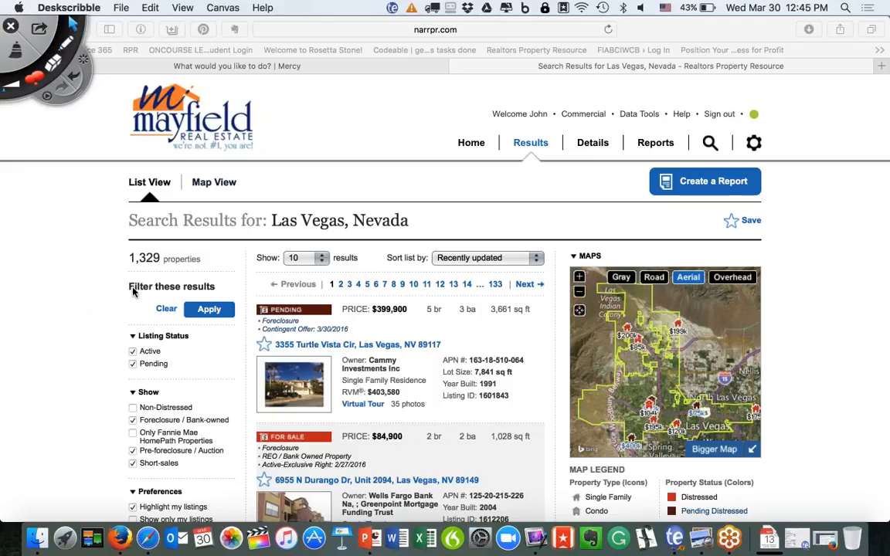
# Include Non-Distressed properties (1,329 results) and toggle between Bigger Map and Smaller Map.
pyautogui.click(133, 411)
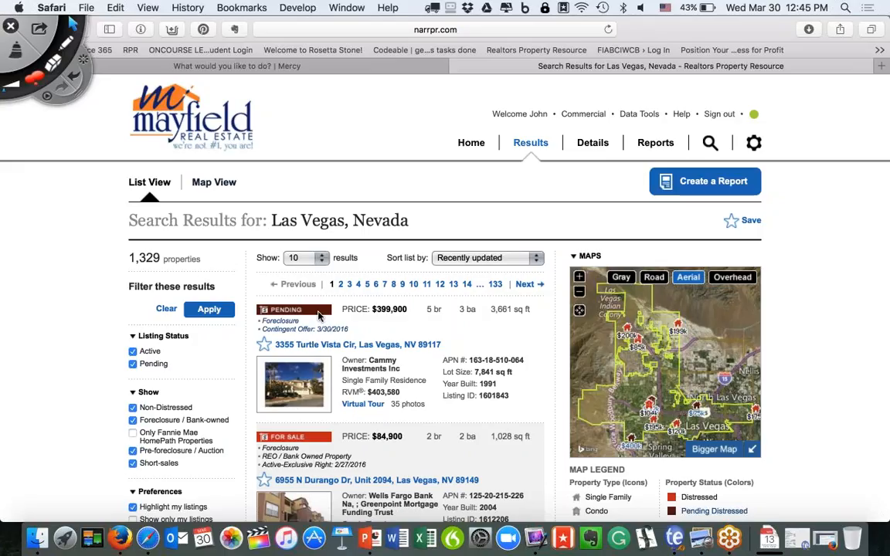
pyautogui.scroll(-3, 319, 315)
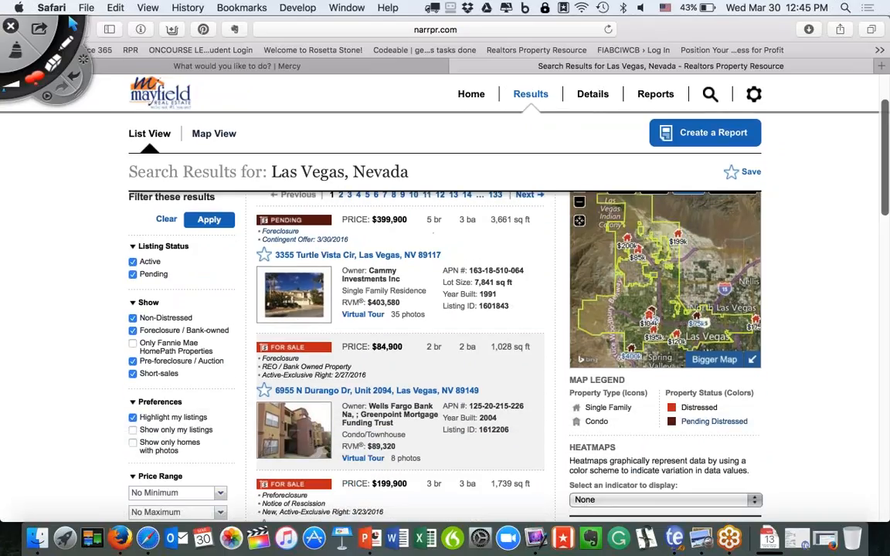
pyautogui.click(715, 360)
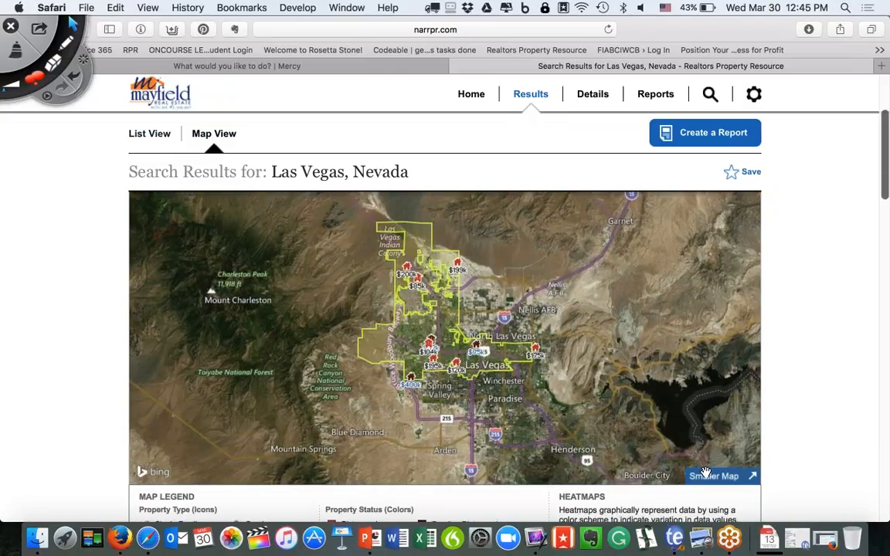
pyautogui.click(714, 476)
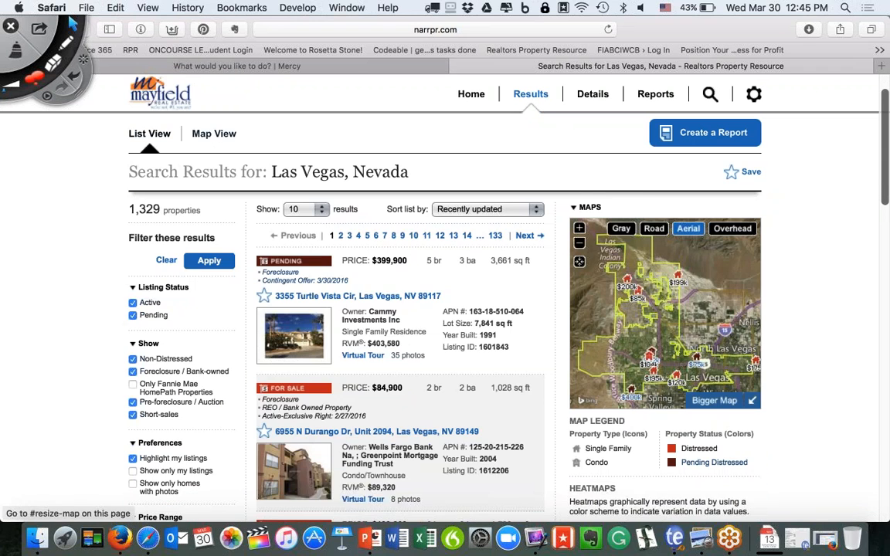
# Advance the PowerPoint deck to slide 11, Mapping Tools, then bring the Las Vegas results forward.
pyautogui.click(364, 537)
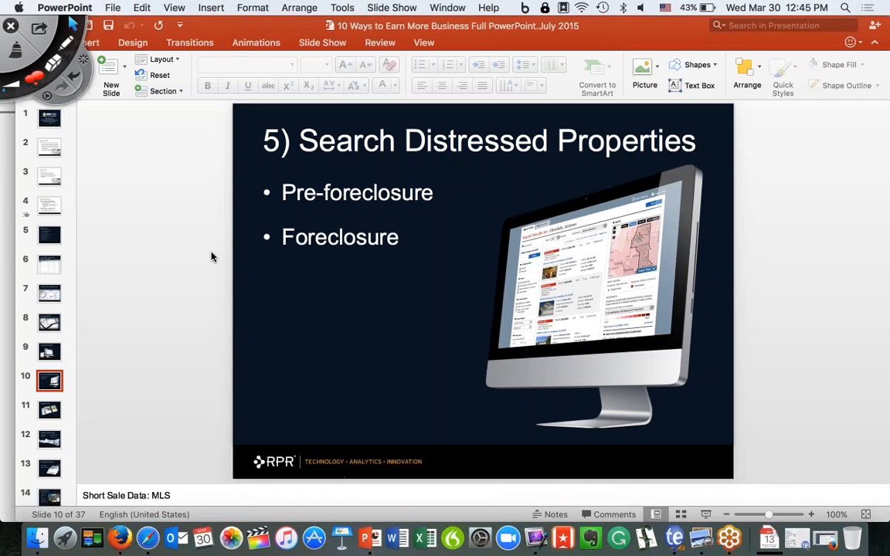
pyautogui.click(50, 411)
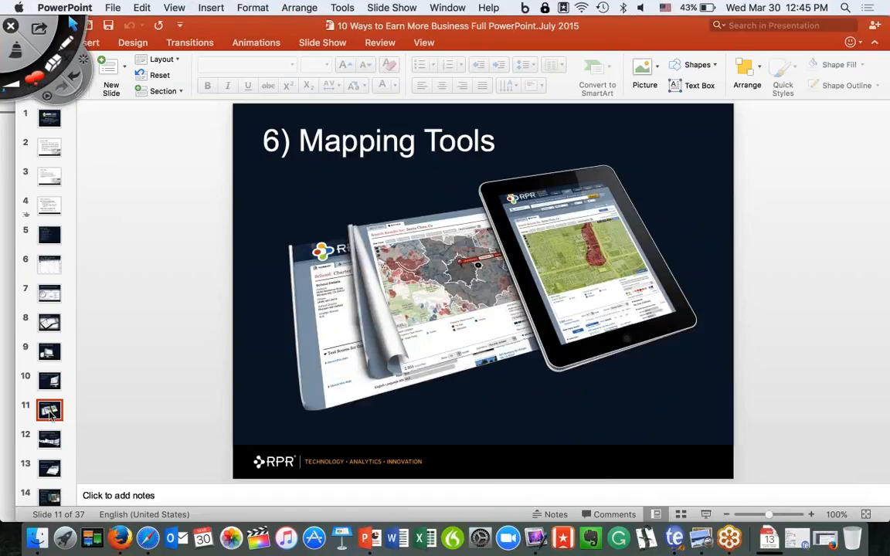
pyautogui.click(10, 403)
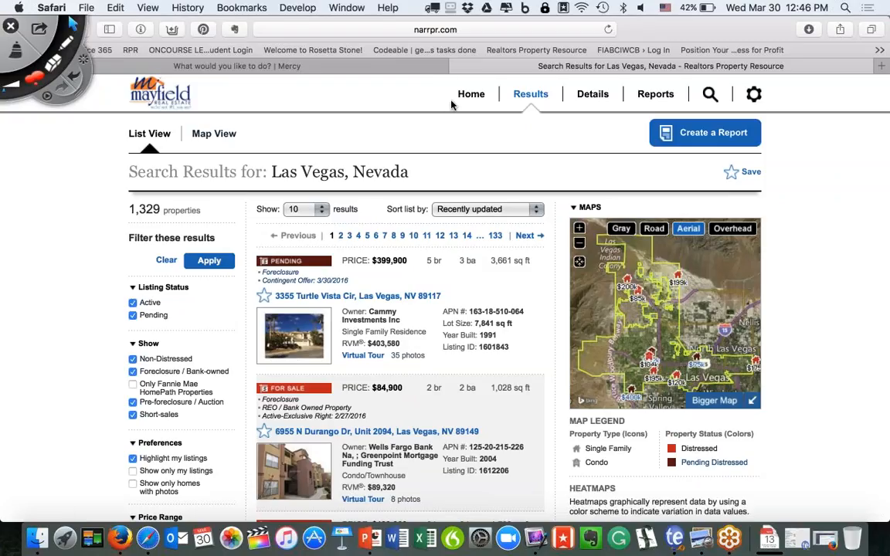
# Go back to the RPR Home page and place the cursor in the location search box.
pyautogui.click(470, 94)
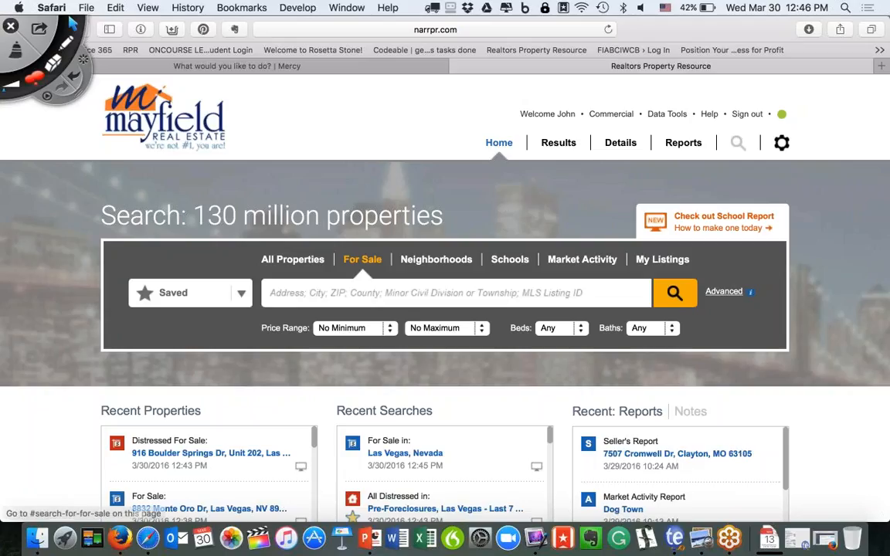
pyautogui.click(332, 293)
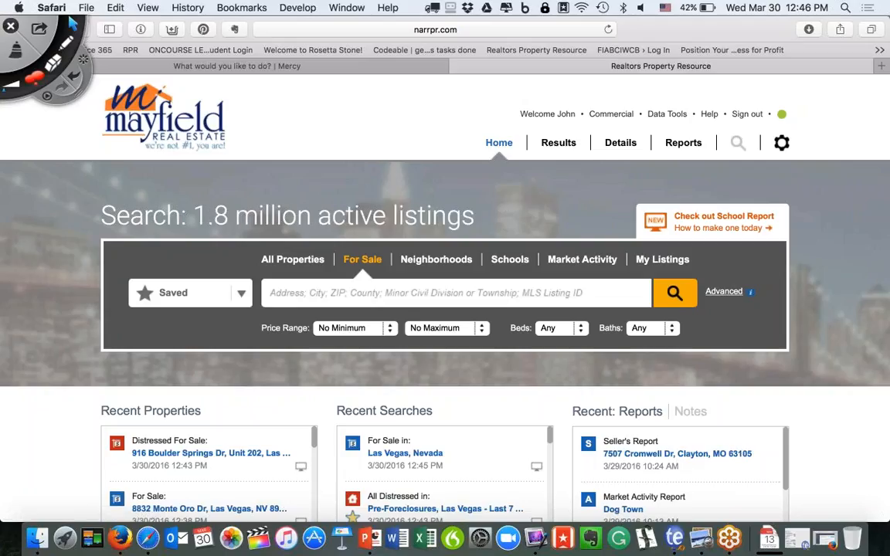
# Run a For Sale search for Las Vegas, Nevada.
pyautogui.write('Las Vegas')
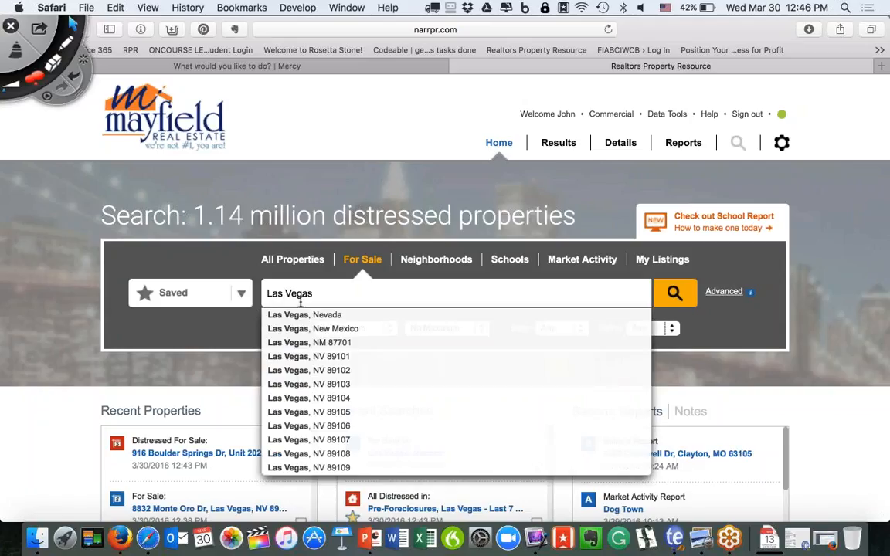
pyautogui.press('Down')
pyautogui.press('Return')
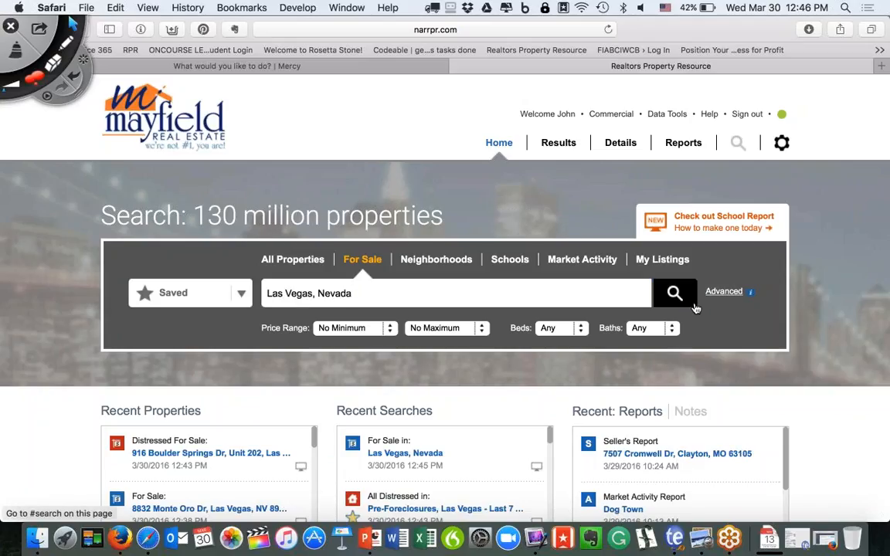
pyautogui.click(675, 294)
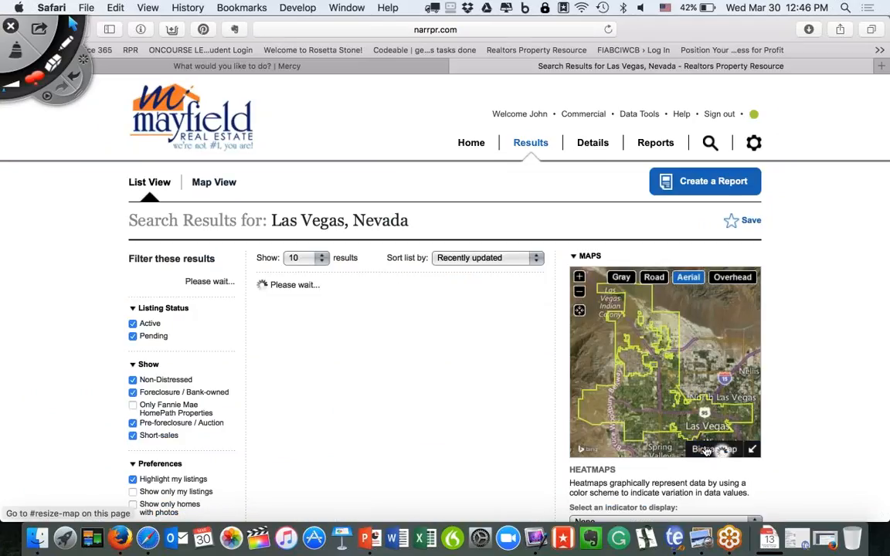
# Enlarge the results map to full width and glance at the geography overlay list.
pyautogui.click(707, 451)
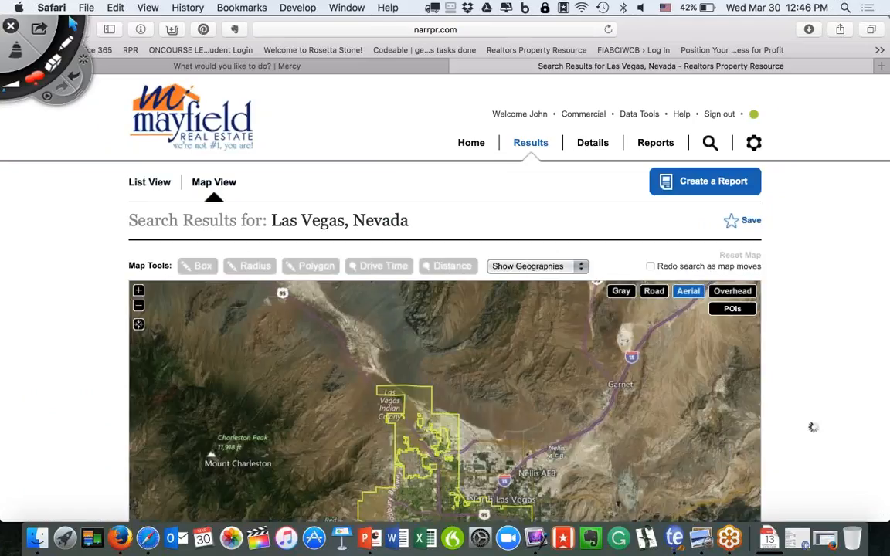
pyautogui.scroll(-2, 813, 427)
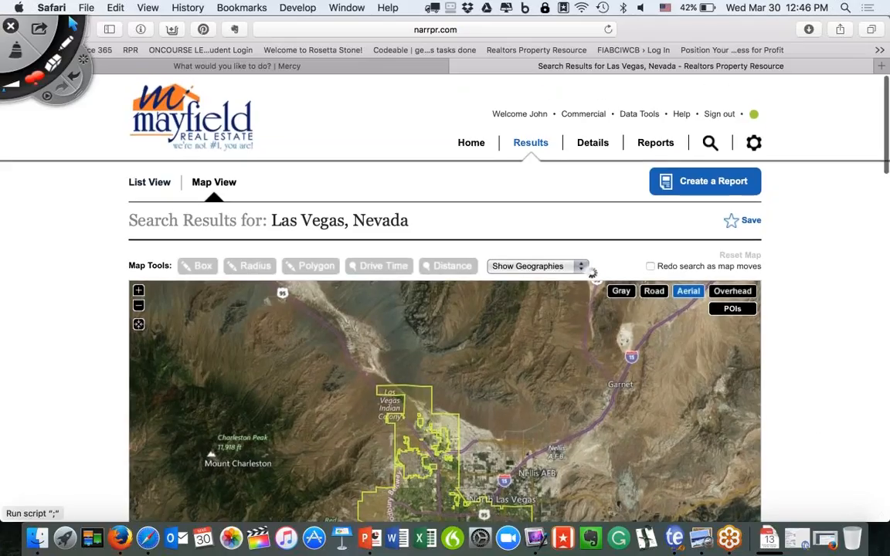
pyautogui.click(581, 266)
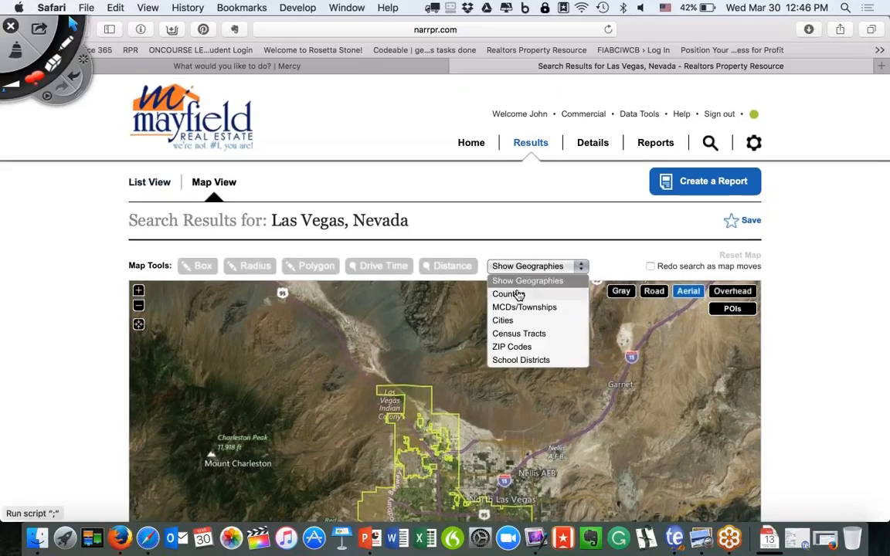
pyautogui.click(581, 266)
pyautogui.scroll(-1, 493, 384)
pyautogui.scroll(-3, 493, 384)
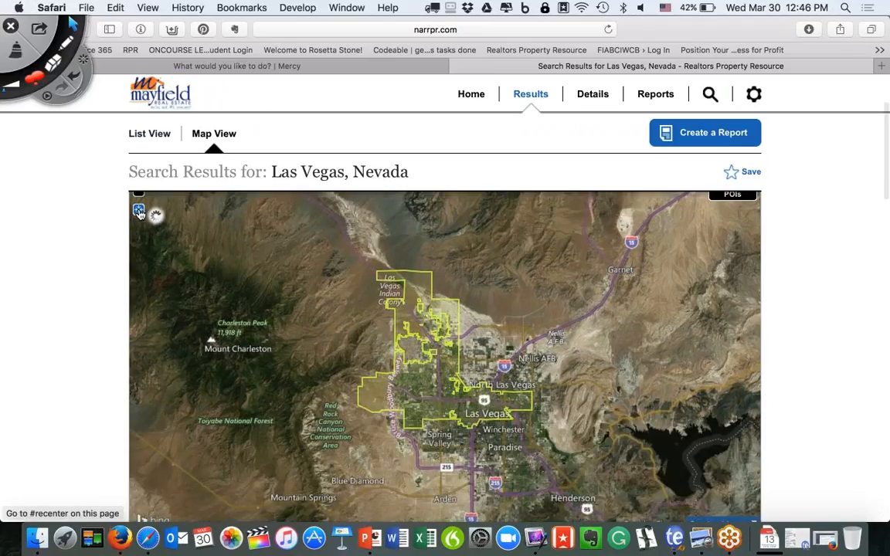
pyautogui.scroll(2, 192, 248)
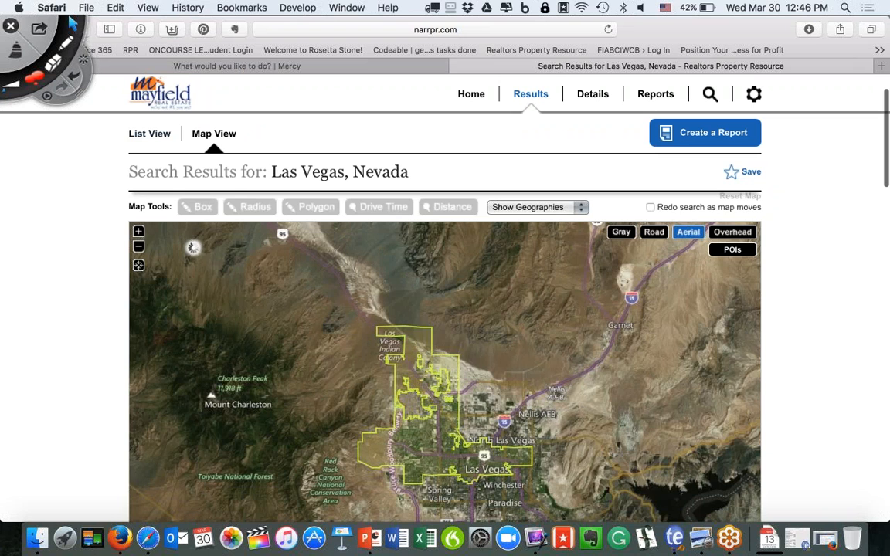
# Zoom the aerial map in five levels and pan to frame the Painted Desert Golf Club area.
pyautogui.click(139, 232)
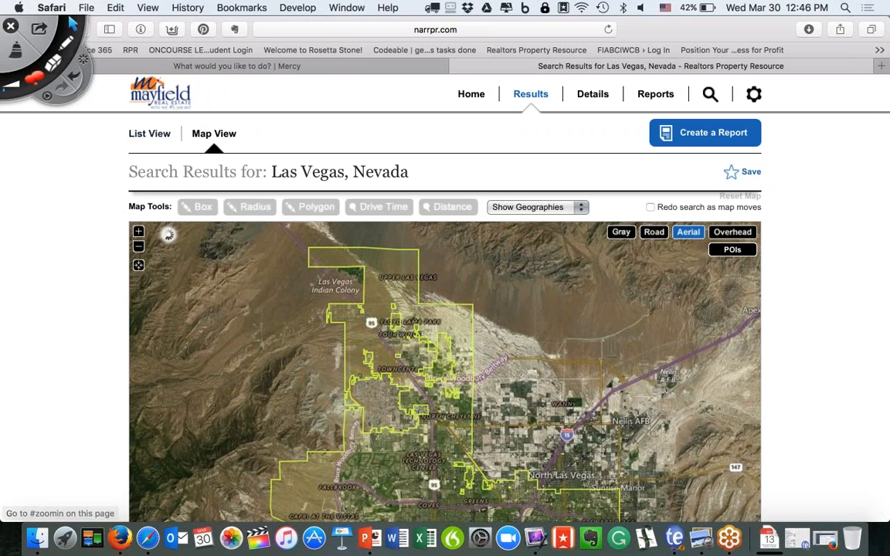
pyautogui.click(138, 232)
pyautogui.click(138, 231)
pyautogui.click(139, 232)
pyautogui.click(139, 232)
pyautogui.moveTo(313, 374); pyautogui.dragTo(777, 370)
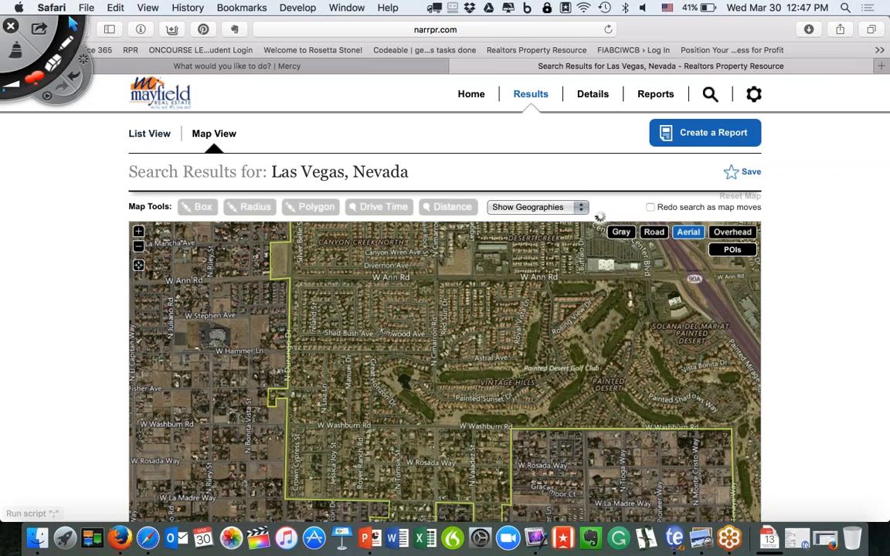
pyautogui.click(529, 204)
pyautogui.scroll(2, 533, 248)
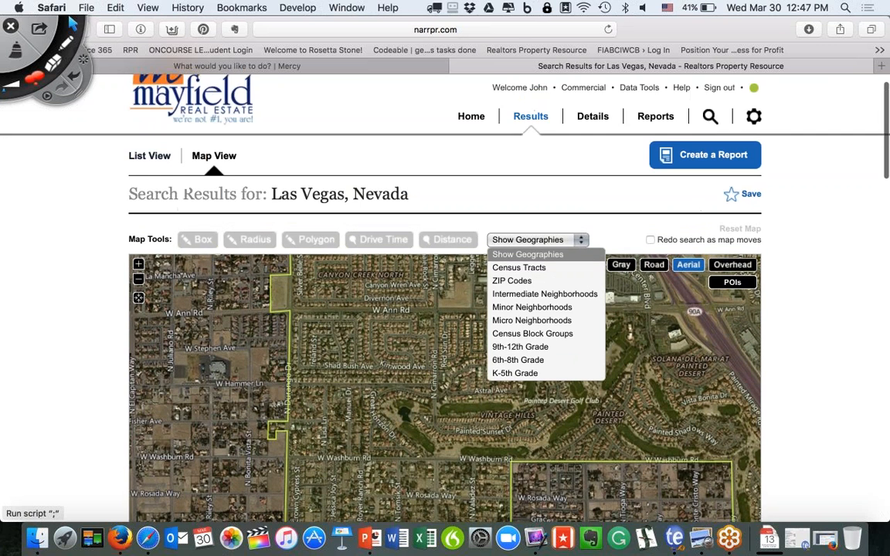
pyautogui.scroll(-2, 445, 347)
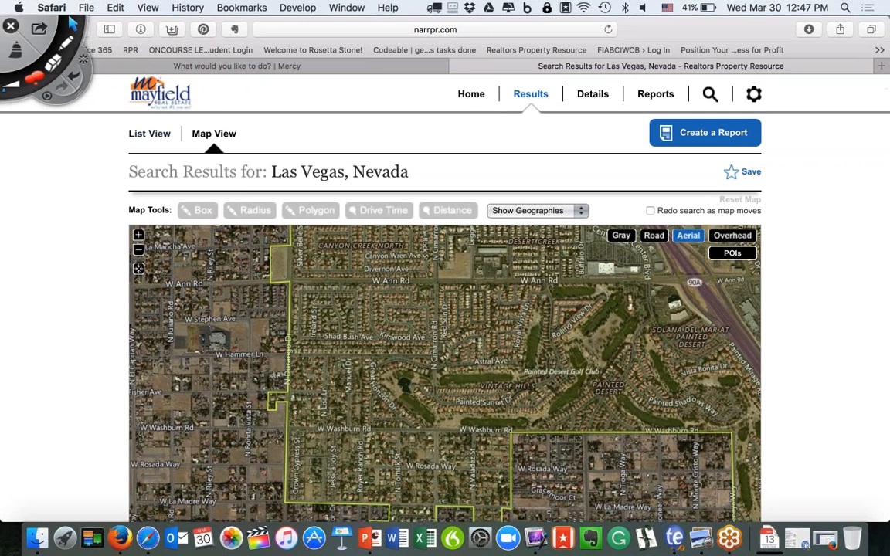
pyautogui.moveTo(480, 297); pyautogui.dragTo(387, 292)
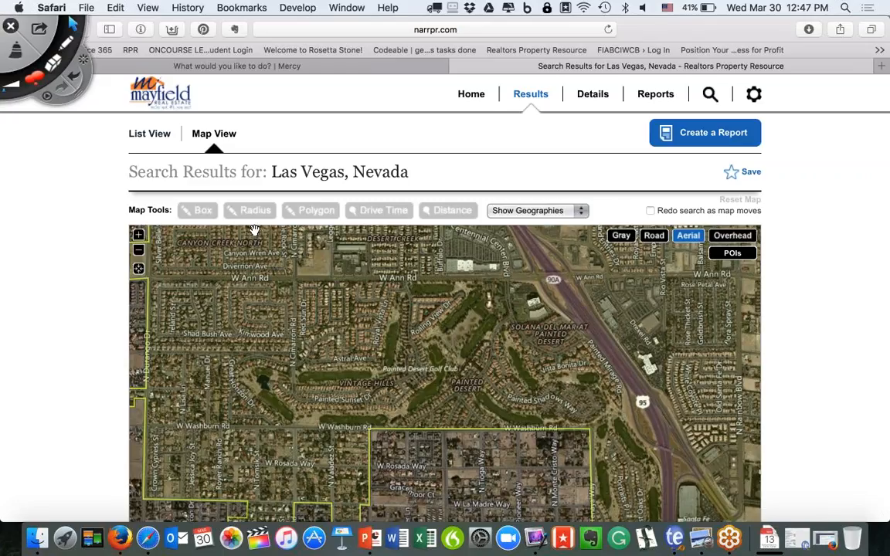
pyautogui.click(318, 213)
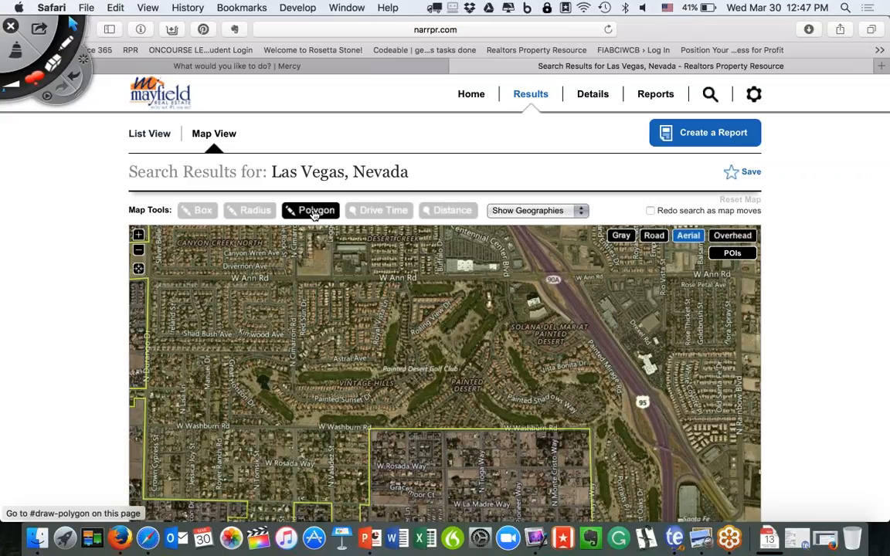
# Draw a closed polygon around the golf course from W Ann Rd to W Washburn Rd and Painted Desert.
pyautogui.click(314, 213)
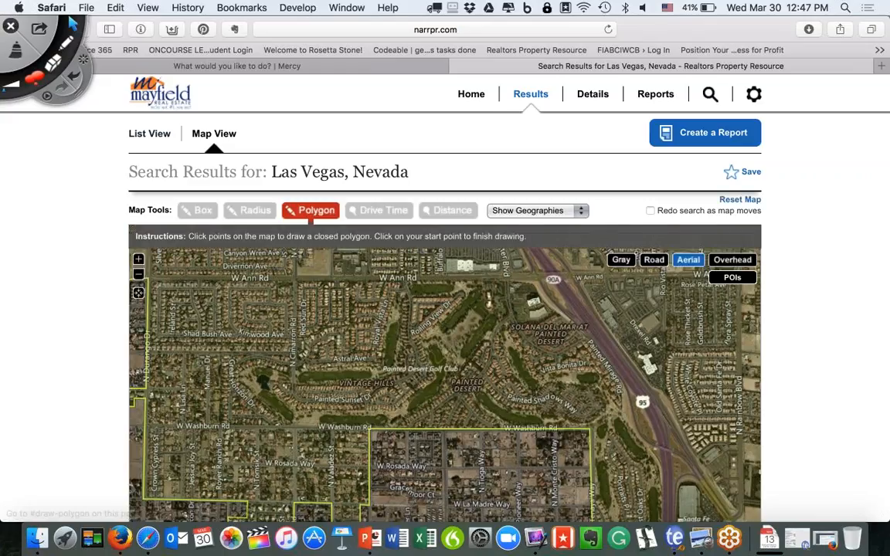
pyautogui.click(291, 276)
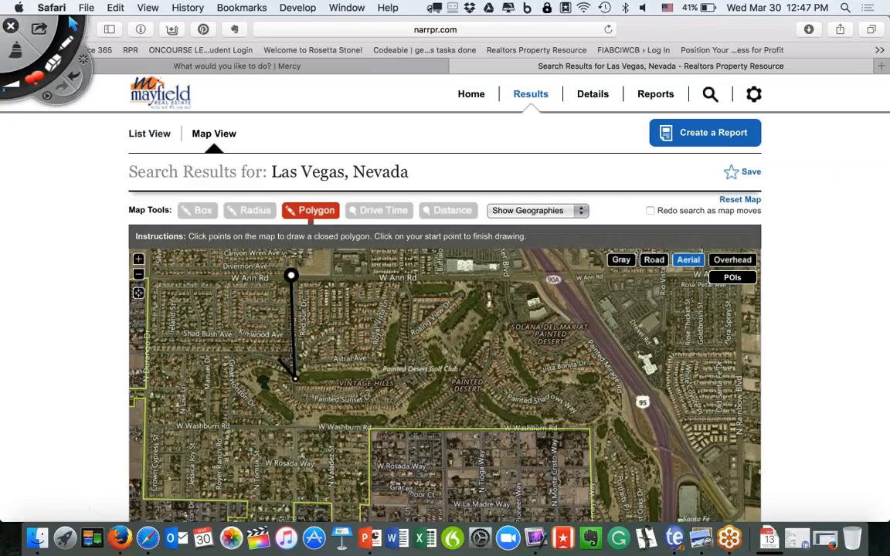
pyautogui.click(295, 378)
pyautogui.click(255, 352)
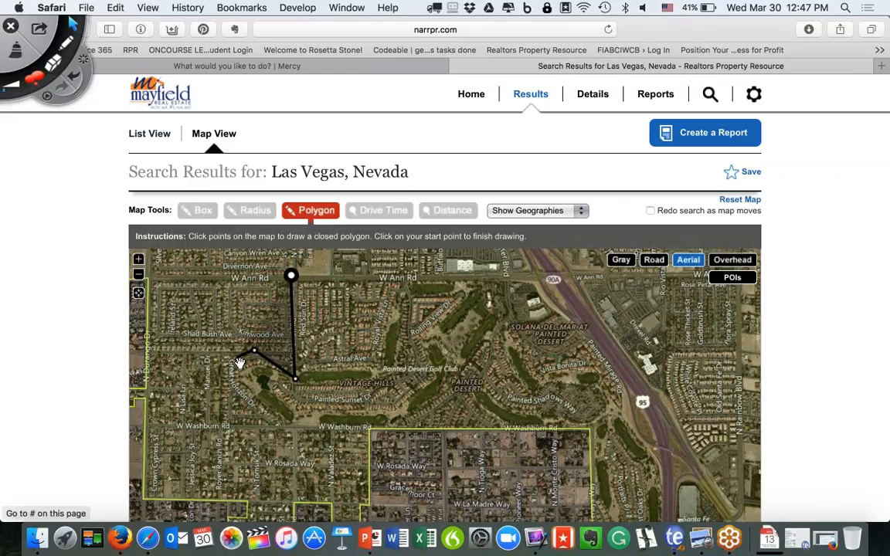
pyautogui.click(232, 365)
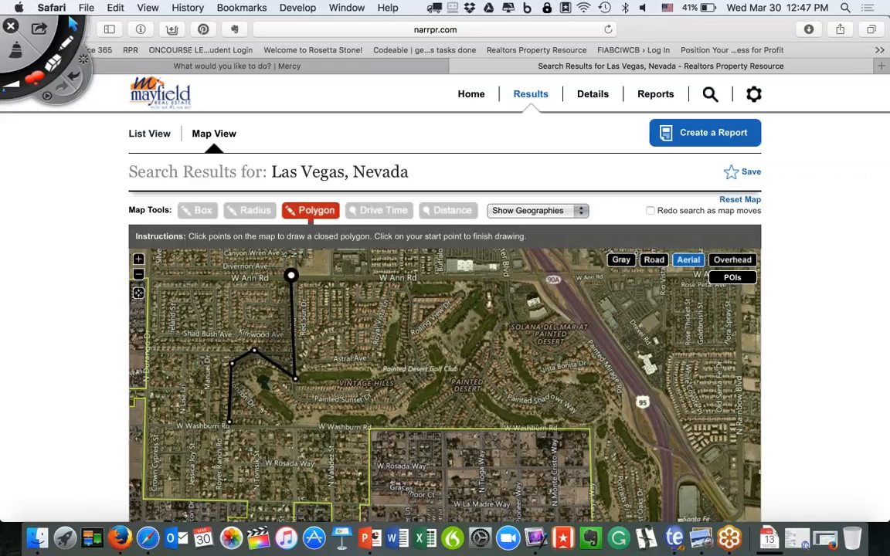
pyautogui.click(230, 425)
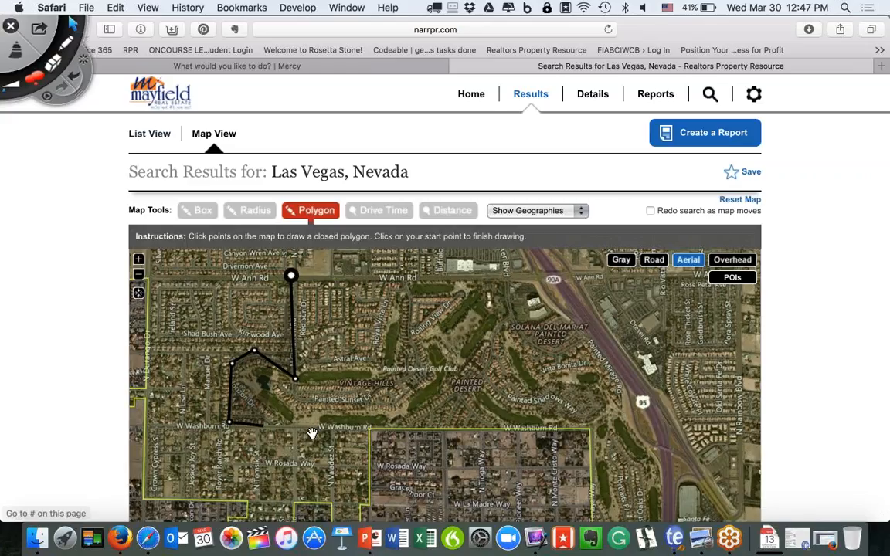
pyautogui.click(385, 429)
pyautogui.click(426, 419)
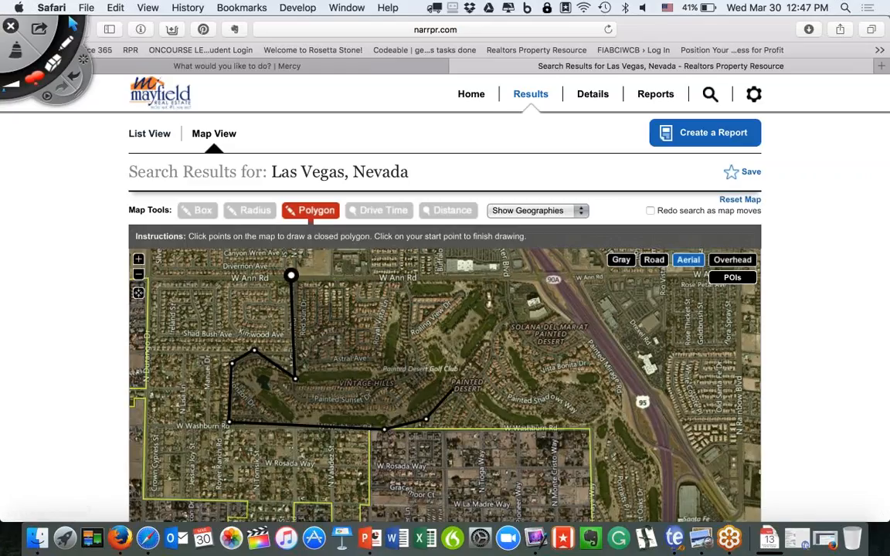
pyautogui.click(459, 391)
pyautogui.click(578, 425)
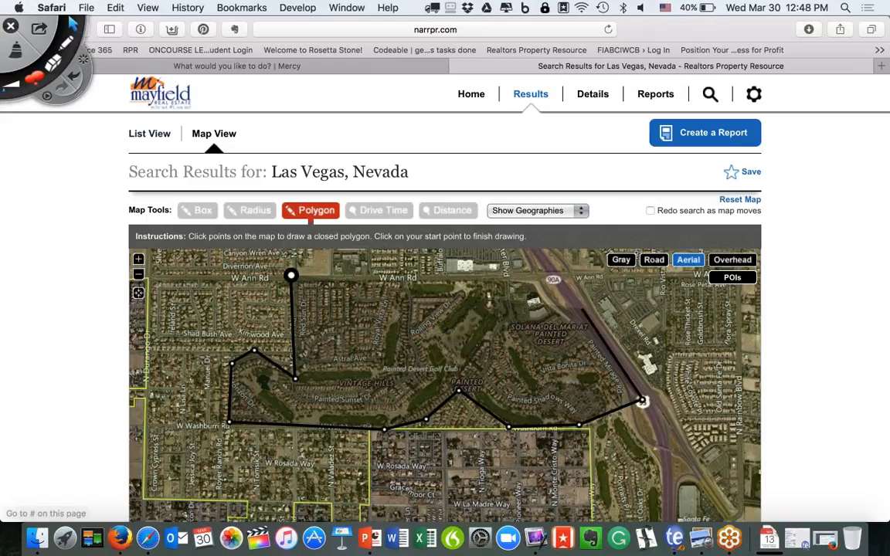
pyautogui.click(642, 401)
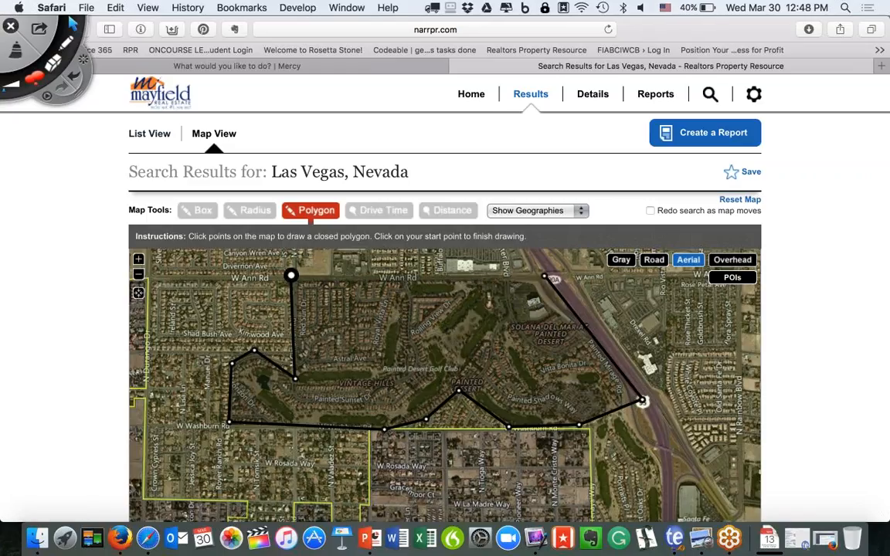
pyautogui.click(291, 275)
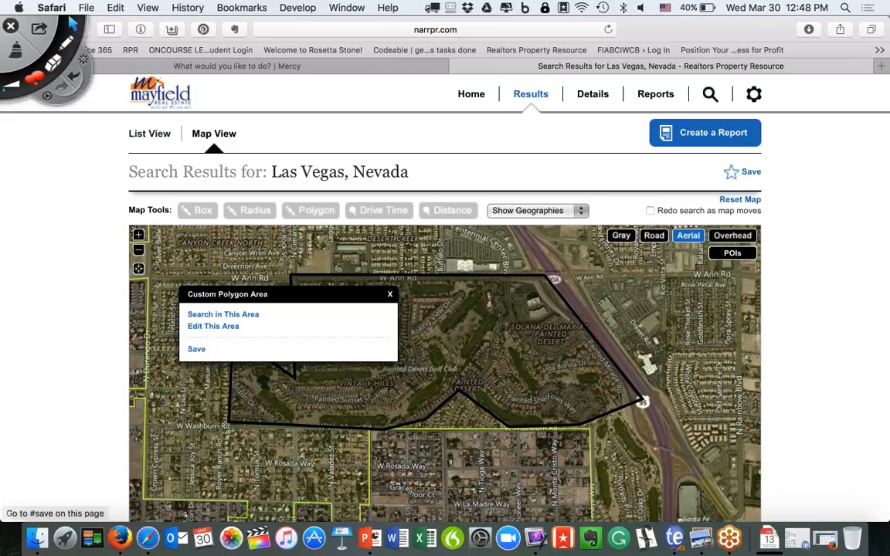
# Save the drawn polygon as 'The Dunes Subdivision' and search for listings inside it.
pyautogui.click(196, 349)
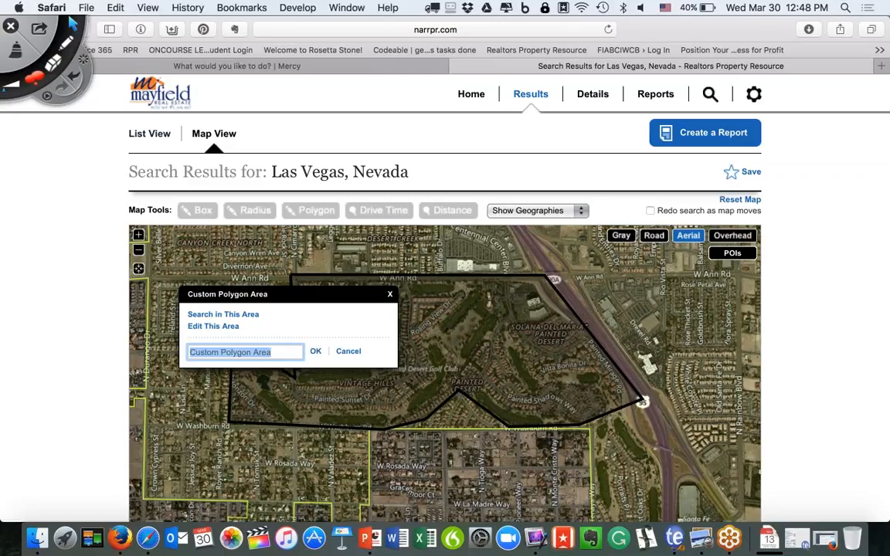
pyautogui.write('The Dunes Subdivision')
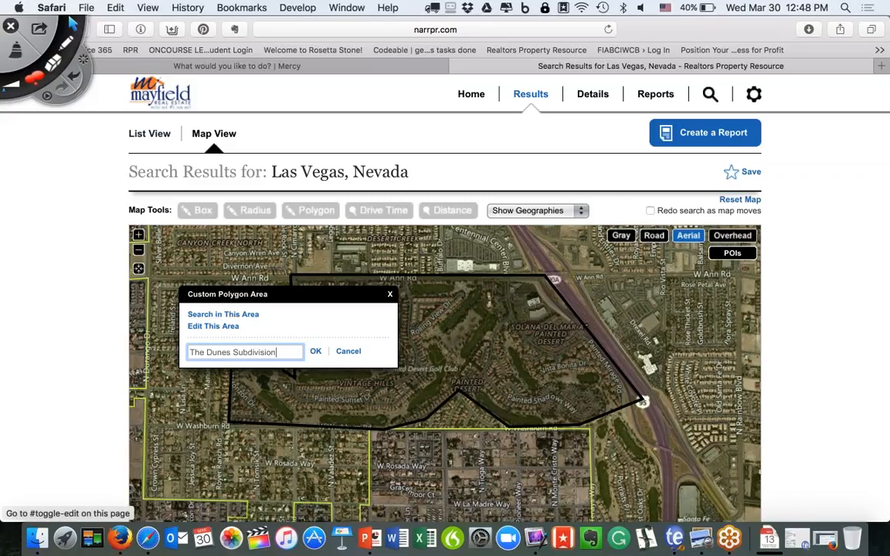
pyautogui.click(316, 352)
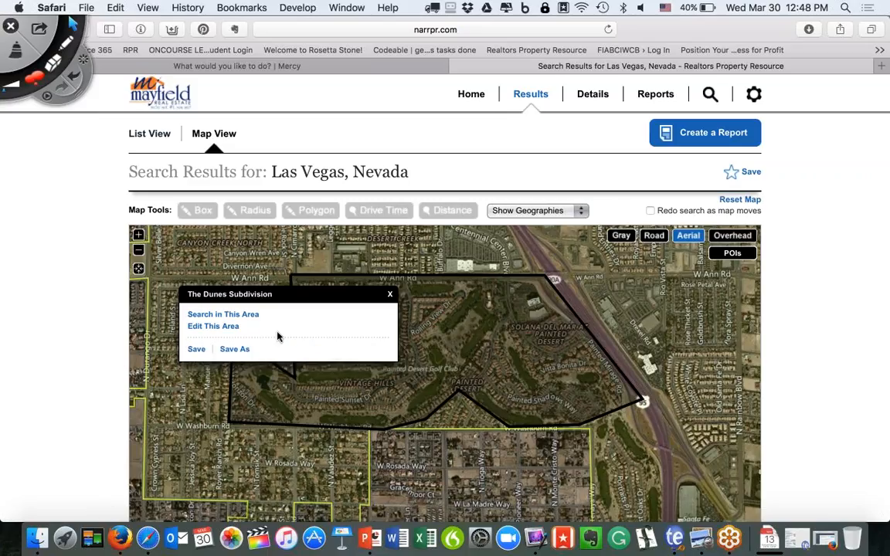
pyautogui.click(243, 315)
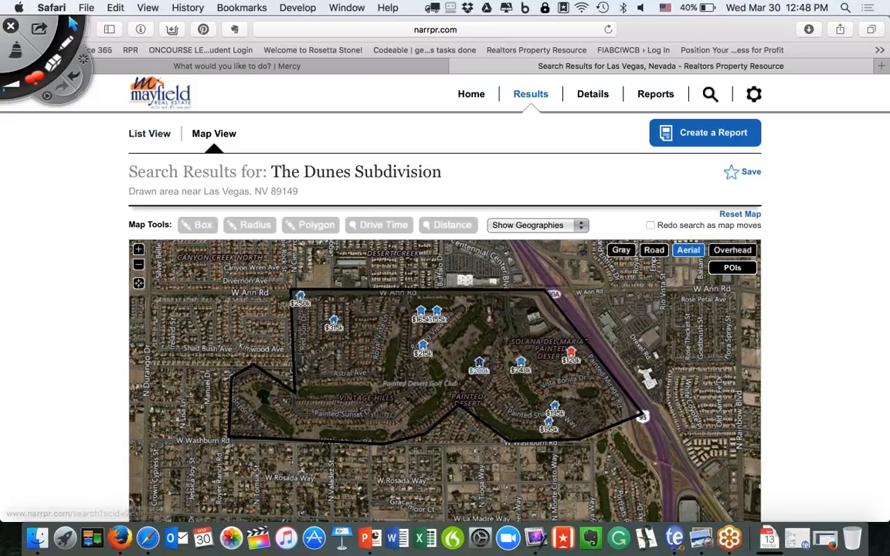
# Reload 'The Dunes Subdivision' from Home's Saved Custom Areas, then circle the Reports section.
pyautogui.click(473, 95)
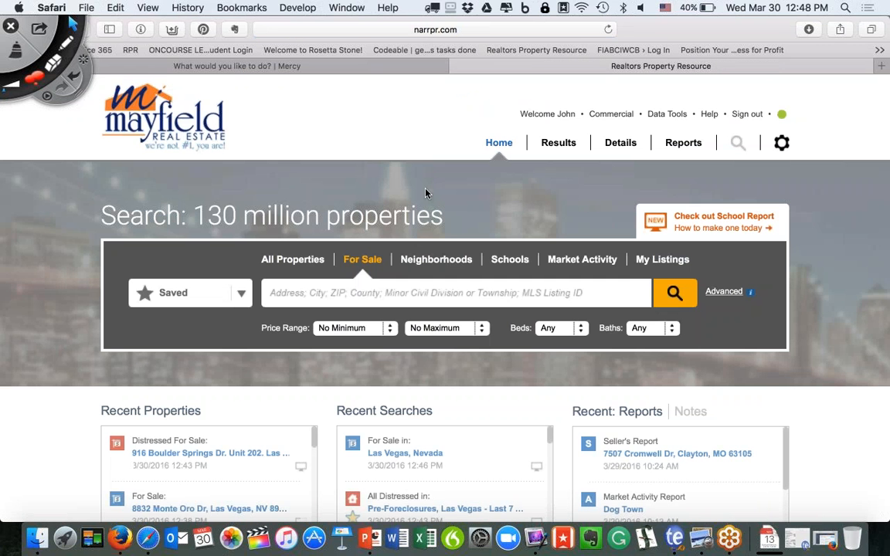
pyautogui.click(242, 292)
pyautogui.scroll(-5, 445, 309)
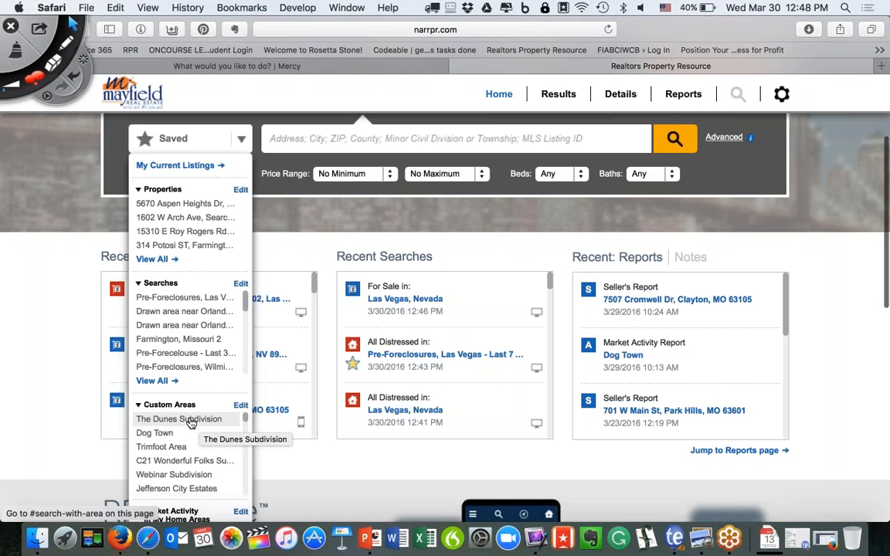
pyautogui.click(190, 421)
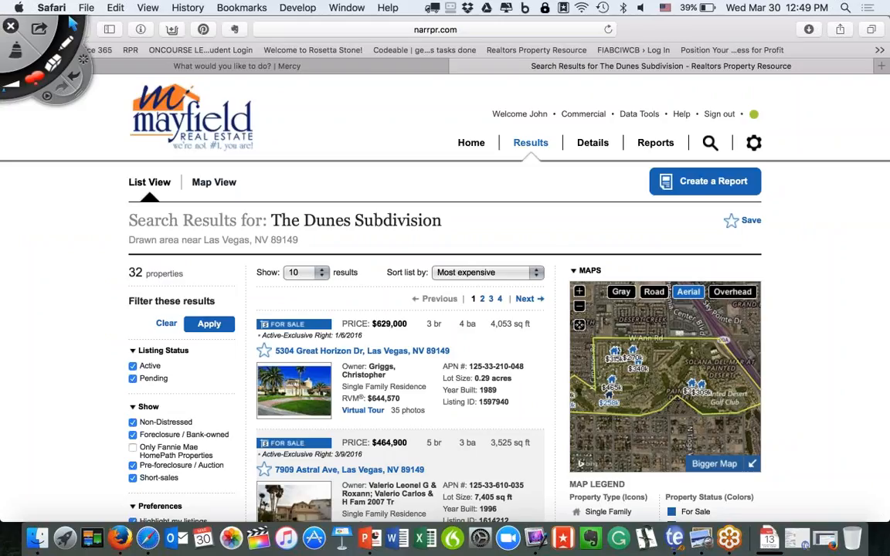
pyautogui.click(68, 48)
pyautogui.moveTo(680, 122)
pyautogui.mouseDown()
pyautogui.moveTo(685, 130)
pyautogui.moveTo(615, 139)
pyautogui.moveTo(635, 118)
pyautogui.mouseUp()
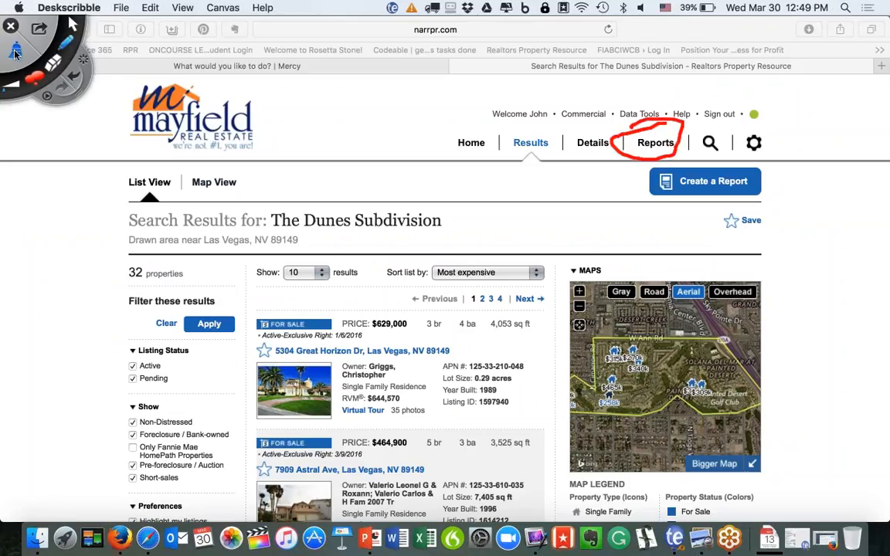
# Open the area's Reports page and mark the Market Activity Report with on-screen annotations.
pyautogui.click(15, 49)
pyautogui.click(71, 25)
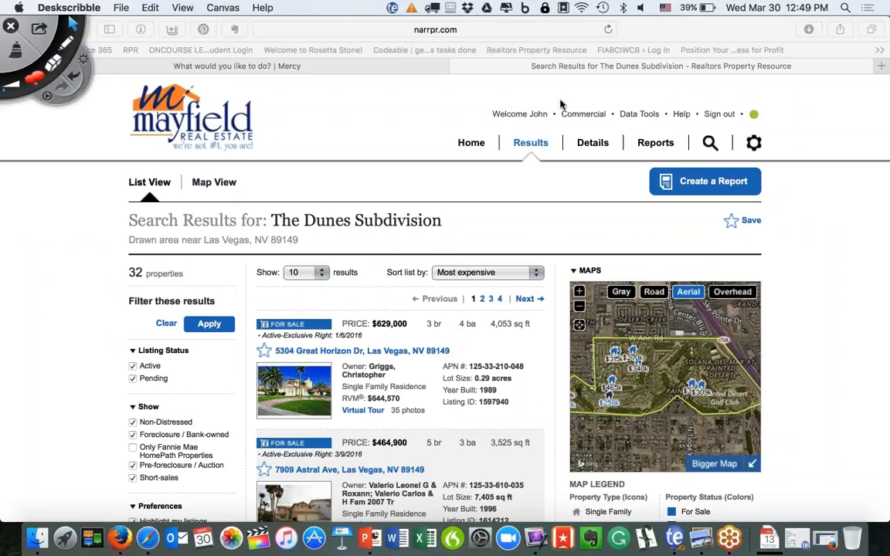
pyautogui.click(655, 143)
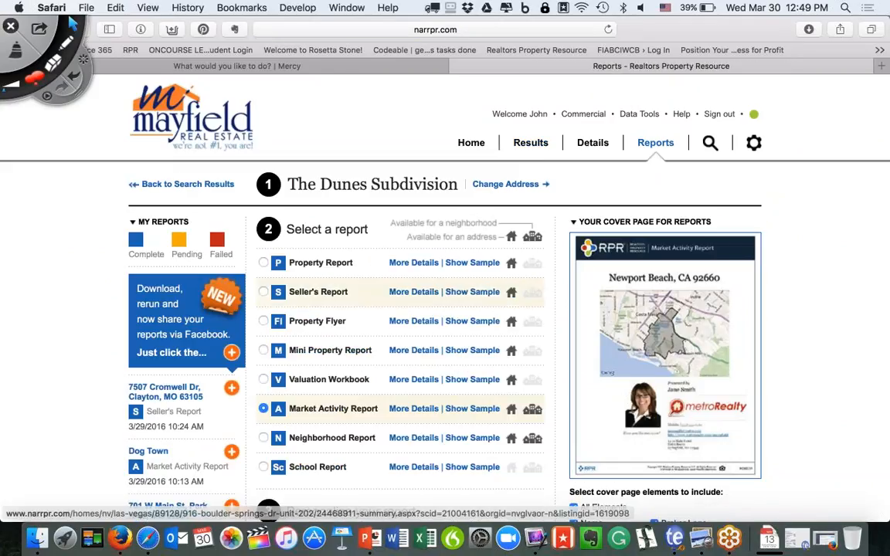
pyautogui.click(66, 48)
pyautogui.moveTo(216, 411); pyautogui.dragTo(306, 410)
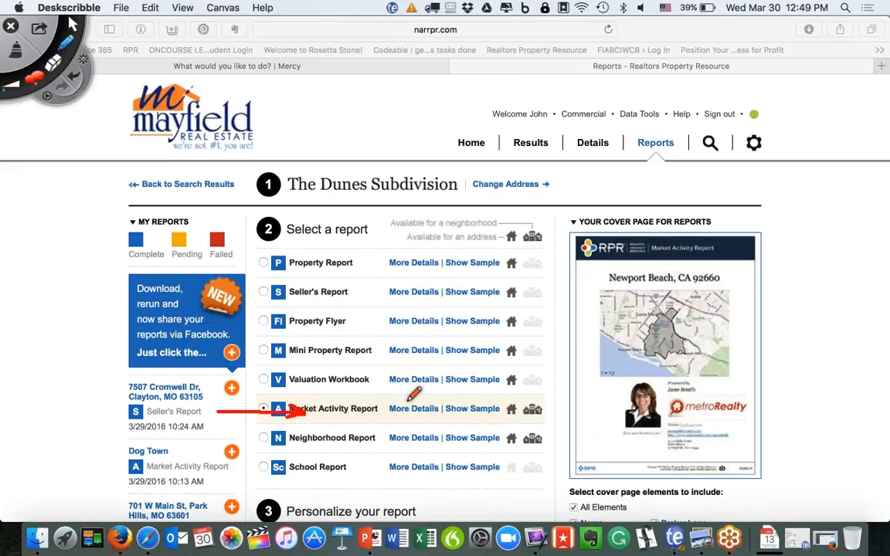
pyautogui.moveTo(396, 400)
pyautogui.mouseDown()
pyautogui.moveTo(390, 417)
pyautogui.moveTo(416, 396)
pyautogui.mouseUp()
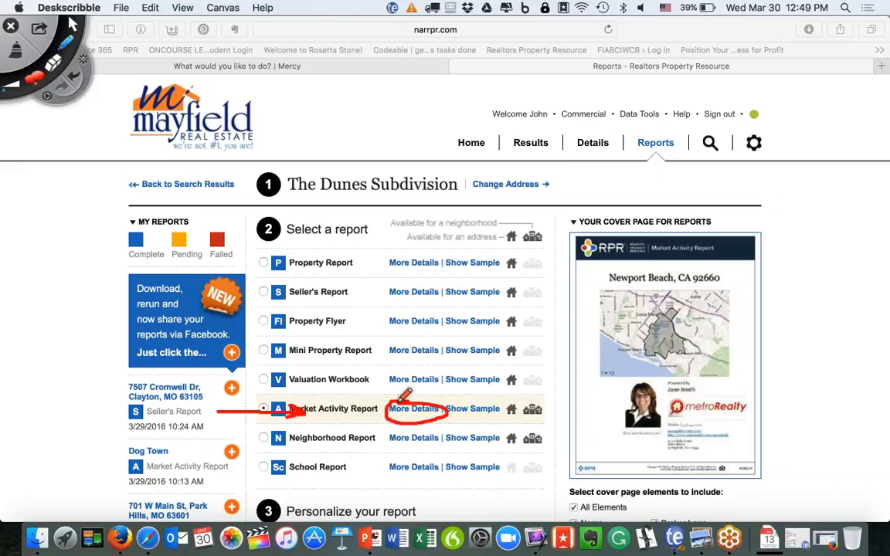
pyautogui.click(14, 49)
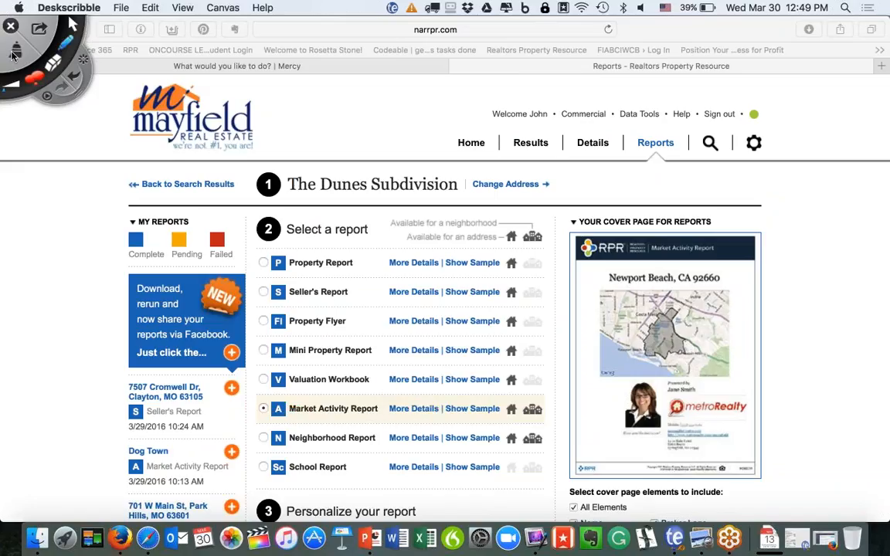
pyautogui.click(69, 25)
# Expand the Market Activity Report options, highlight Past Month and excluded items, and run it.
pyautogui.click(412, 410)
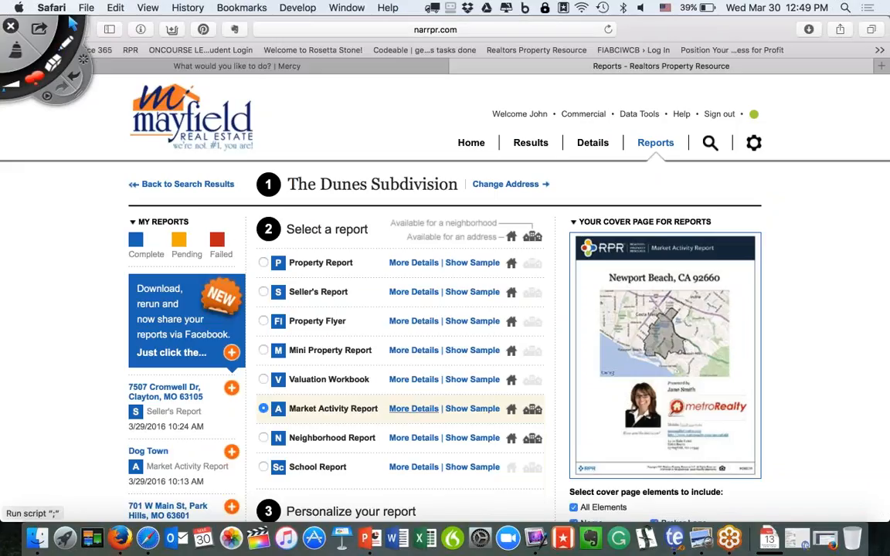
pyautogui.scroll(-4, 412, 411)
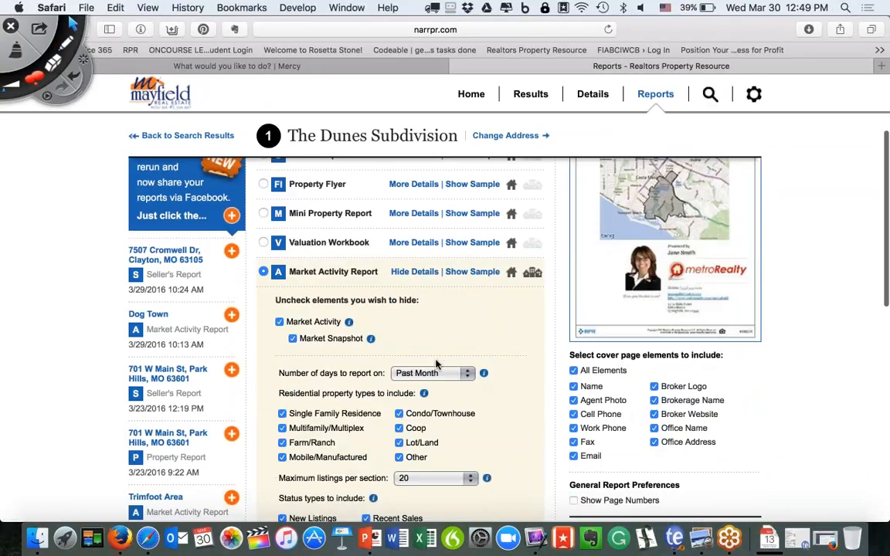
pyautogui.scroll(-3, 392, 323)
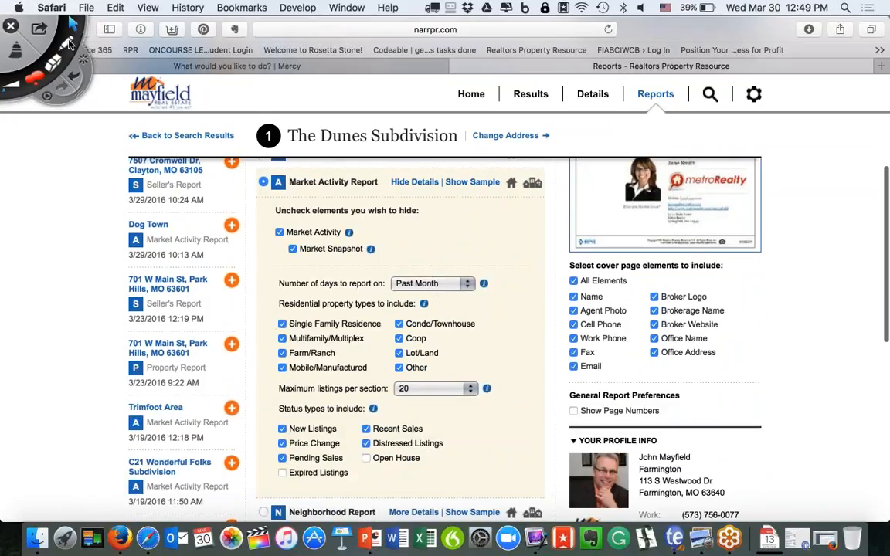
pyautogui.click(70, 44)
pyautogui.moveTo(463, 242)
pyautogui.mouseDown()
pyautogui.moveTo(408, 265)
pyautogui.moveTo(380, 295)
pyautogui.moveTo(475, 307)
pyautogui.moveTo(487, 257)
pyautogui.moveTo(451, 239)
pyautogui.mouseUp()
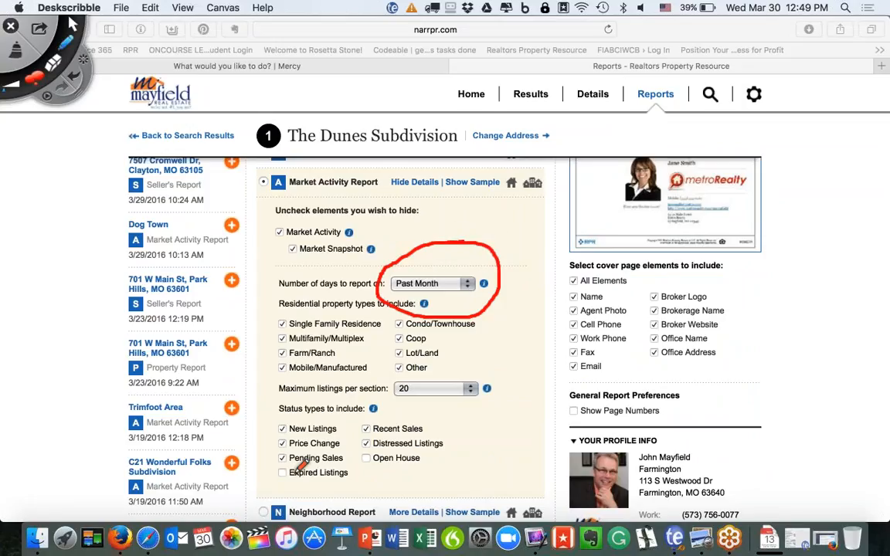
pyautogui.moveTo(291, 474)
pyautogui.mouseDown()
pyautogui.moveTo(349, 477)
pyautogui.moveTo(421, 456)
pyautogui.mouseUp()
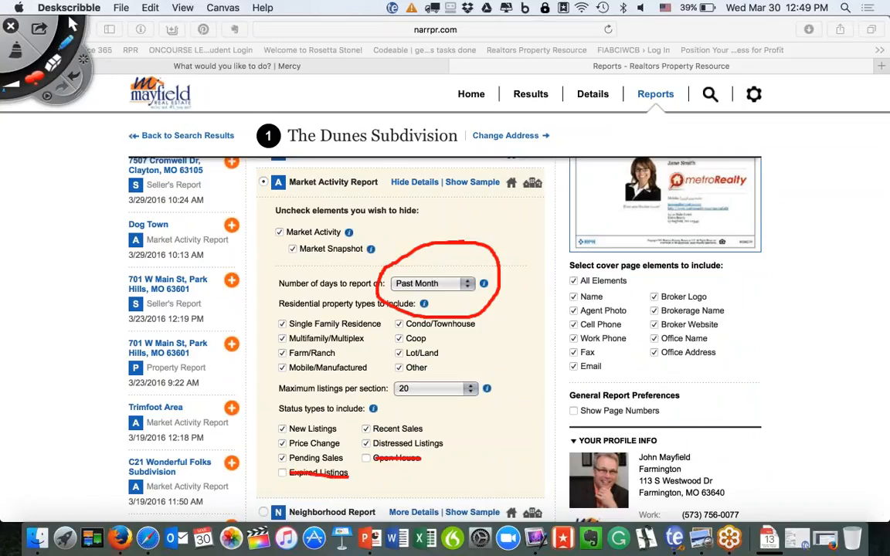
pyautogui.click(15, 46)
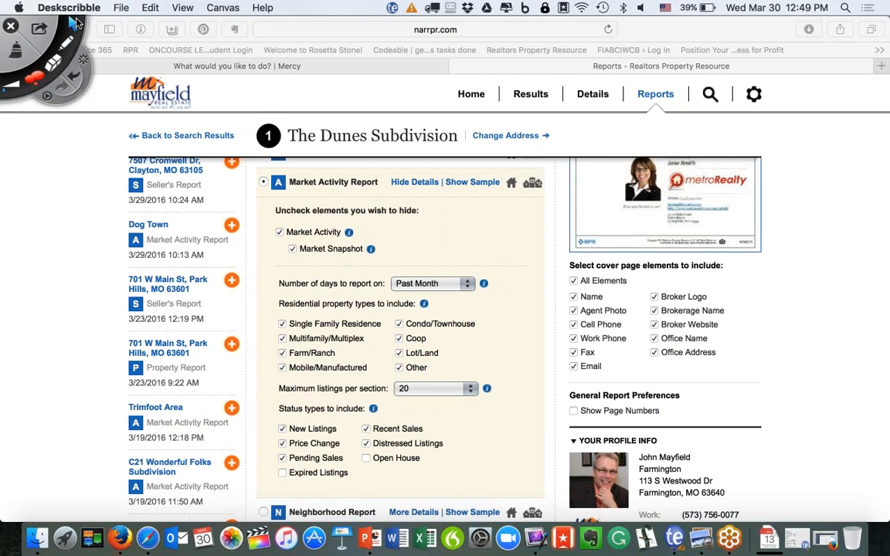
pyautogui.scroll(-5, 404, 326)
pyautogui.scroll(-4, 409, 323)
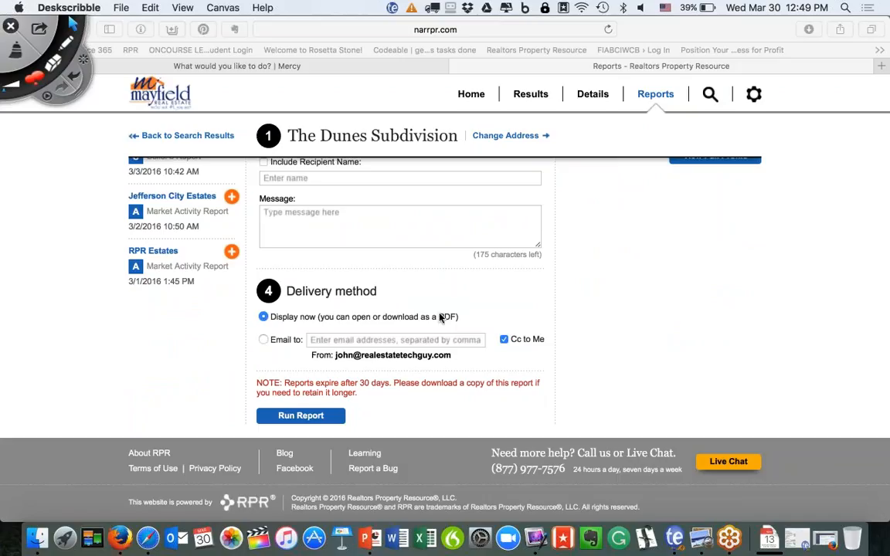
pyautogui.click(281, 424)
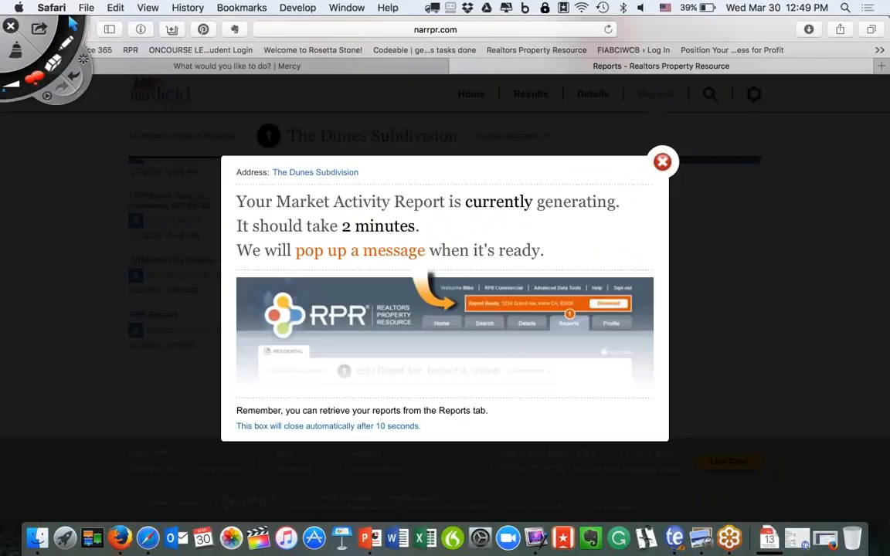
# Open the Mayfield Real Estate website's Log Cabin Lane Area community page in a new tab.
pyautogui.click(663, 162)
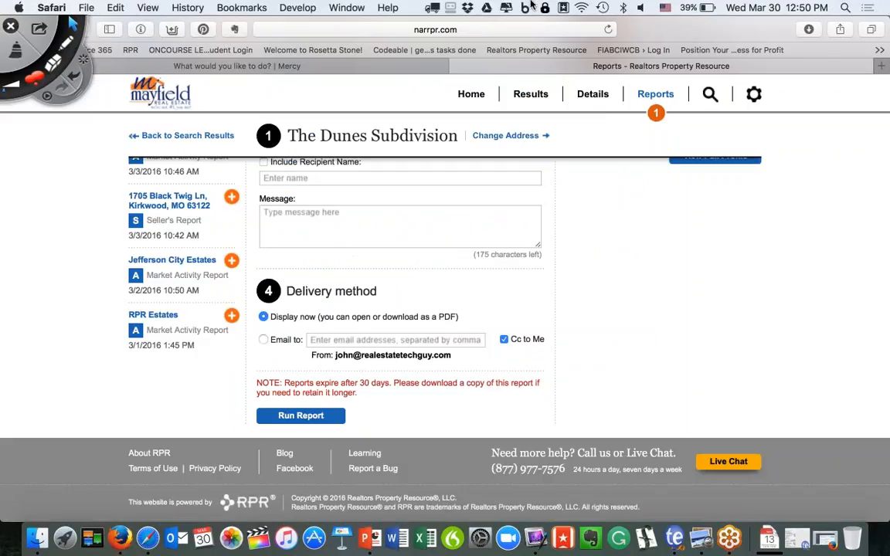
pyautogui.press('super+t')
pyautogui.write('mayfieldre')
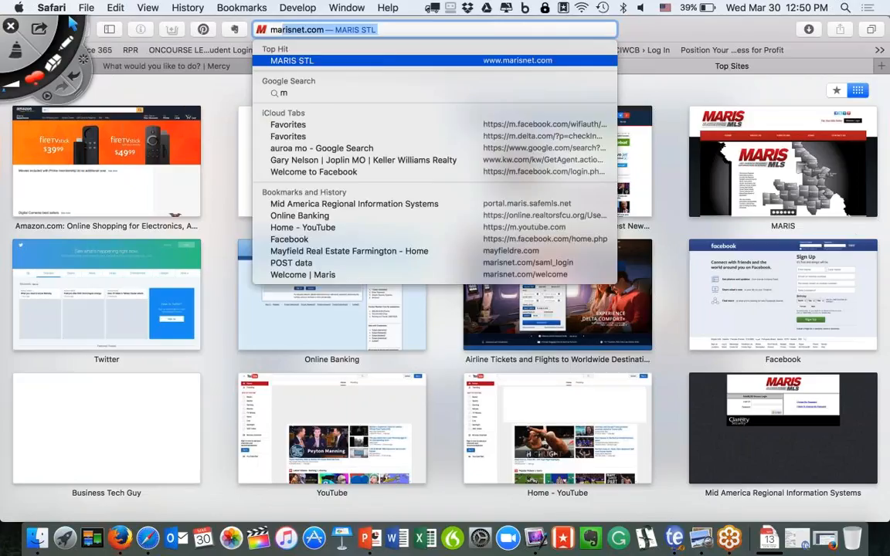
pyautogui.press('Return')
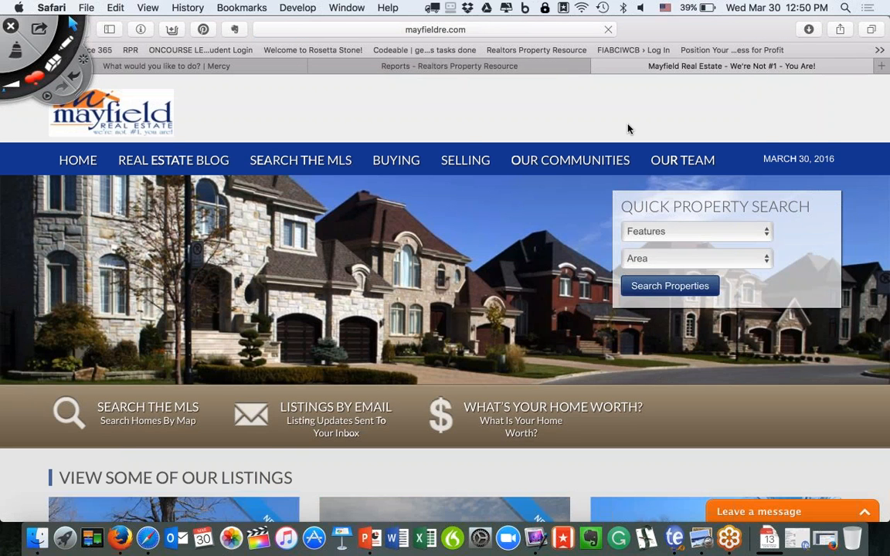
pyautogui.moveTo(552, 178)
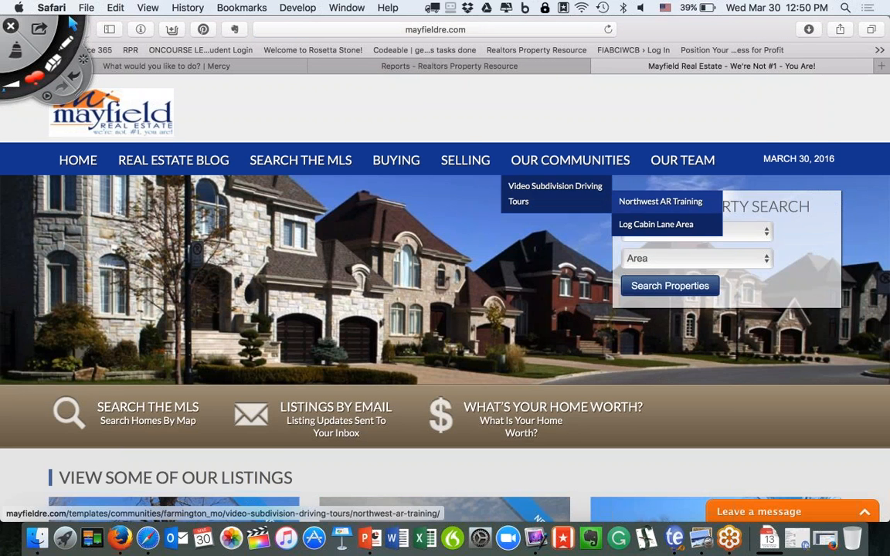
pyautogui.click(656, 224)
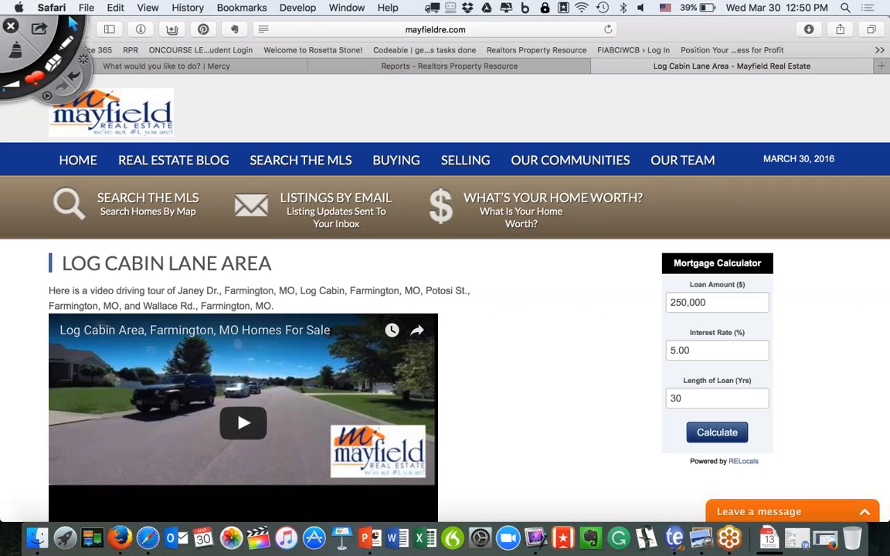
# Scroll down the Log Cabin Lane Area page, then glance at the RPR reports page.
pyautogui.scroll(-3, 574, 233)
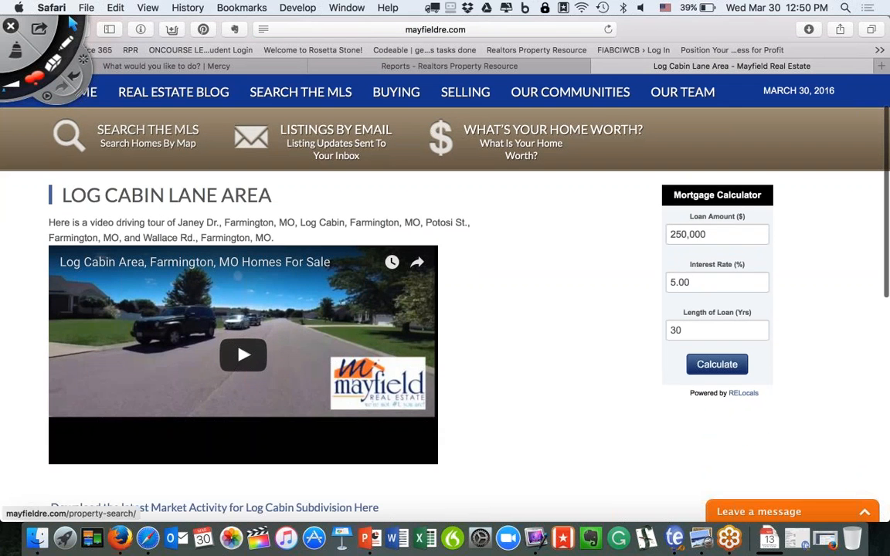
pyautogui.moveTo(537, 92)
pyautogui.moveTo(533, 136)
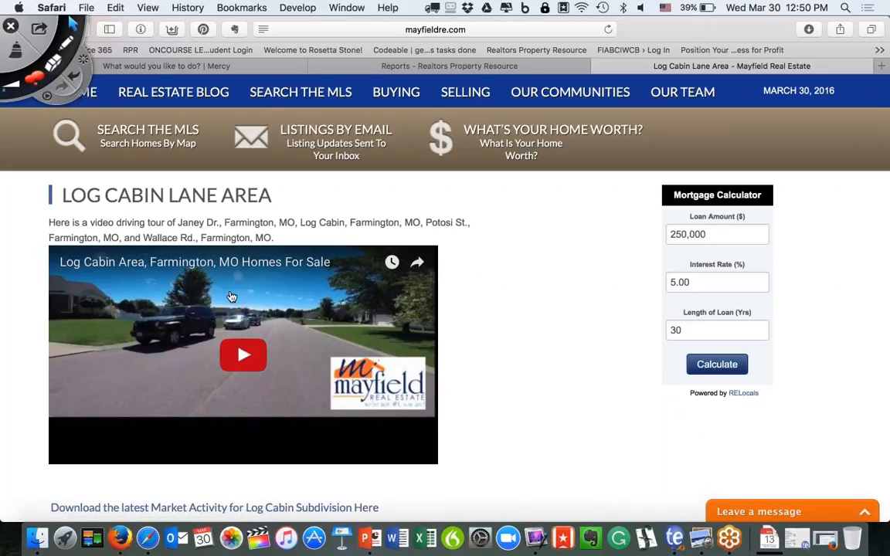
pyautogui.scroll(-1, 212, 305)
pyautogui.scroll(-4, 213, 305)
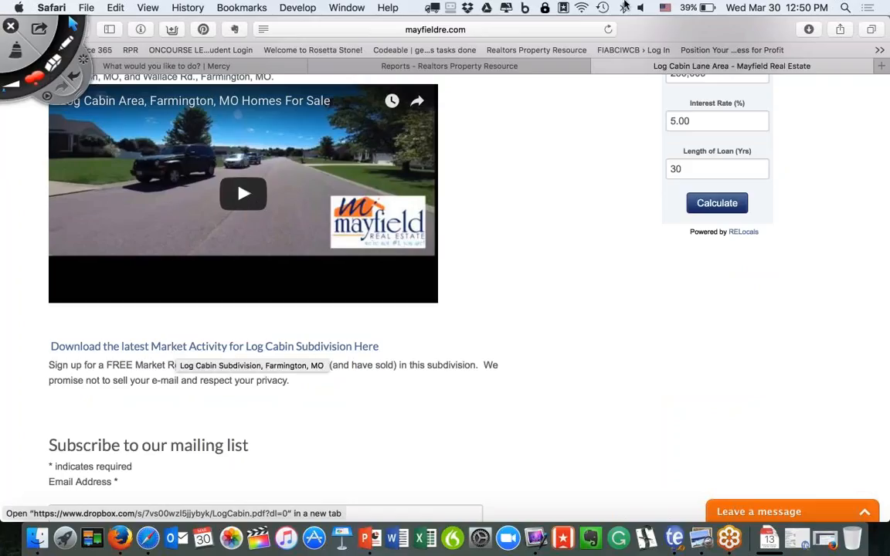
pyautogui.click(407, 67)
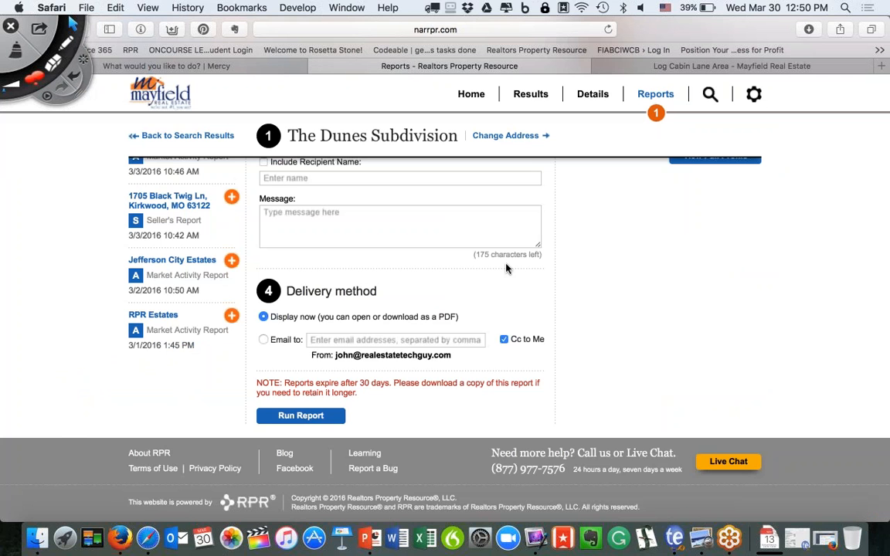
# Circle the Log Cabin mailing-list signup form, clear the ink, and return to the report.
pyautogui.click(610, 64)
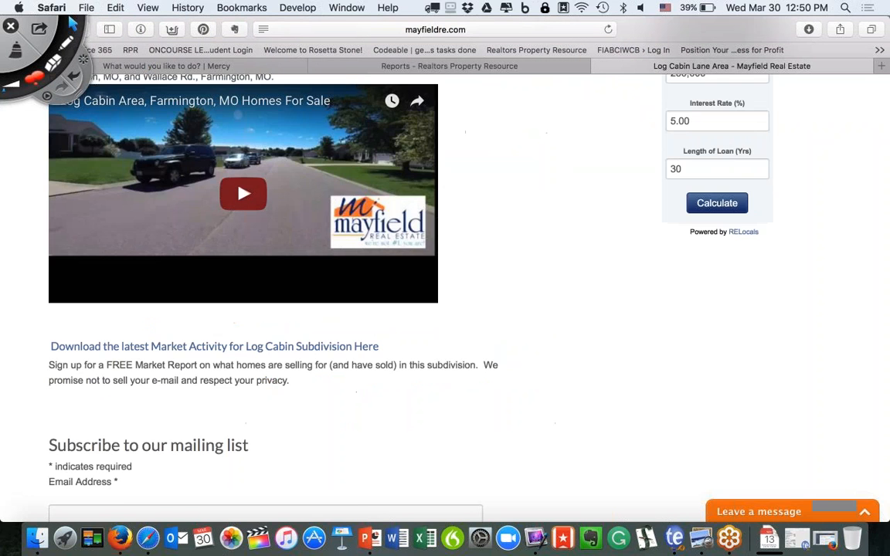
pyautogui.scroll(-5, 445, 294)
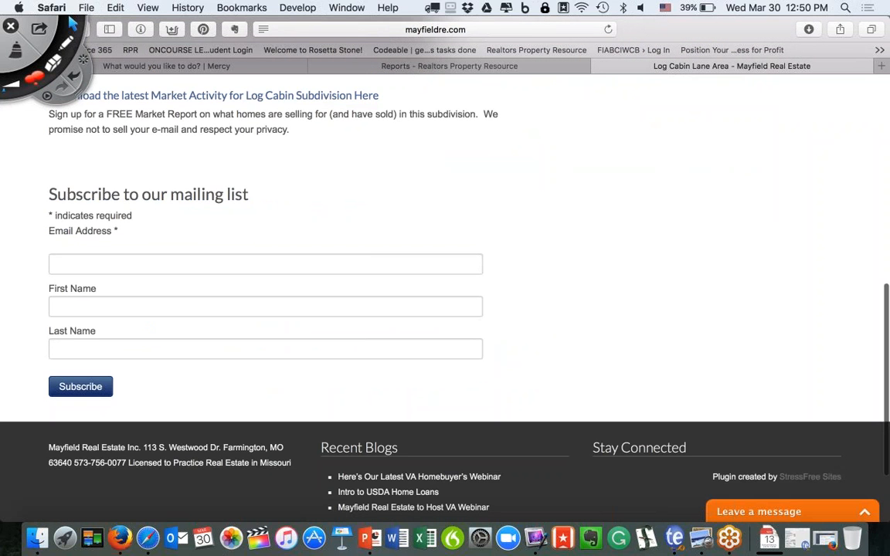
pyautogui.click(66, 44)
pyautogui.moveTo(72, 160)
pyautogui.mouseDown()
pyautogui.moveTo(23, 177)
pyautogui.moveTo(11, 417)
pyautogui.moveTo(255, 460)
pyautogui.moveTo(522, 294)
pyautogui.moveTo(506, 228)
pyautogui.moveTo(72, 160)
pyautogui.mouseUp()
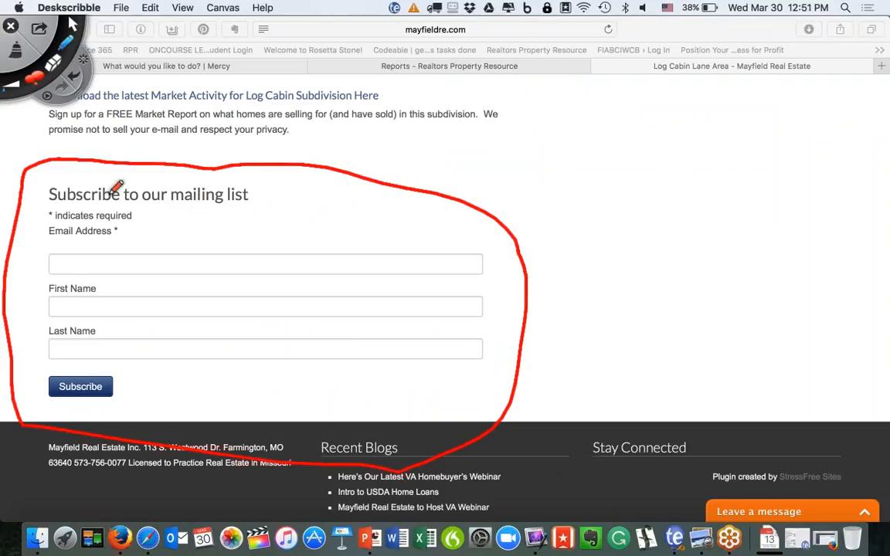
pyautogui.click(15, 48)
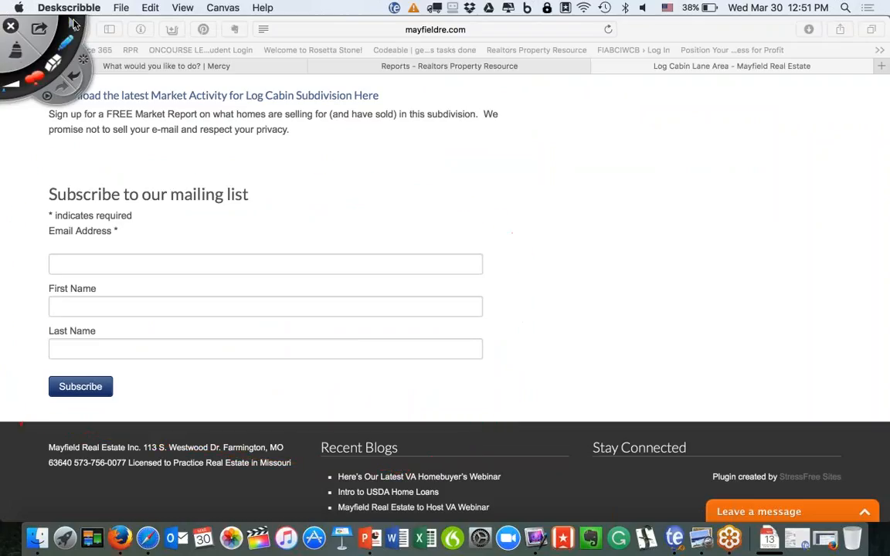
pyautogui.click(433, 65)
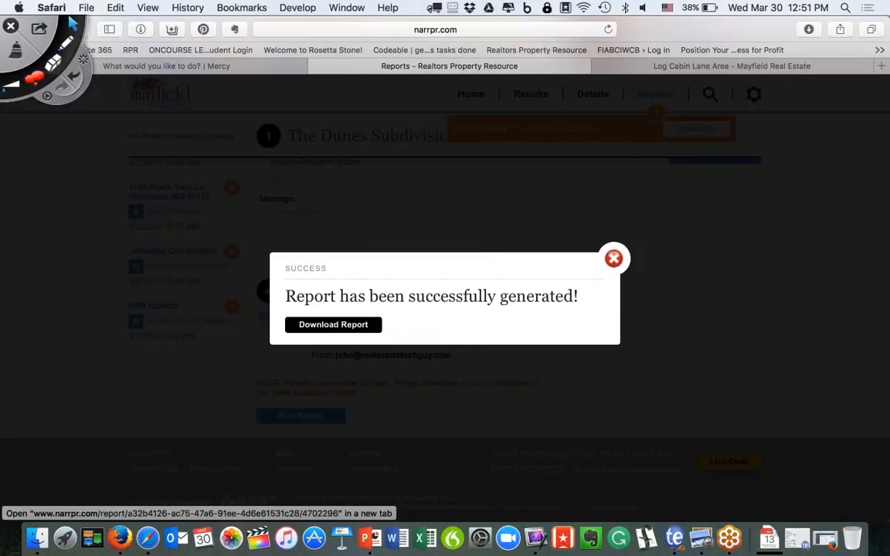
# Open the Dunes Market Activity Report PDF, scroll through it, and go back to the RPR tab.
pyautogui.click(333, 324)
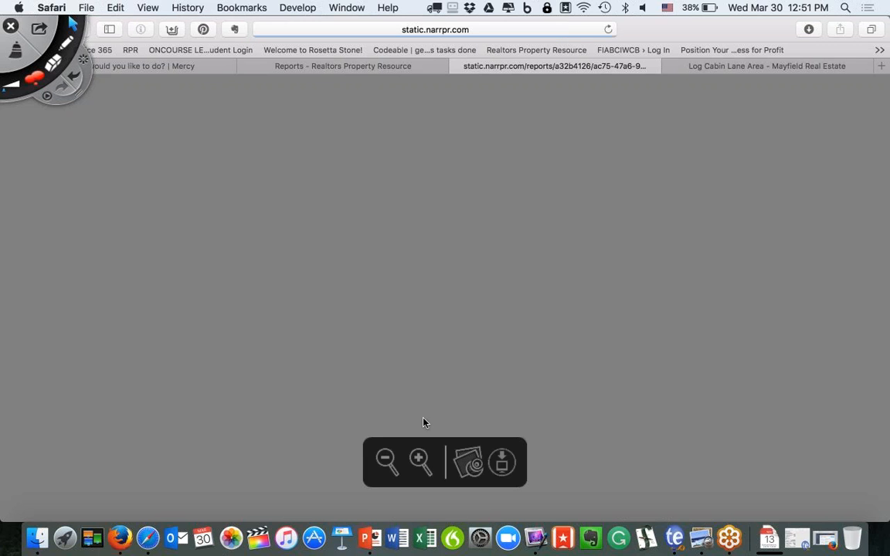
pyautogui.scroll(-2, 423, 421)
pyautogui.scroll(-4, 424, 421)
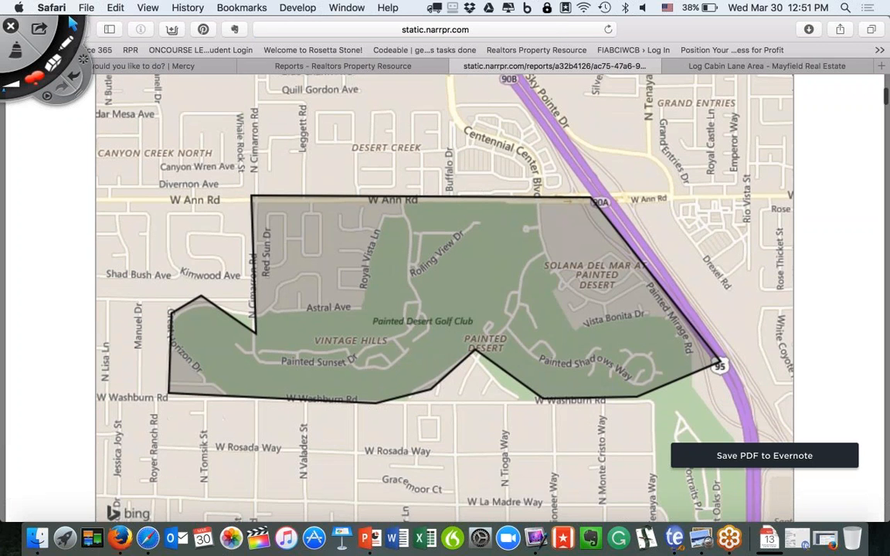
pyautogui.scroll(-15, 394, 314)
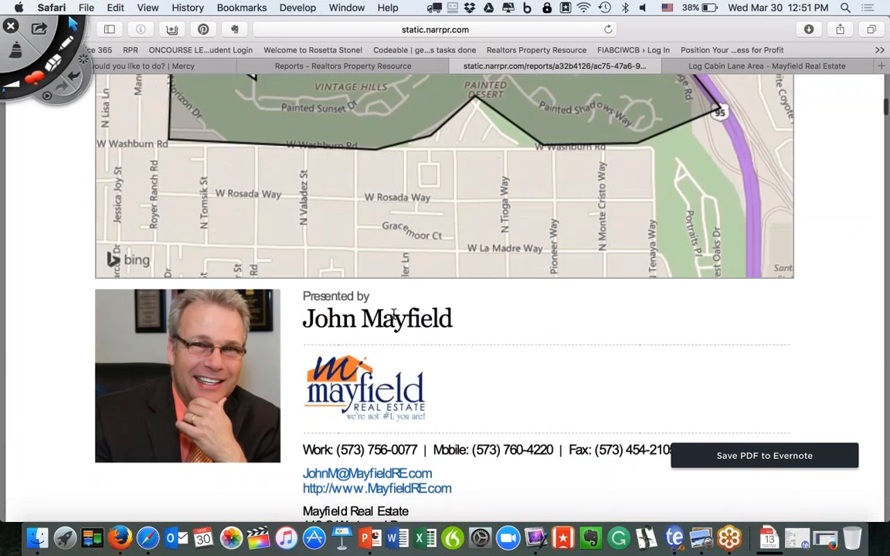
pyautogui.scroll(-15, 394, 316)
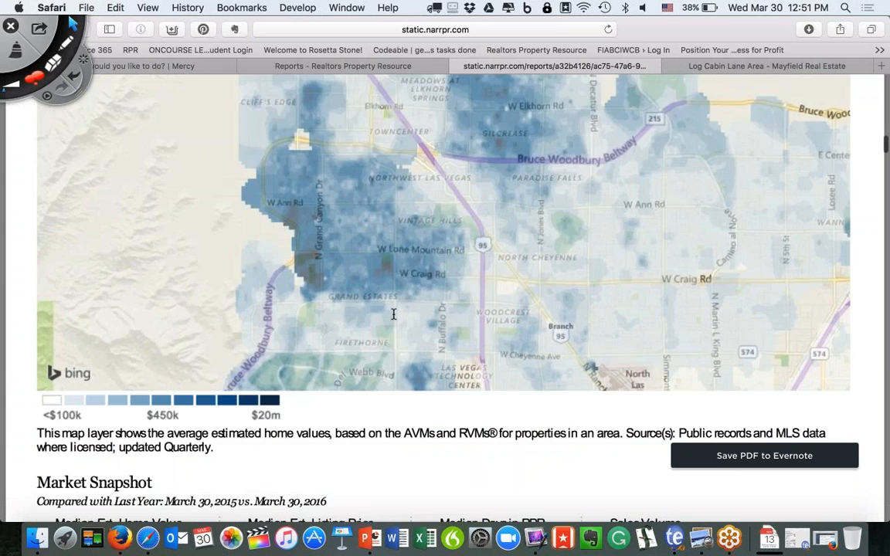
pyautogui.scroll(-15, 393, 313)
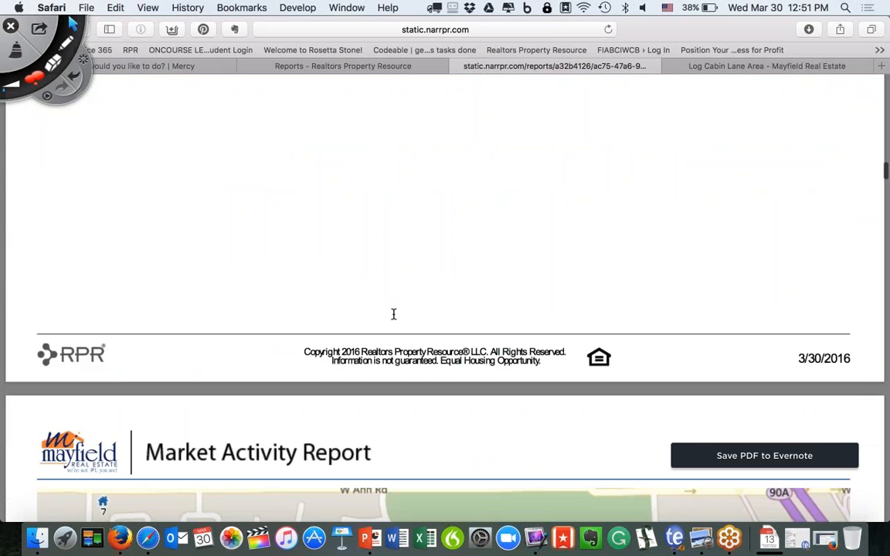
pyautogui.scroll(-15, 393, 313)
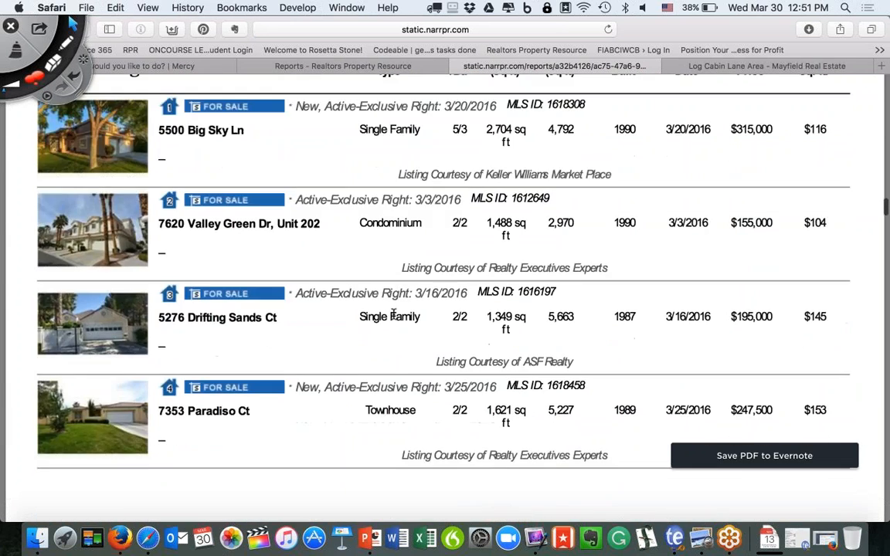
pyautogui.scroll(-15, 393, 314)
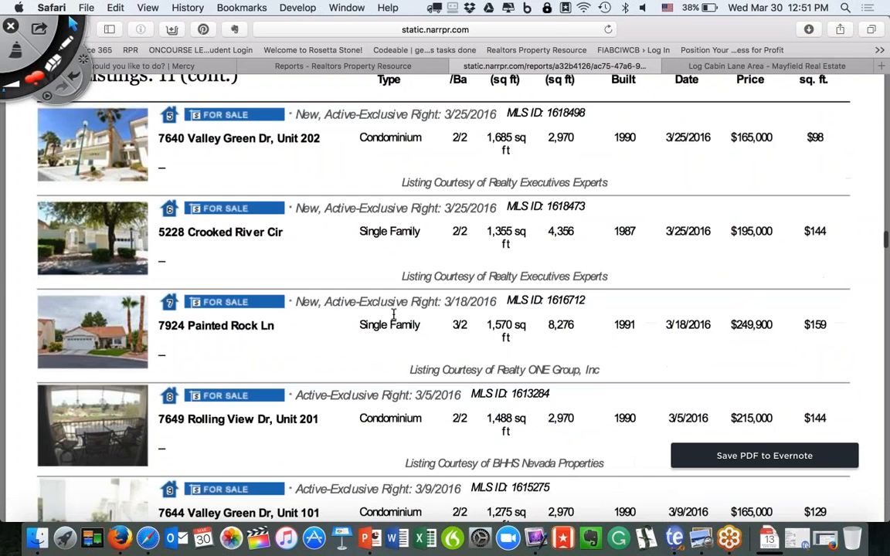
pyautogui.scroll(-4, 393, 314)
pyautogui.scroll(-15, 394, 314)
pyautogui.scroll(-10, 394, 314)
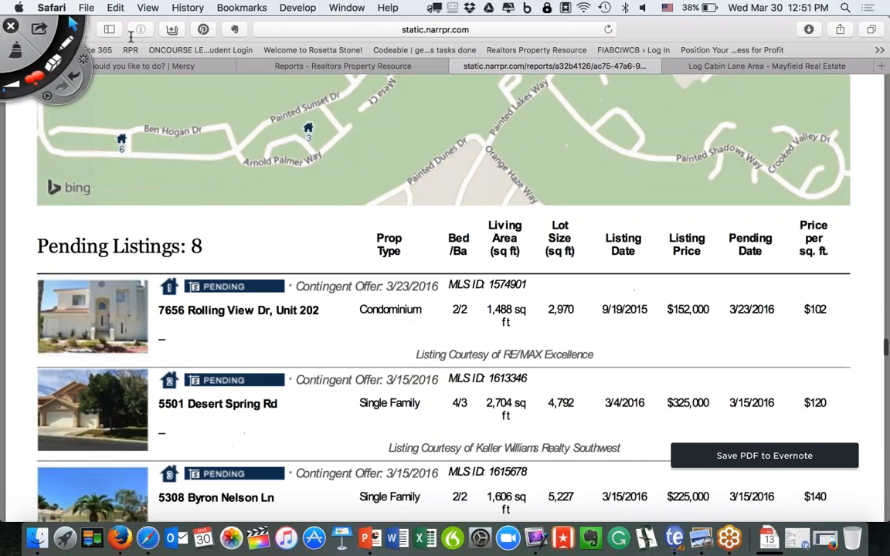
pyautogui.click(10, 27)
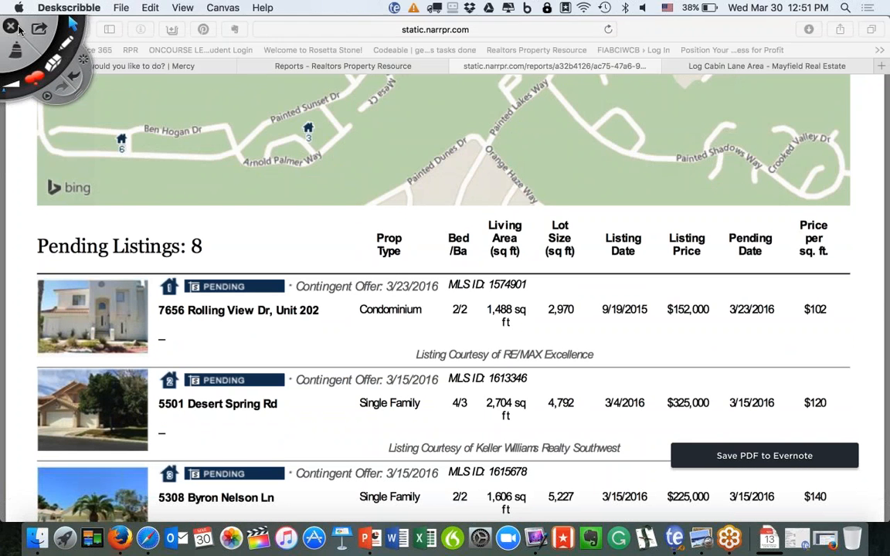
pyautogui.click(394, 66)
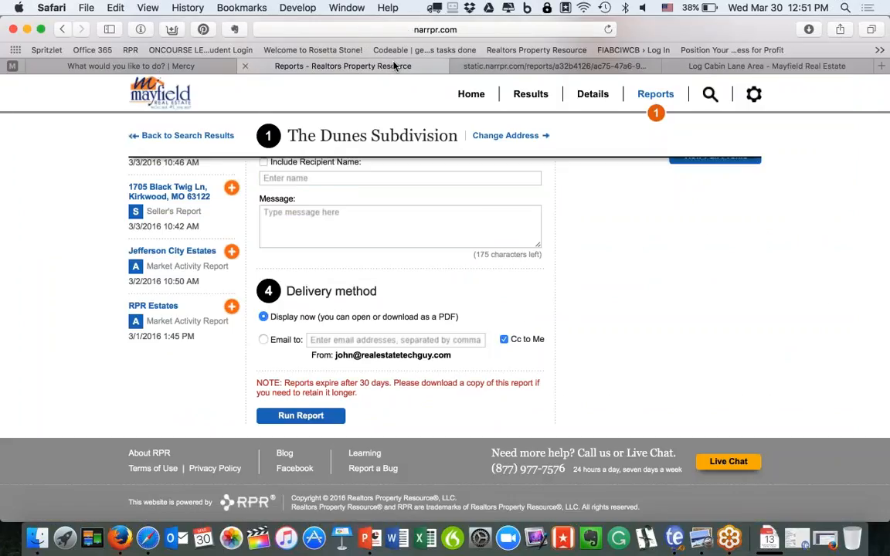
# From the Log Cabin Lane page, open Park Hills through the Our Communities list.
pyautogui.click(755, 66)
pyautogui.scroll(10, 478, 216)
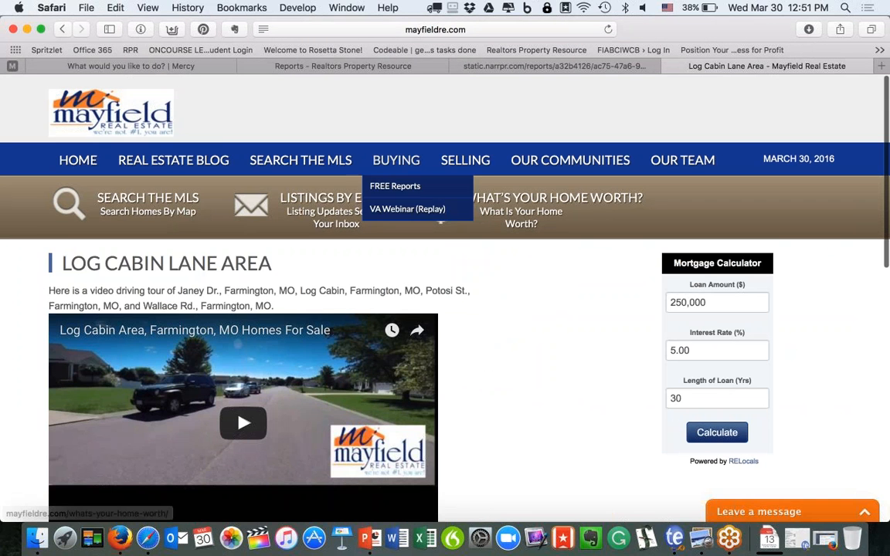
pyautogui.scroll(-10, 445, 294)
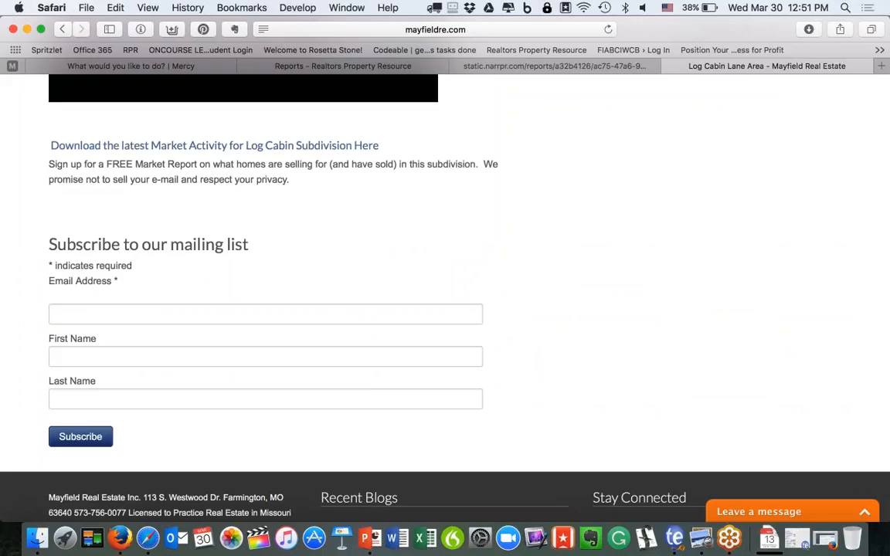
pyautogui.scroll(5, 445, 293)
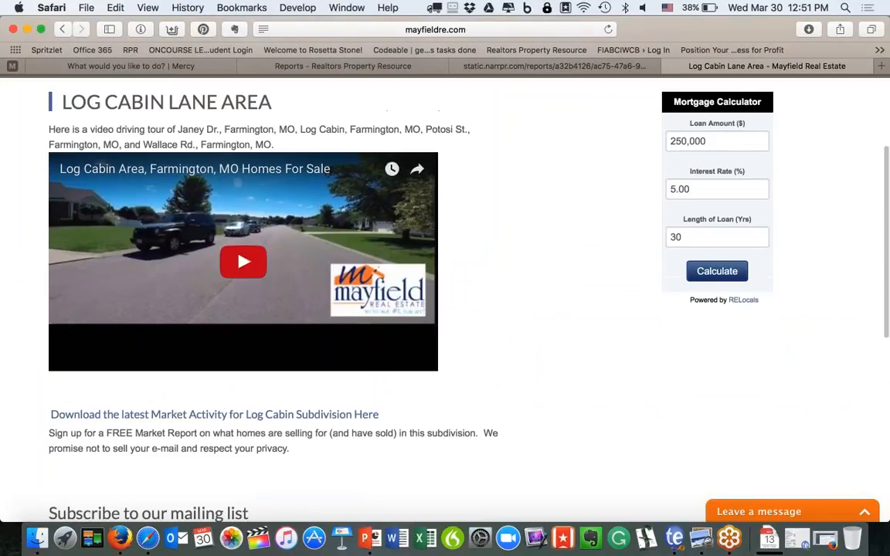
pyautogui.scroll(2, 244, 309)
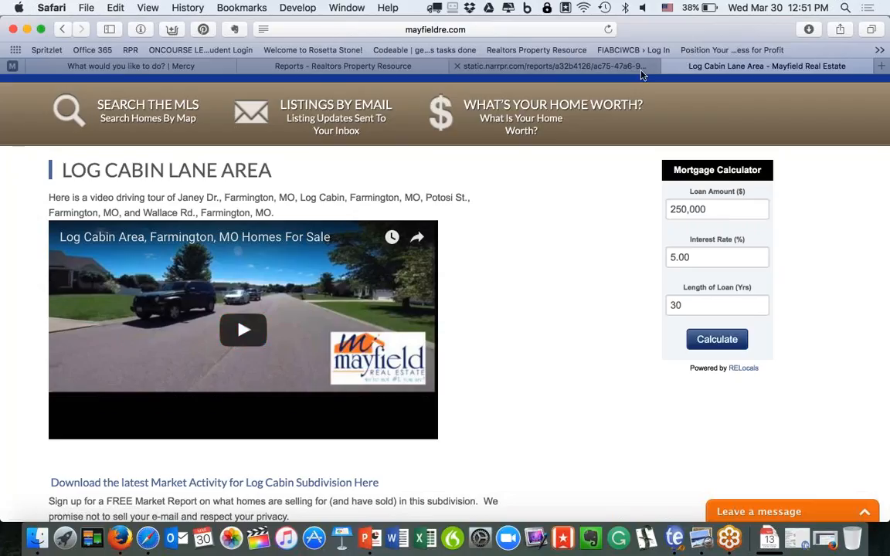
pyautogui.scroll(3, 582, 147)
pyautogui.click(582, 160)
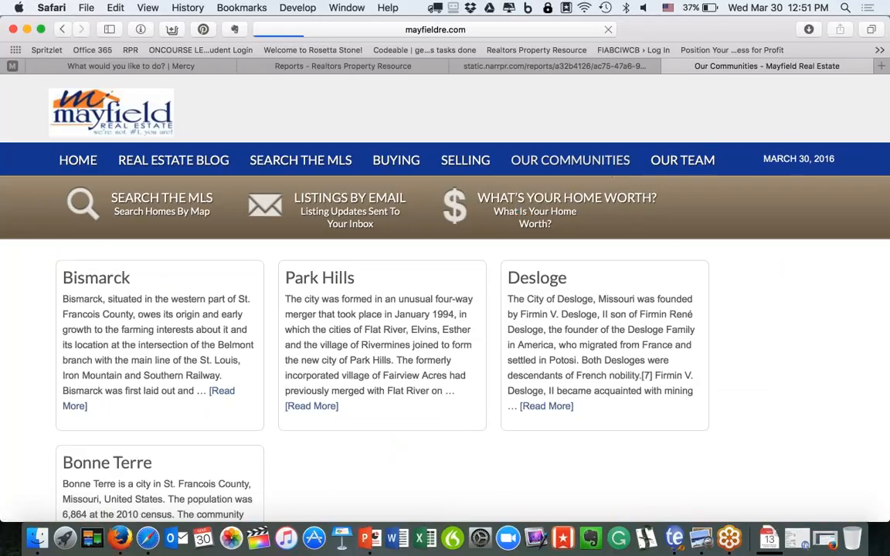
pyautogui.click(311, 406)
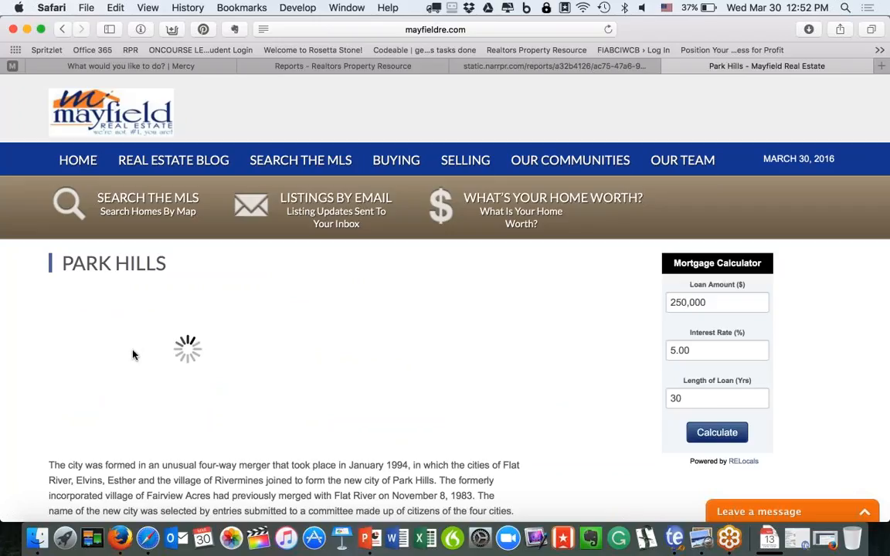
# View the Park Hills flipbook full screen, turn to pages 4–5, check Social Share, then exit.
pyautogui.click(192, 353)
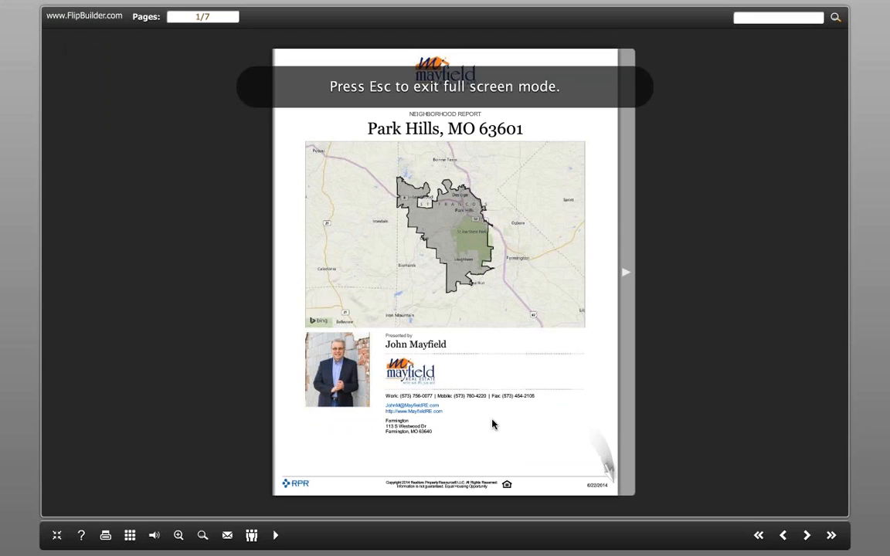
pyautogui.click(628, 274)
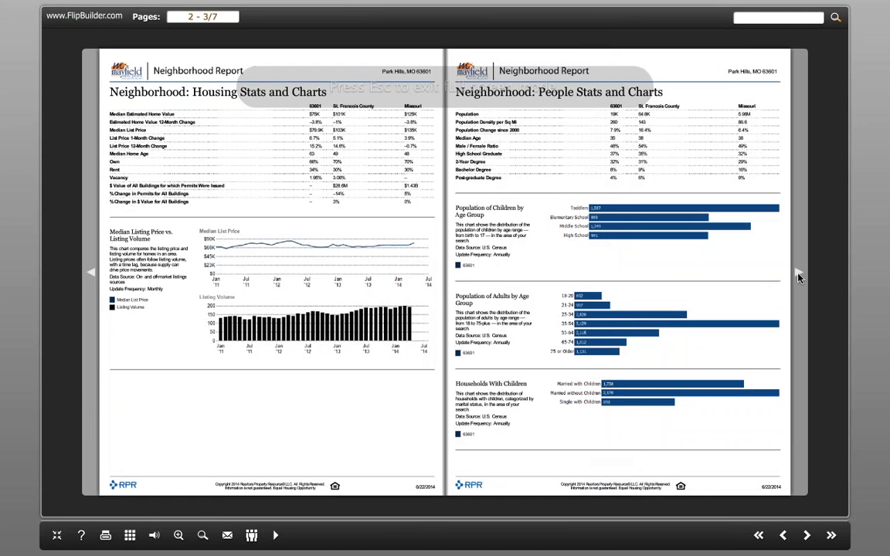
pyautogui.click(800, 278)
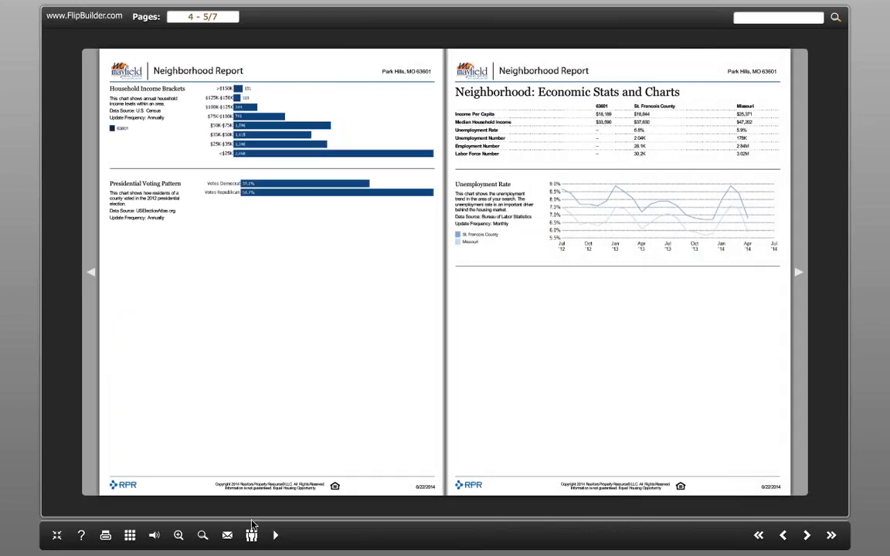
pyautogui.click(252, 534)
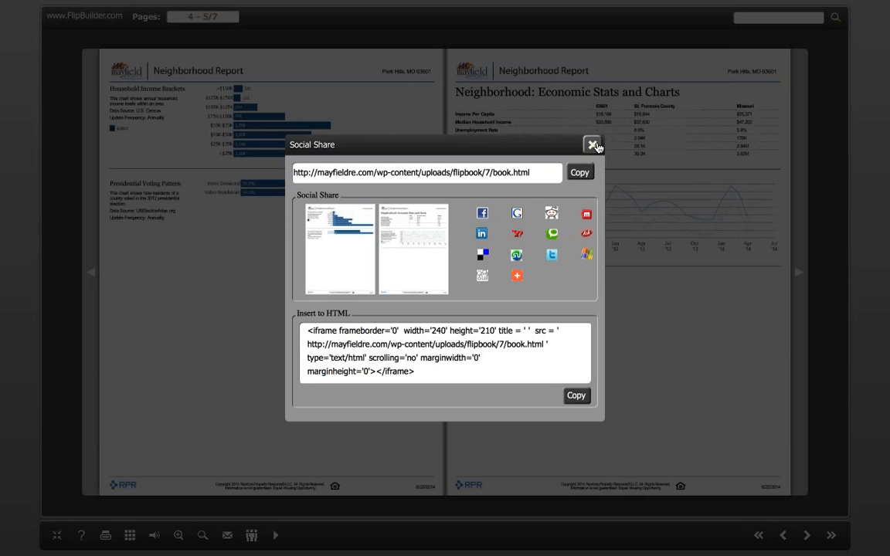
pyautogui.click(593, 144)
pyautogui.press('Escape')
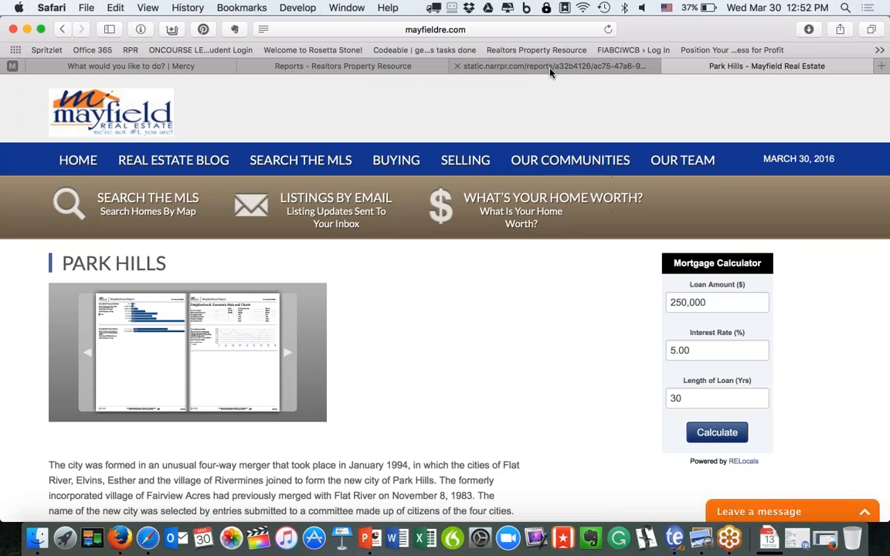
# Revisit the Dunes report PDF and RPR home, then bring PowerPoint back at slide 11.
pyautogui.click(495, 62)
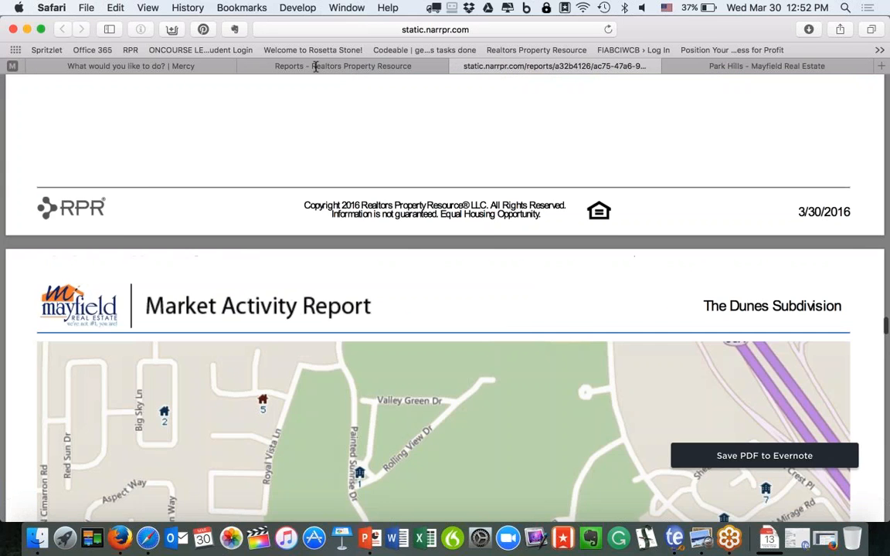
pyautogui.click(332, 65)
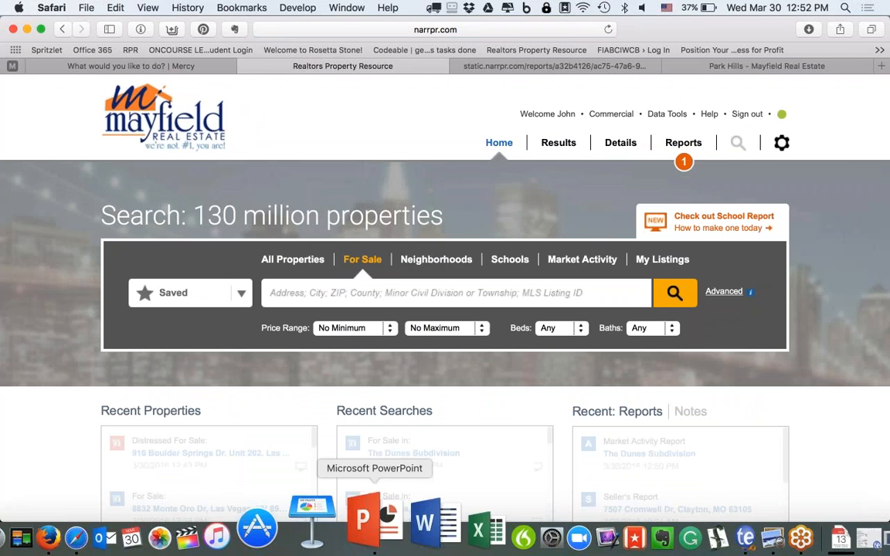
pyautogui.click(374, 506)
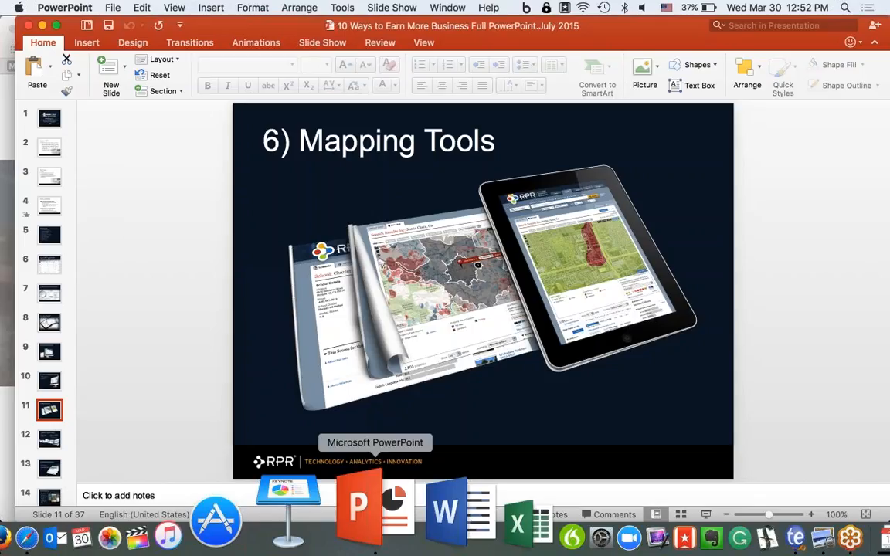